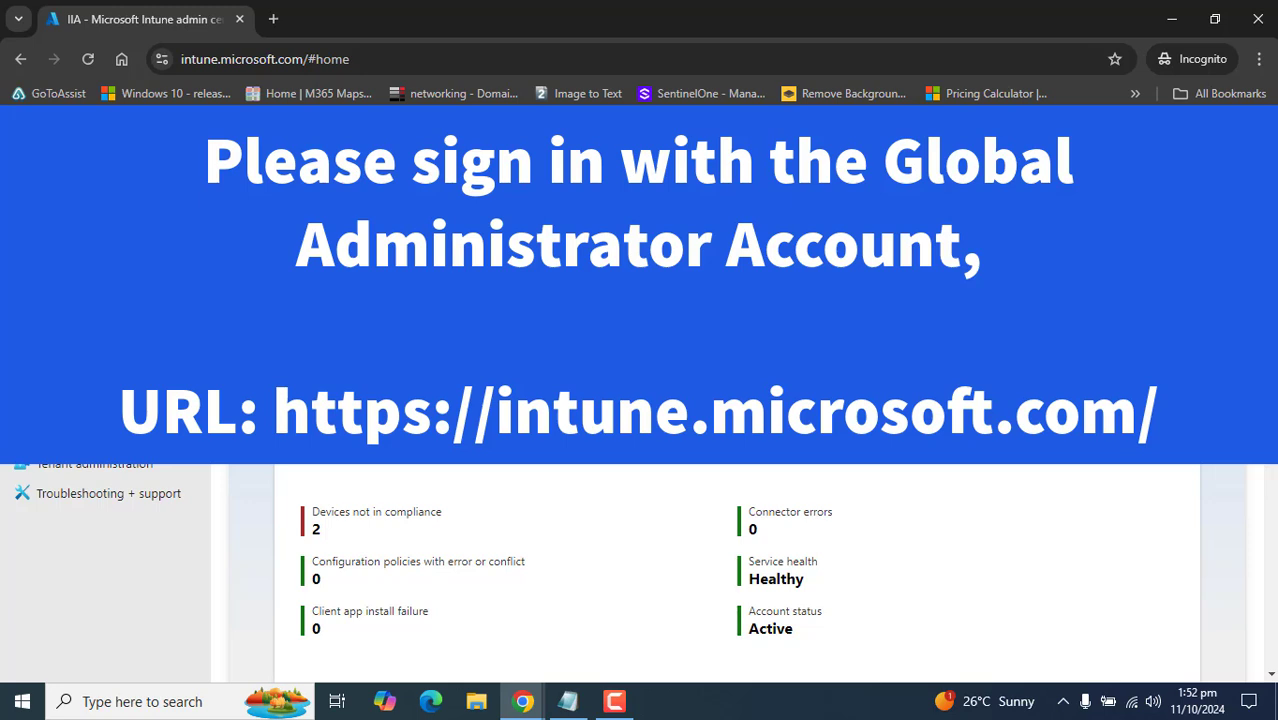
# - Go from the admin center address to the Groups list of 46 groups and start a new group
pyautogui.click(300, 58)
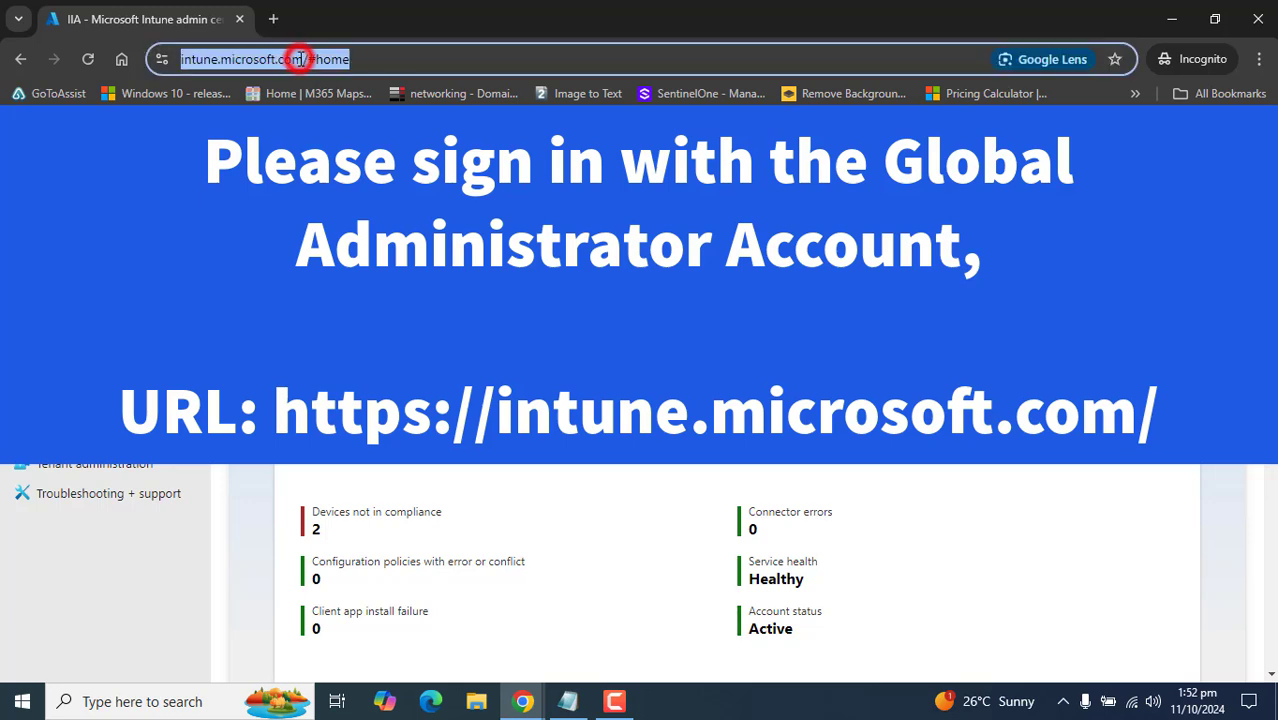
pyautogui.click(325, 58)
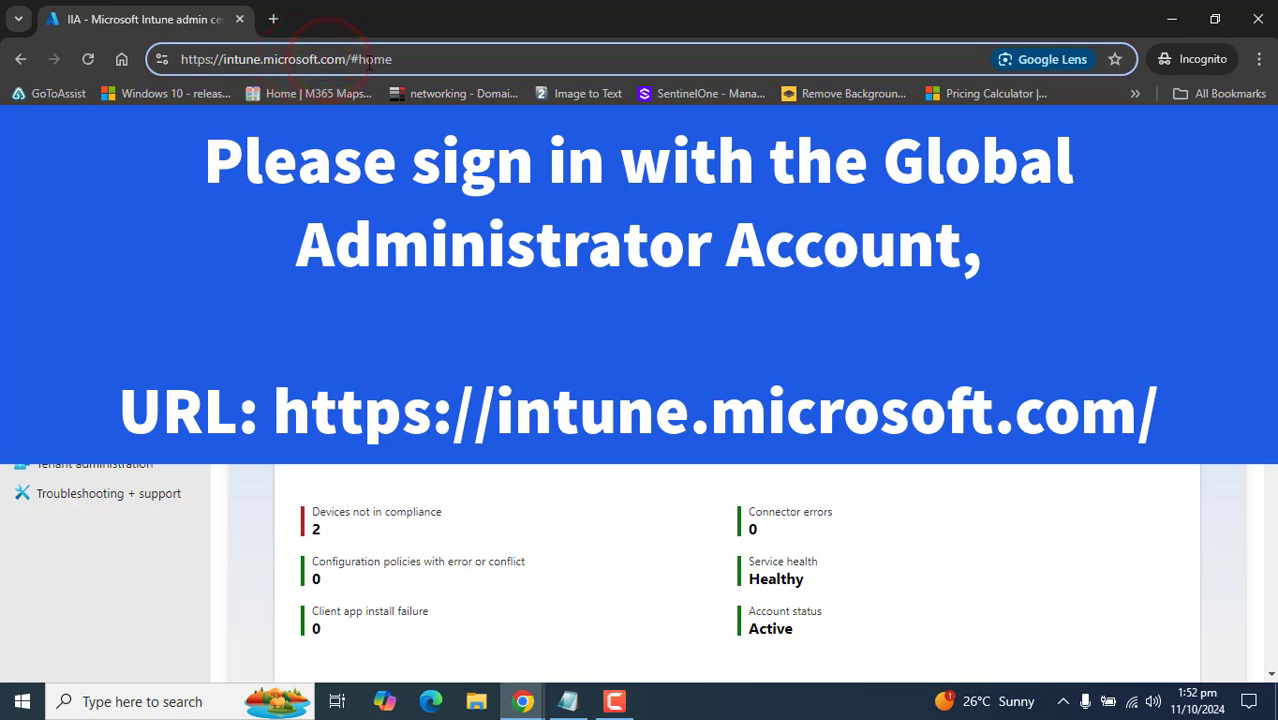
pyautogui.moveTo(352, 58); pyautogui.dragTo(115, 62)
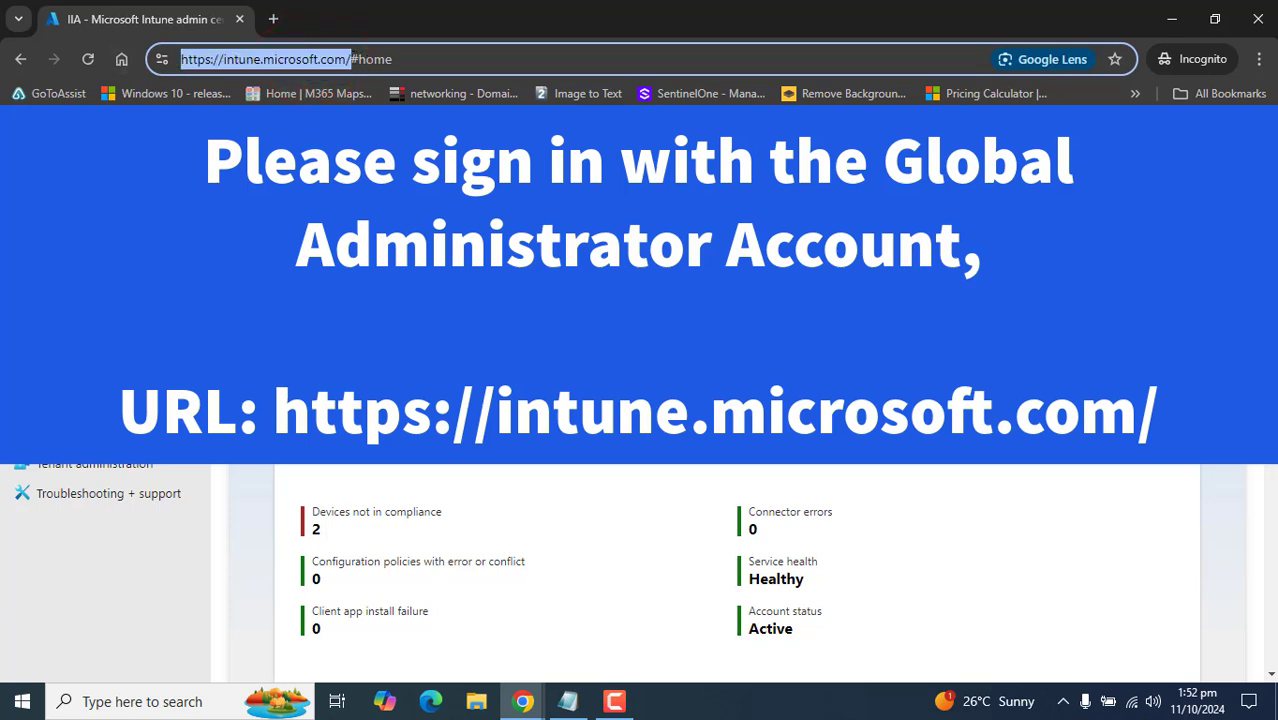
pyautogui.click(614, 701)
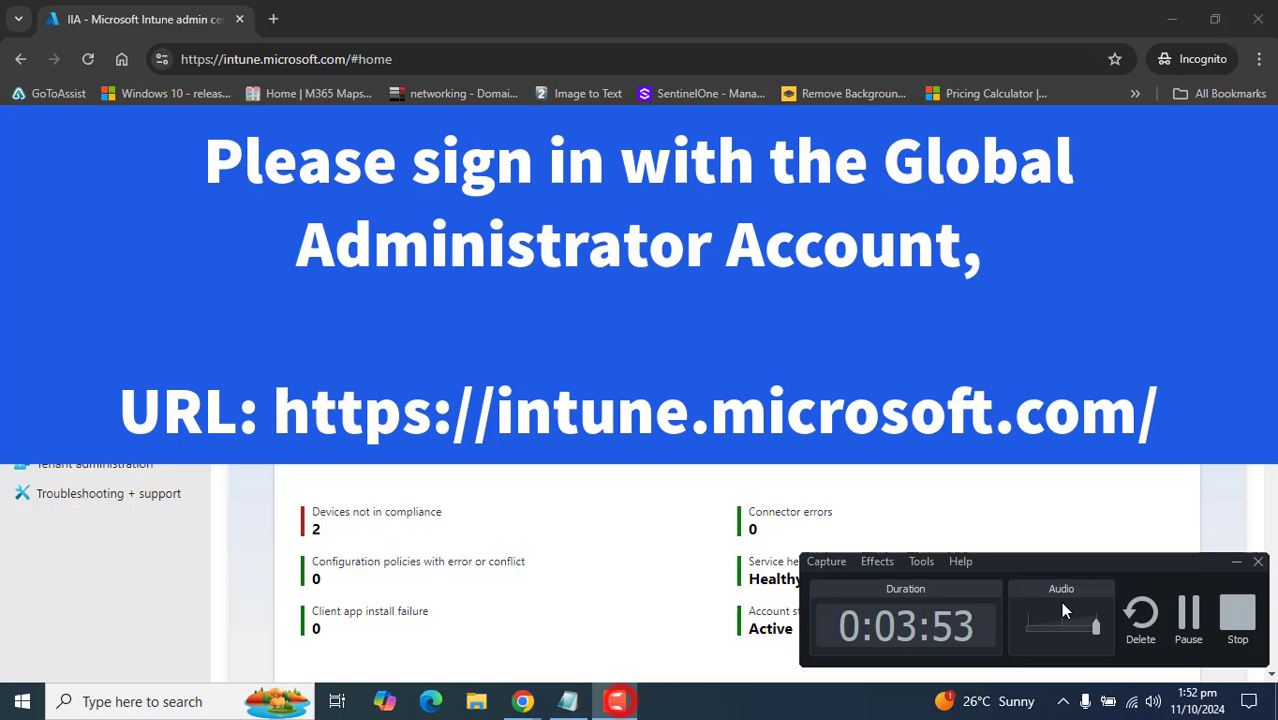
pyautogui.click(1203, 621)
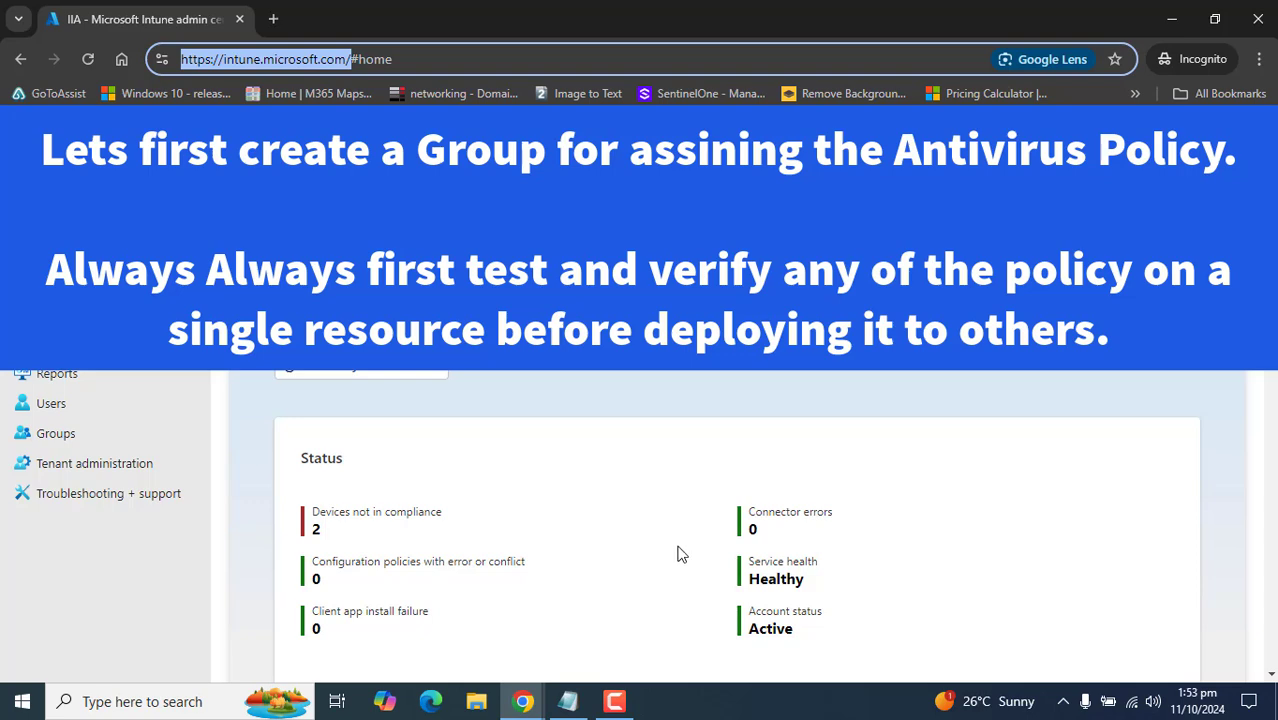
pyautogui.click(125, 444)
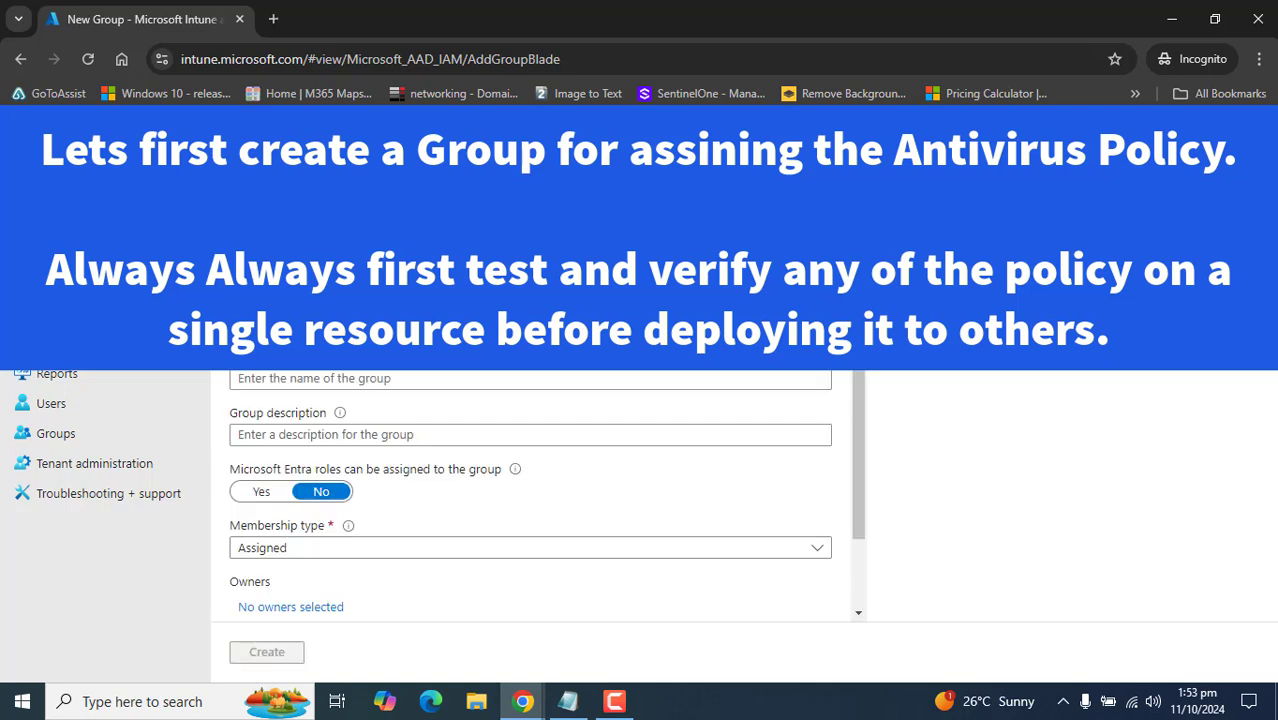
# - Create the security group 'Test Windows Client' with that name and description
pyautogui.click(414, 380)
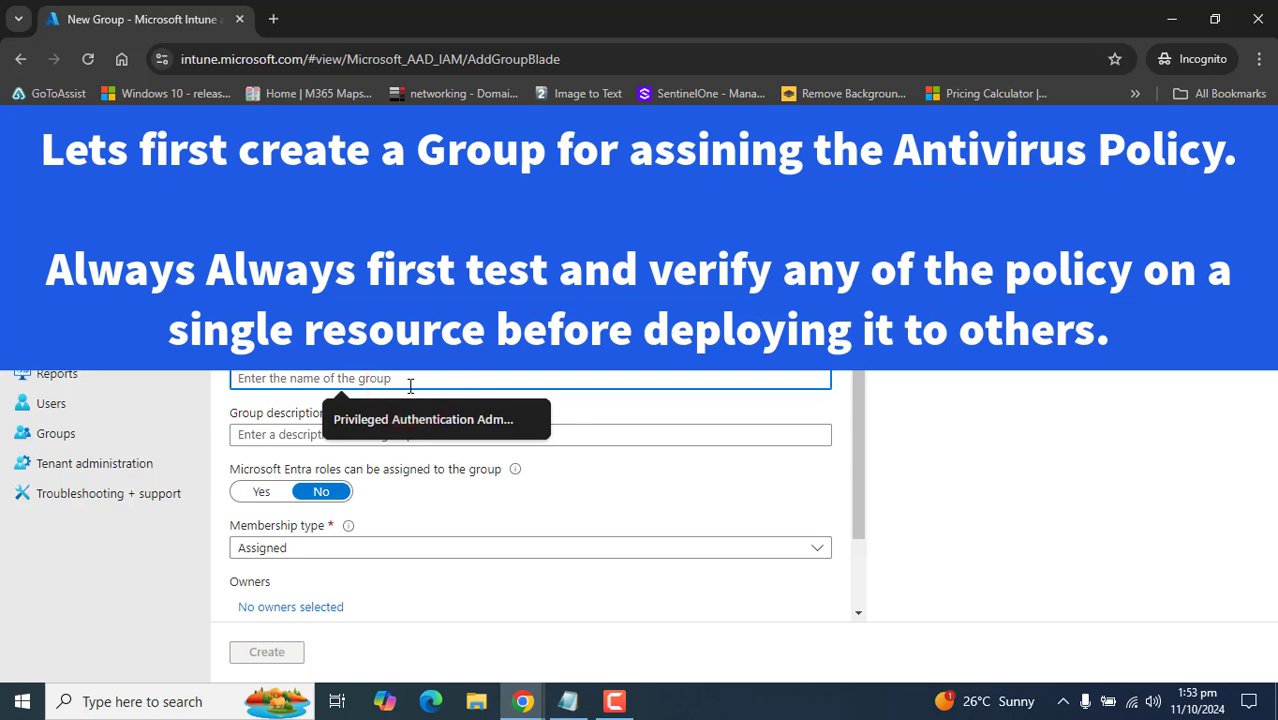
pyautogui.write('Test Windows Client')
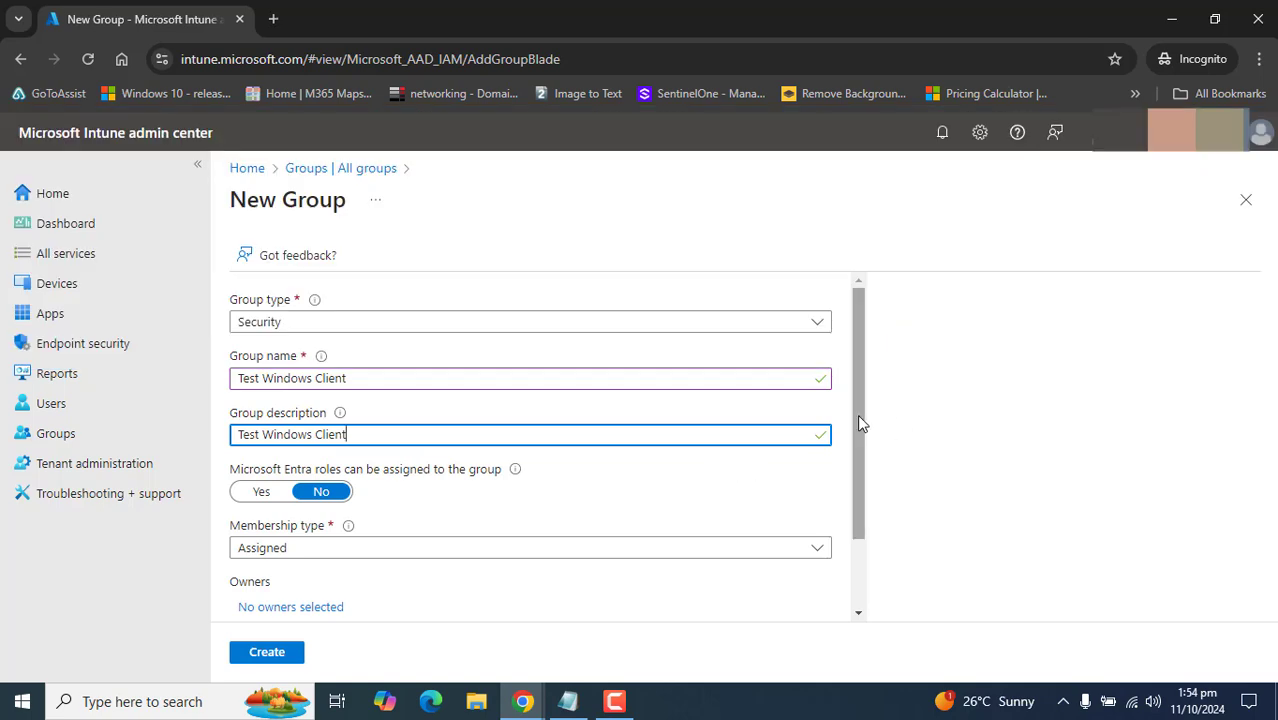
pyautogui.moveTo(858, 416); pyautogui.dragTo(857, 488)
pyautogui.click(264, 651)
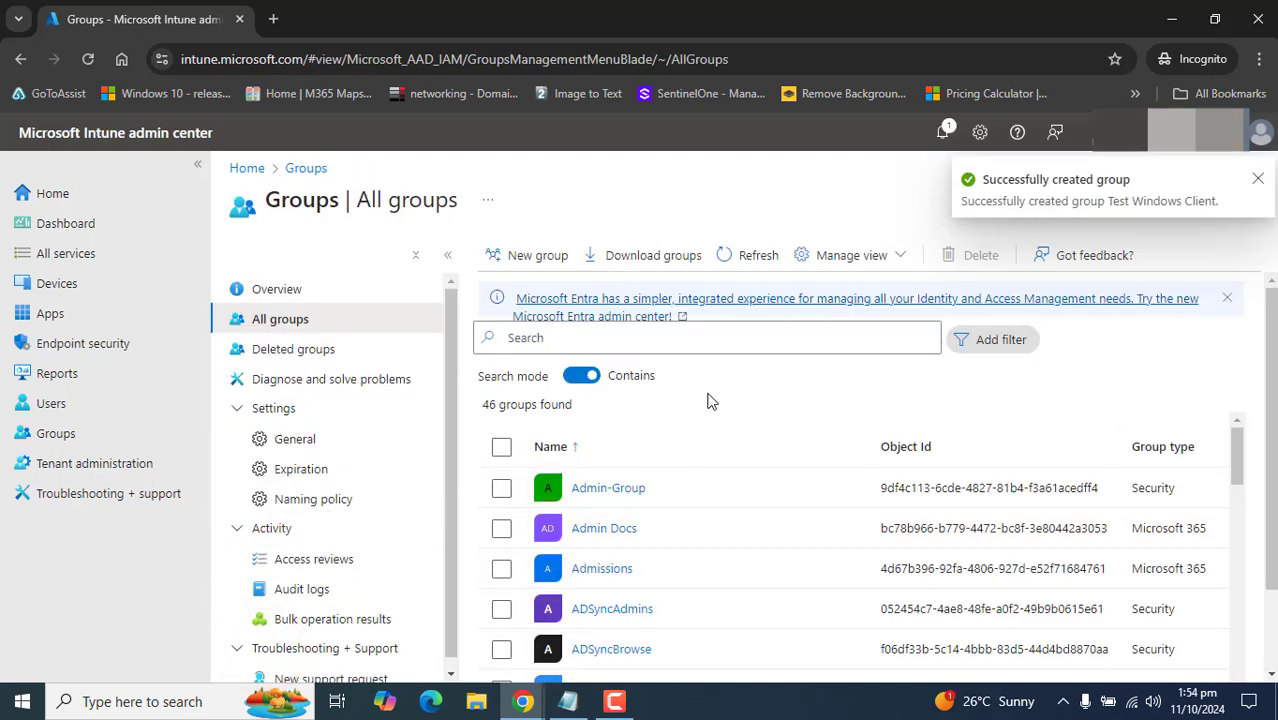
# - Search the groups for 'test' and open the Test Windows Client overview
pyautogui.click(670, 336)
pyautogui.write('test')
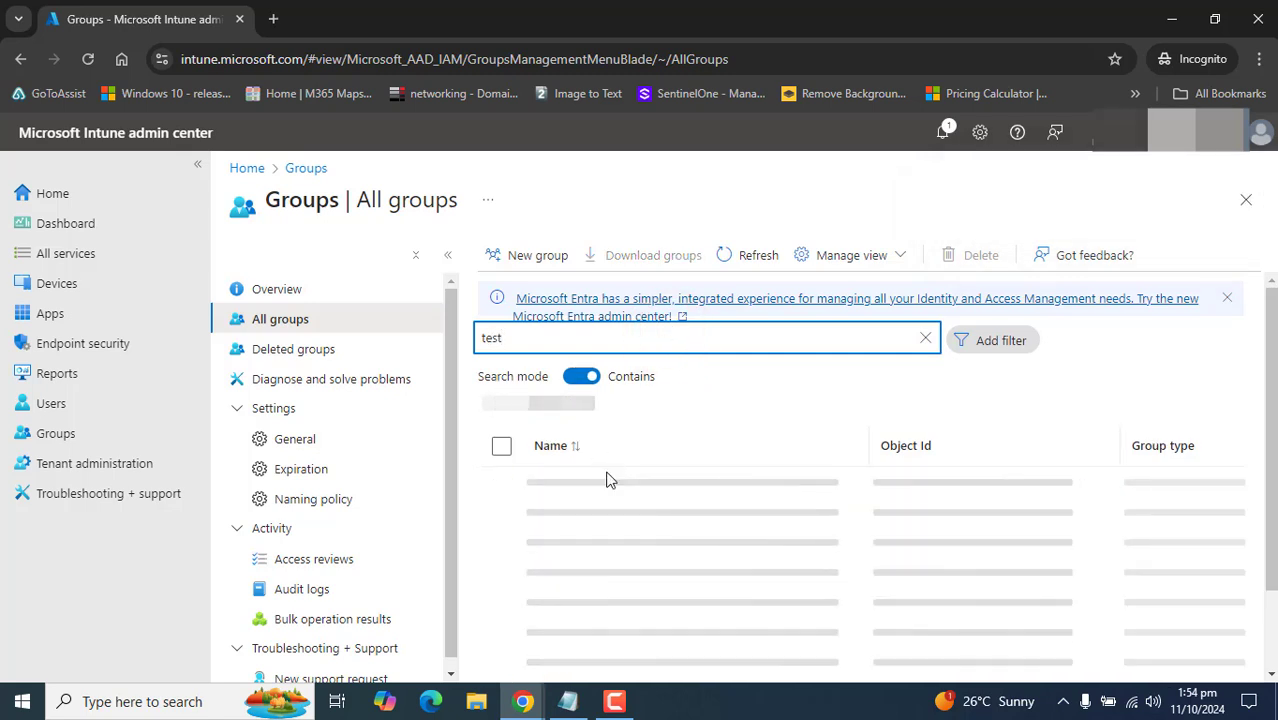
pyautogui.click(607, 490)
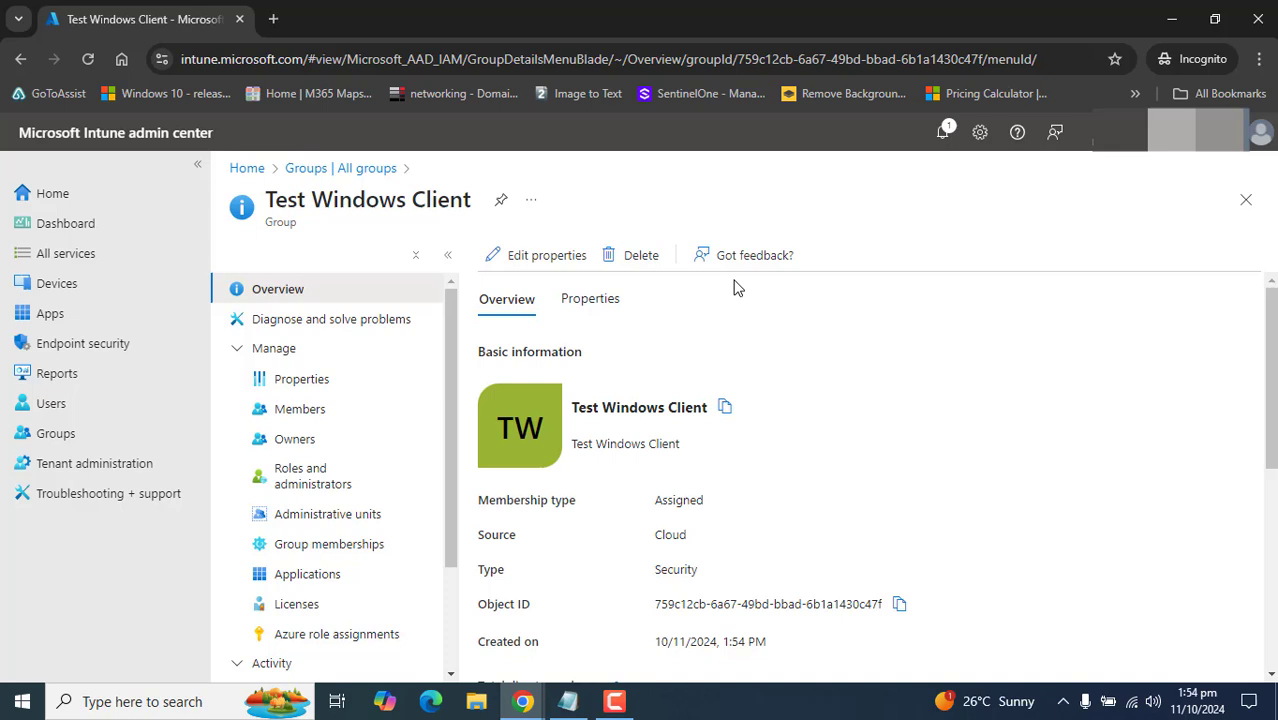
# - Go to Endpoint security's Antivirus policies list
pyautogui.click(107, 346)
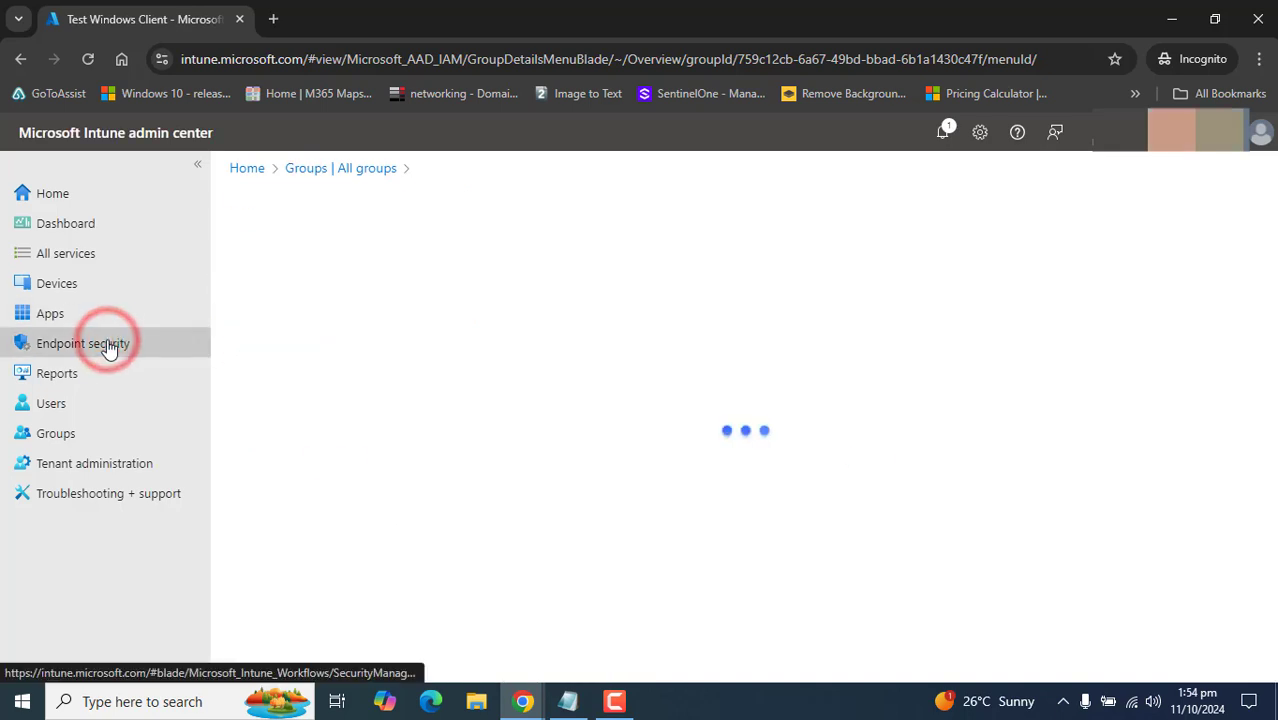
pyautogui.click(612, 703)
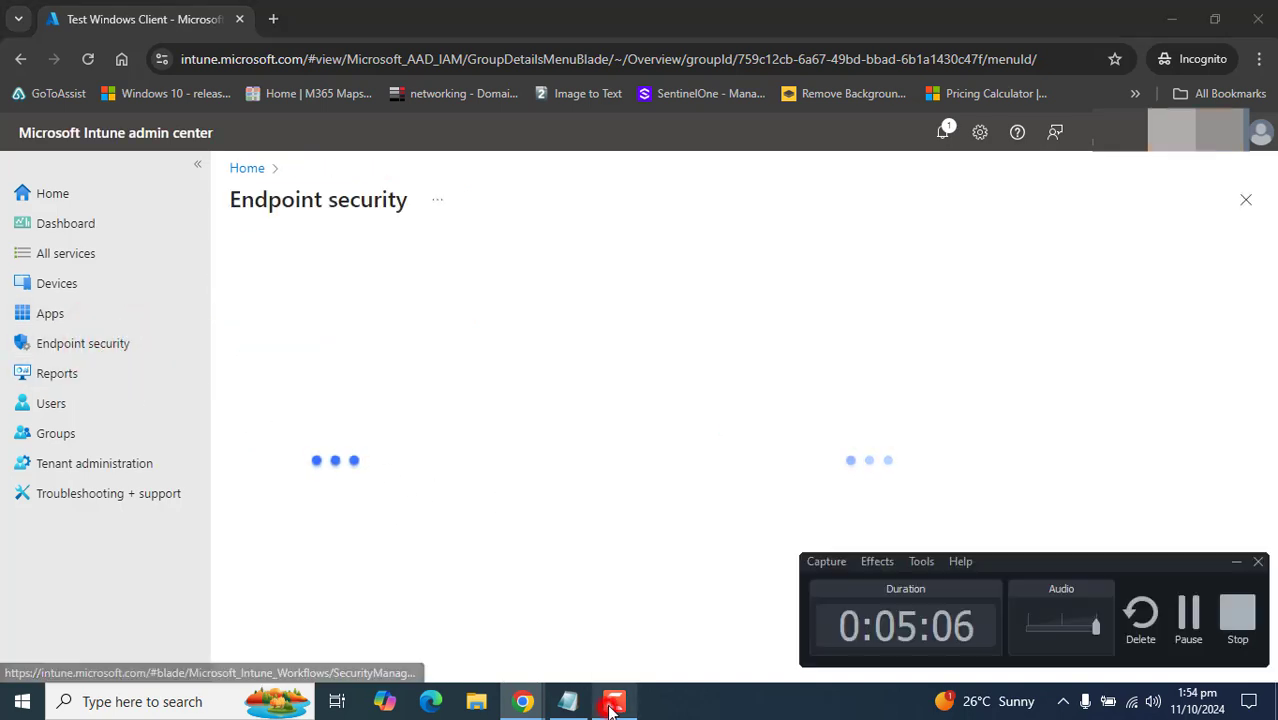
pyautogui.click(612, 705)
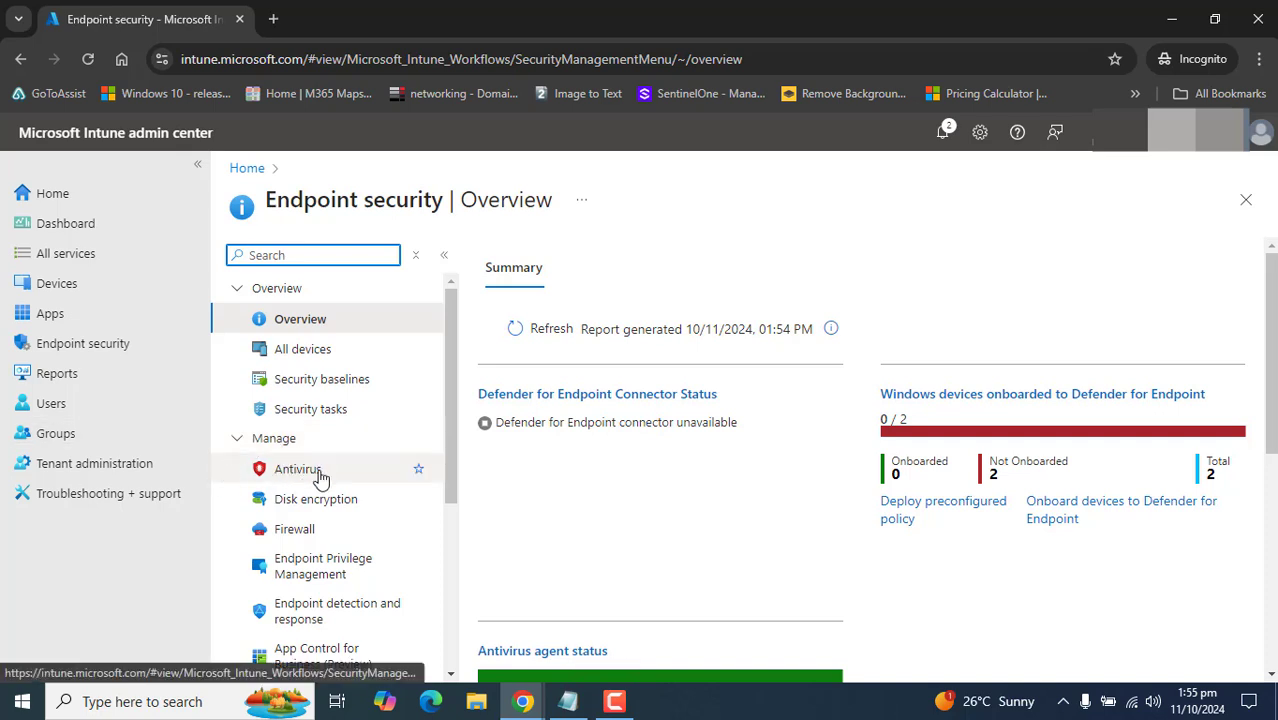
pyautogui.click(298, 469)
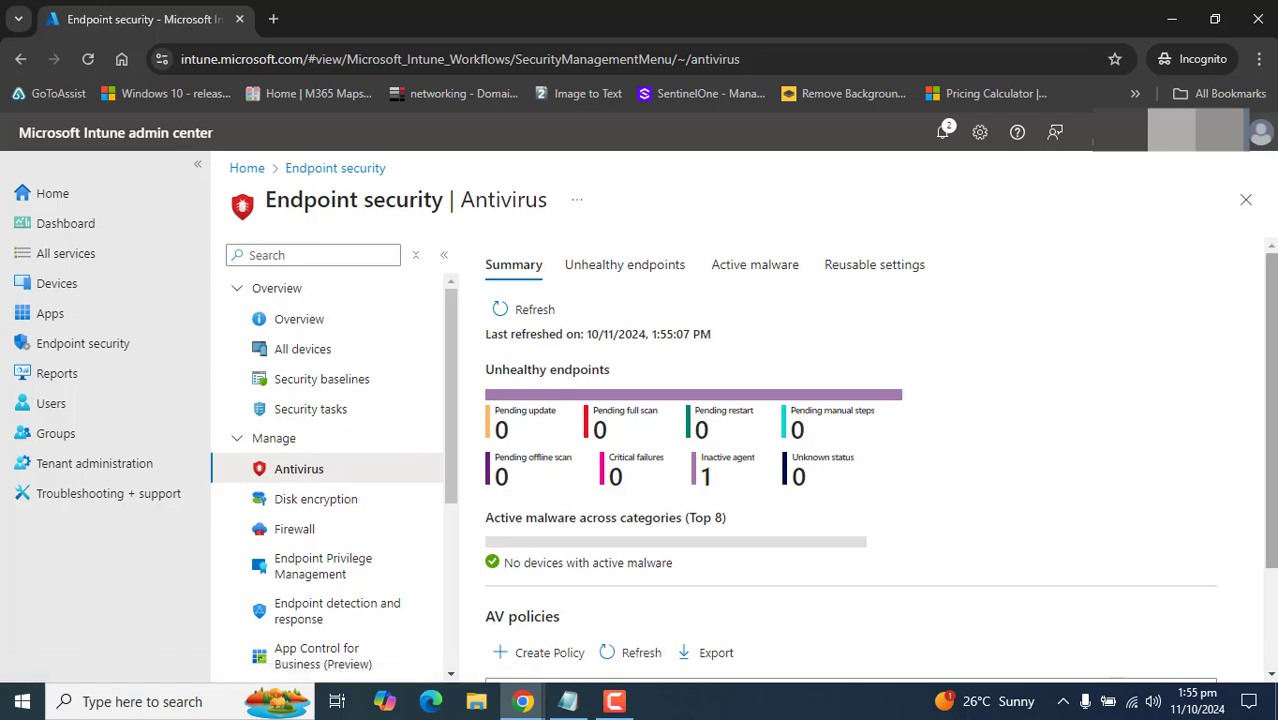
pyautogui.scroll(-1, 1273, 370)
pyautogui.scroll(-2, 1273, 370)
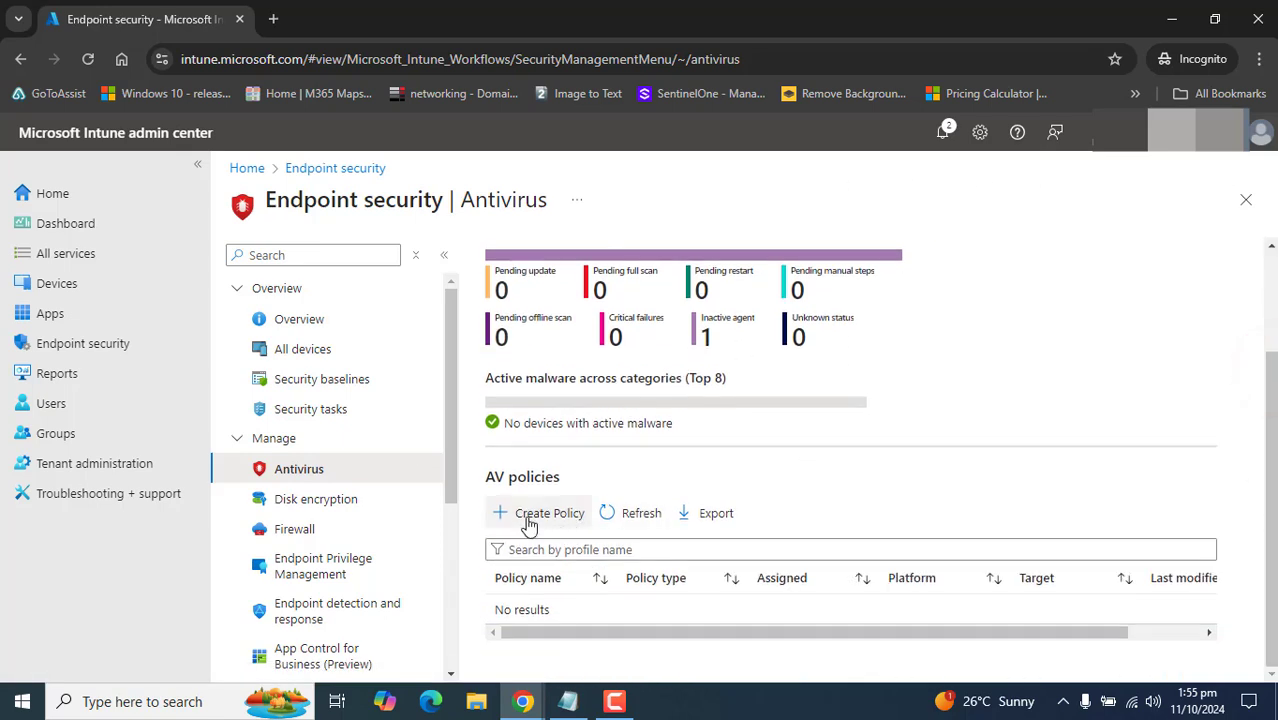
pyautogui.tripleClick(487, 477)
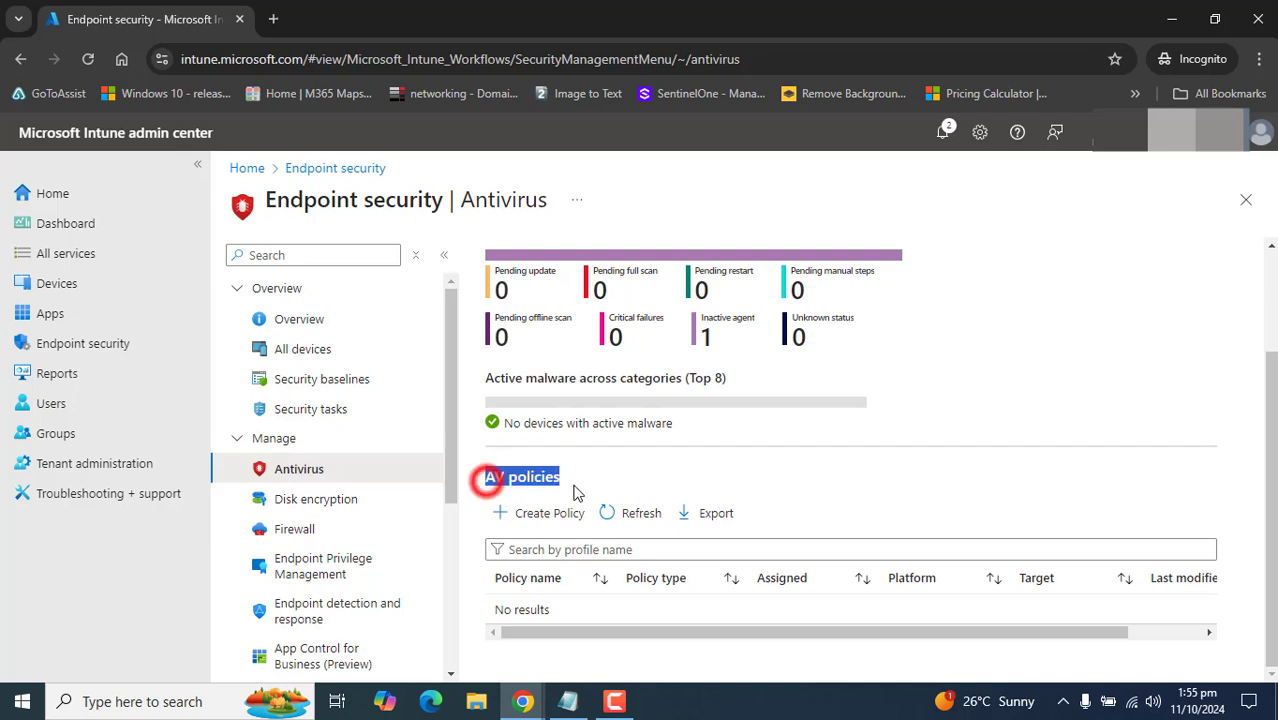
# - Start a new antivirus profile with platform Windows and profile Microsoft Defender Antivirus
pyautogui.click(548, 514)
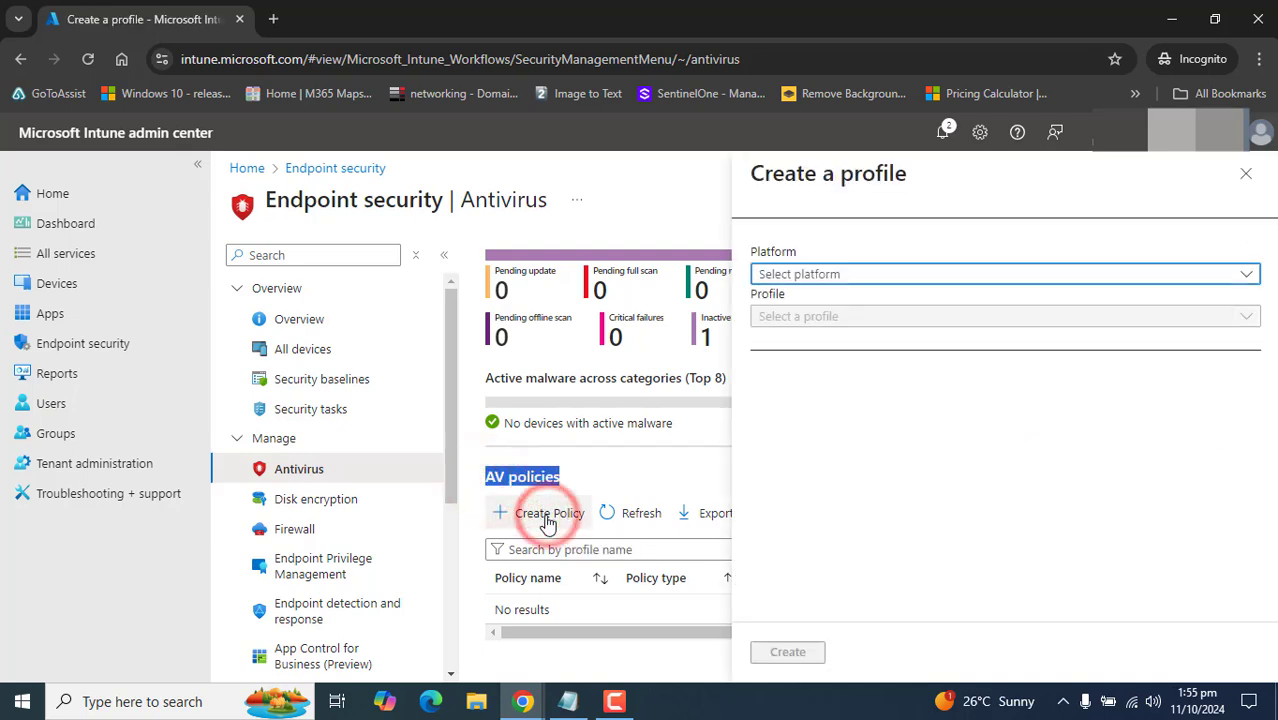
pyautogui.click(858, 274)
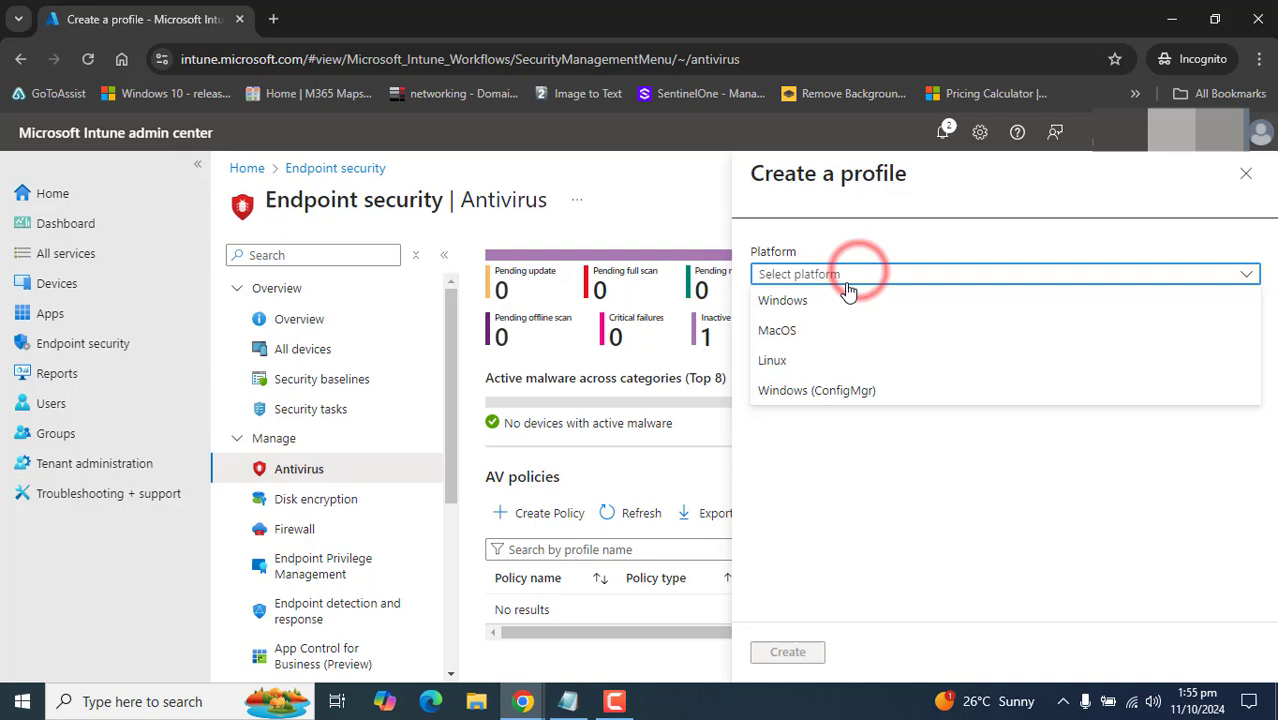
pyautogui.click(824, 301)
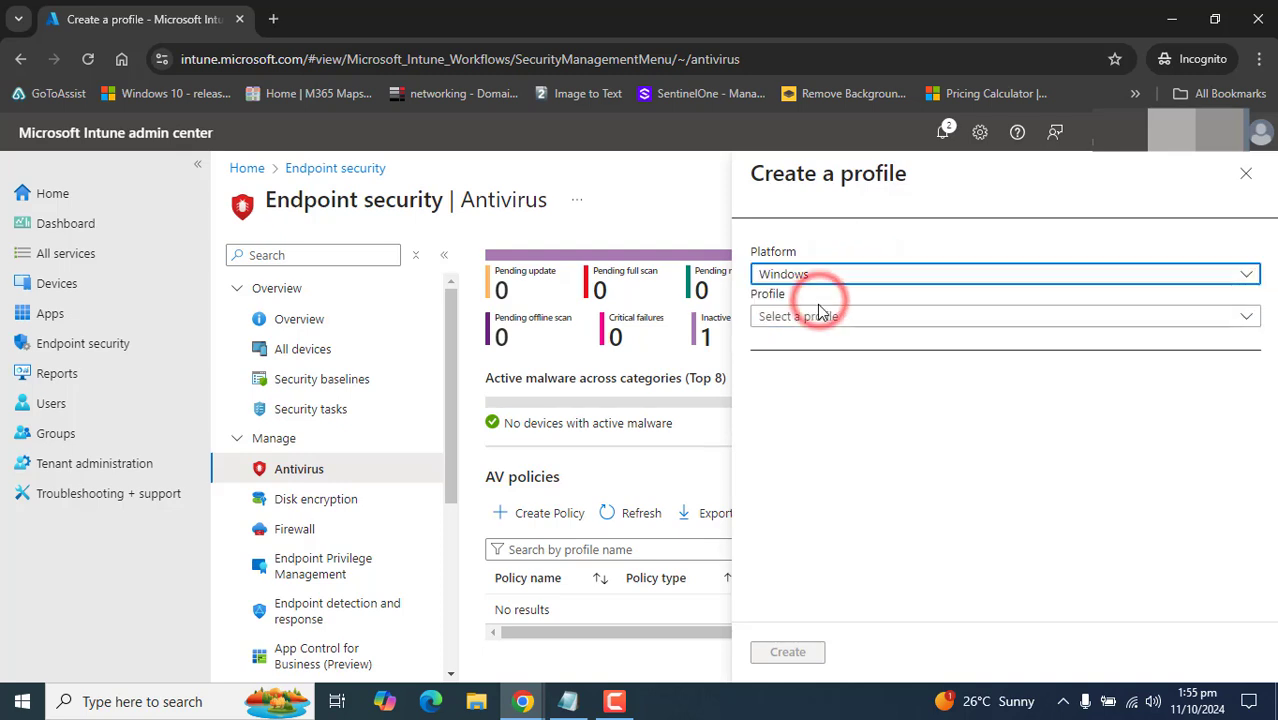
pyautogui.click(821, 318)
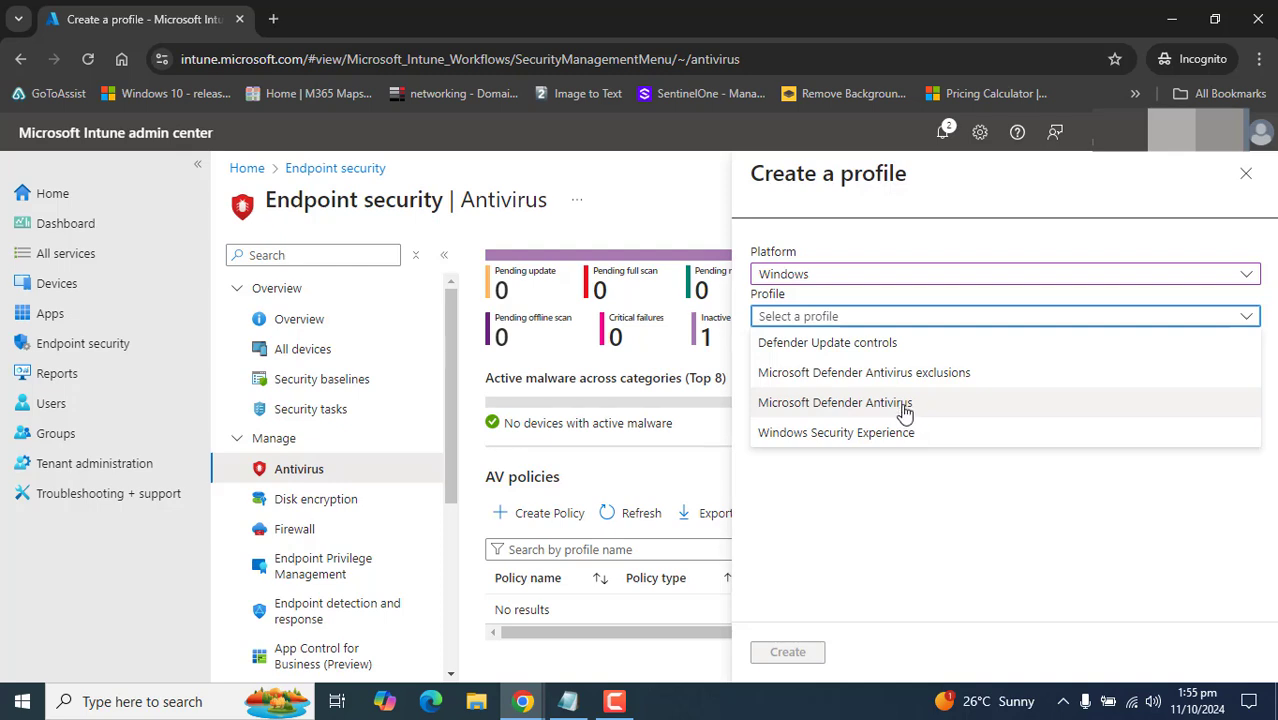
pyautogui.click(904, 403)
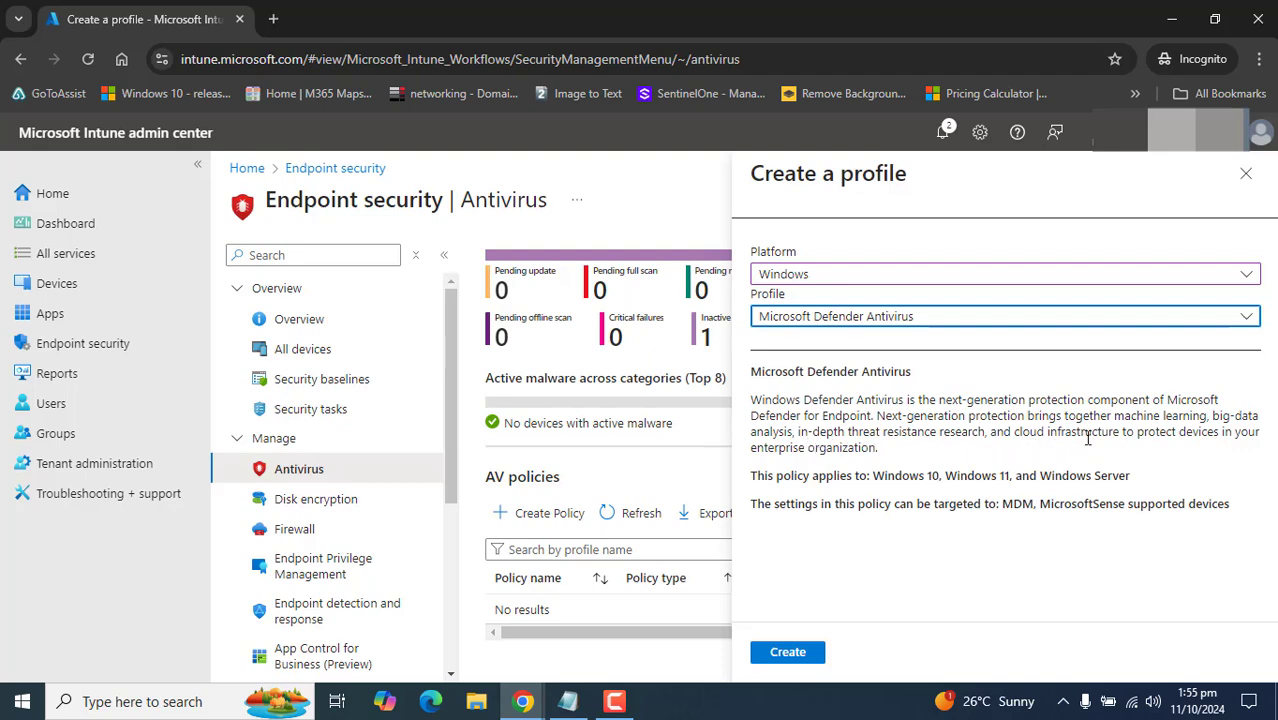
# - Review the supported targets (Windows, Windows Server, MDM, MicrosoftSense) and create the profile
pyautogui.moveTo(888, 446); pyautogui.dragTo(858, 477)
pyautogui.click(888, 446)
pyautogui.click(993, 460)
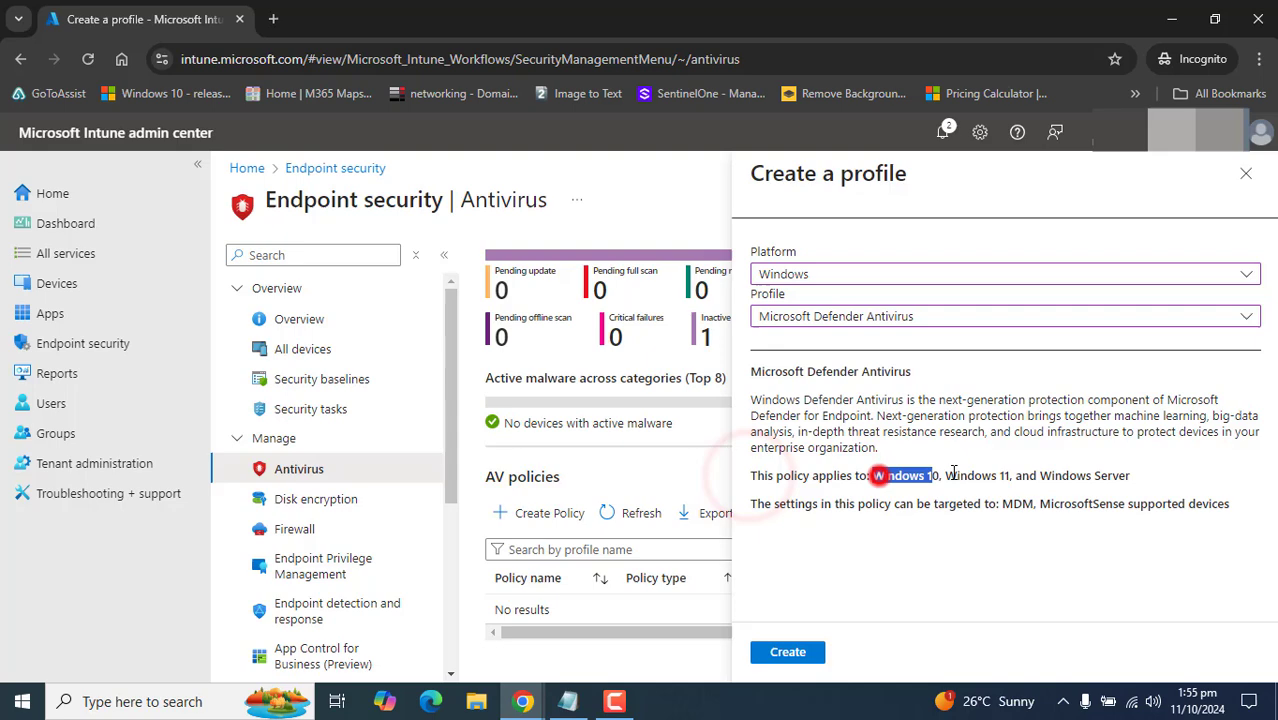
pyautogui.moveTo(953, 473); pyautogui.dragTo(990, 476)
pyautogui.moveTo(1068, 476); pyautogui.dragTo(1130, 476)
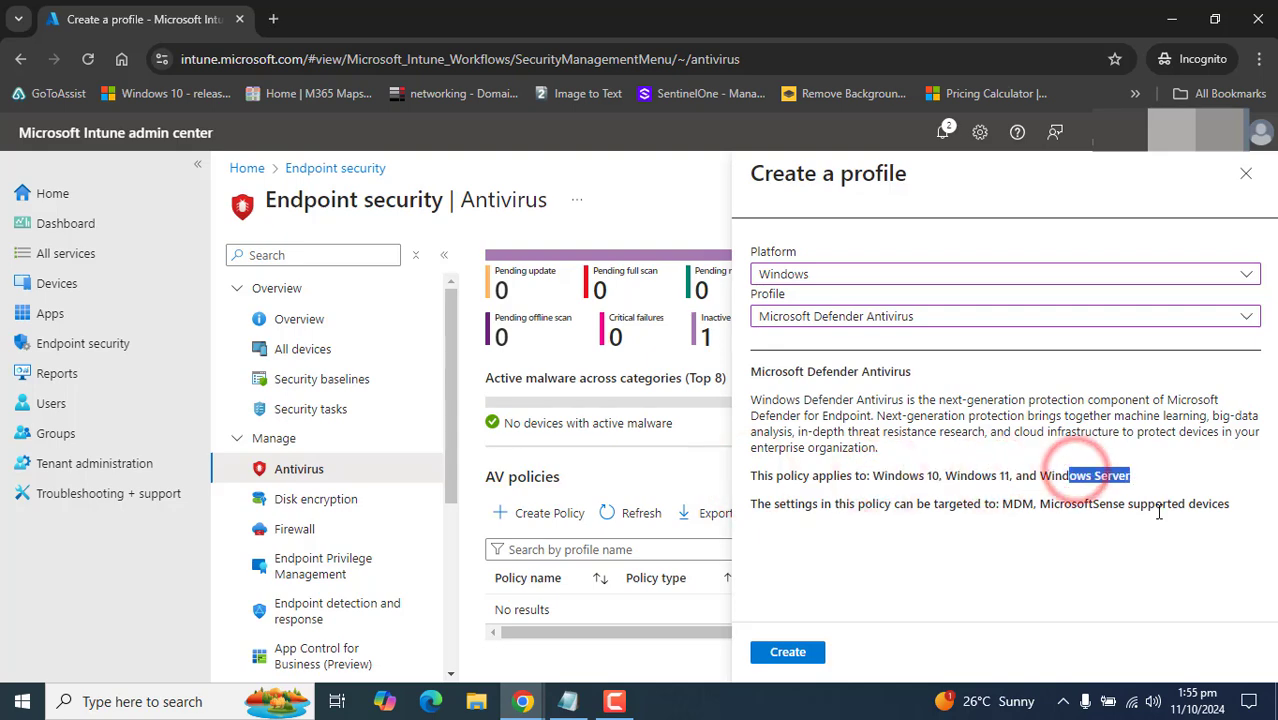
pyautogui.click(958, 582)
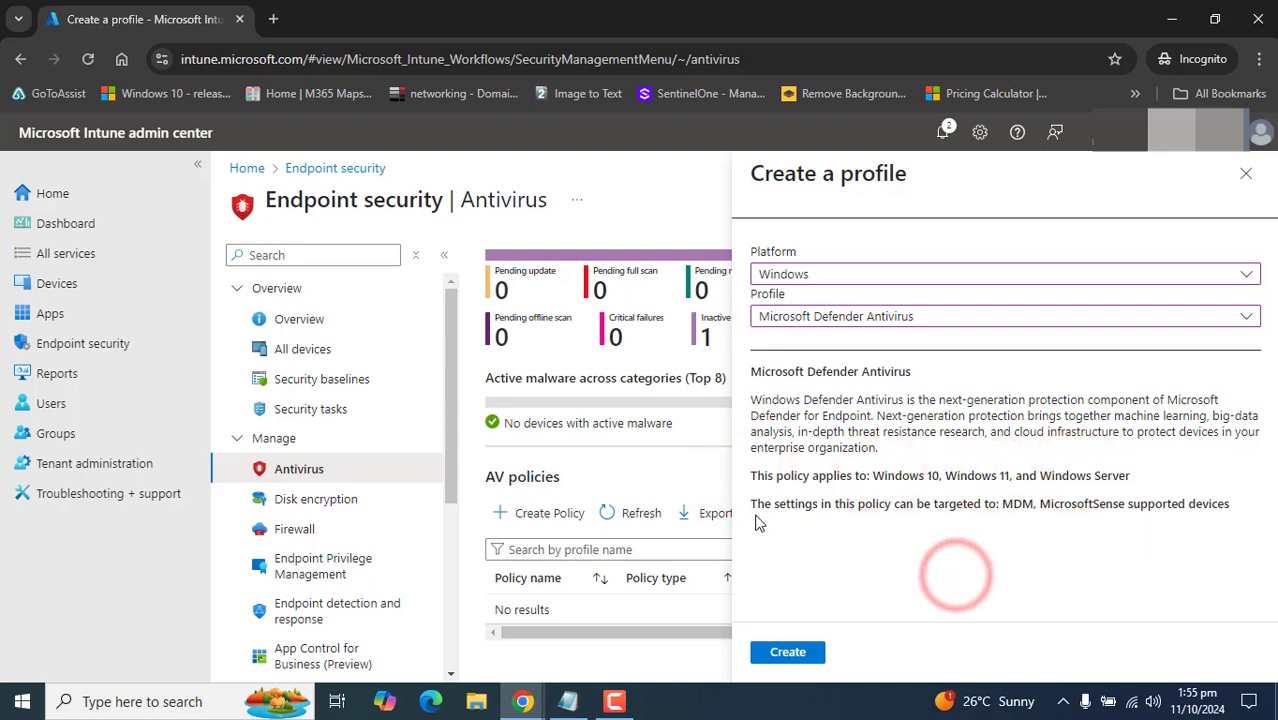
pyautogui.moveTo(764, 505); pyautogui.dragTo(957, 505)
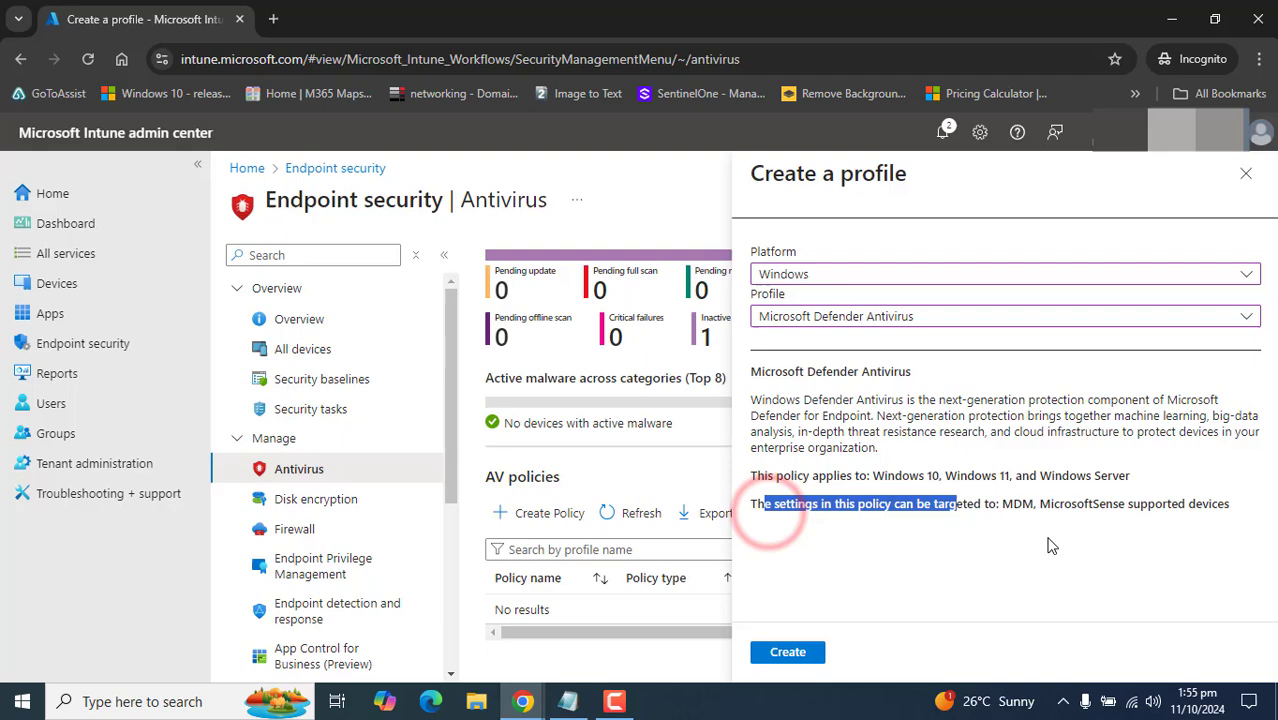
pyautogui.doubleClick(1010, 505)
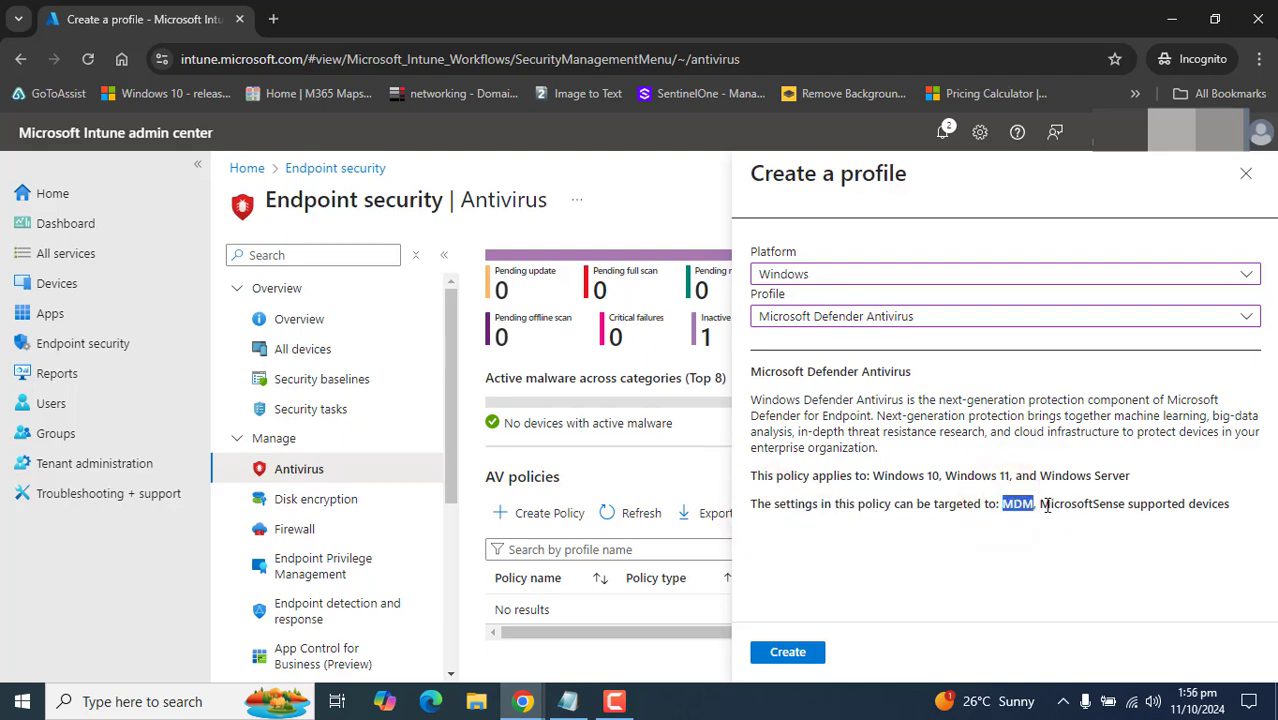
pyautogui.moveTo(1042, 505); pyautogui.dragTo(1229, 505)
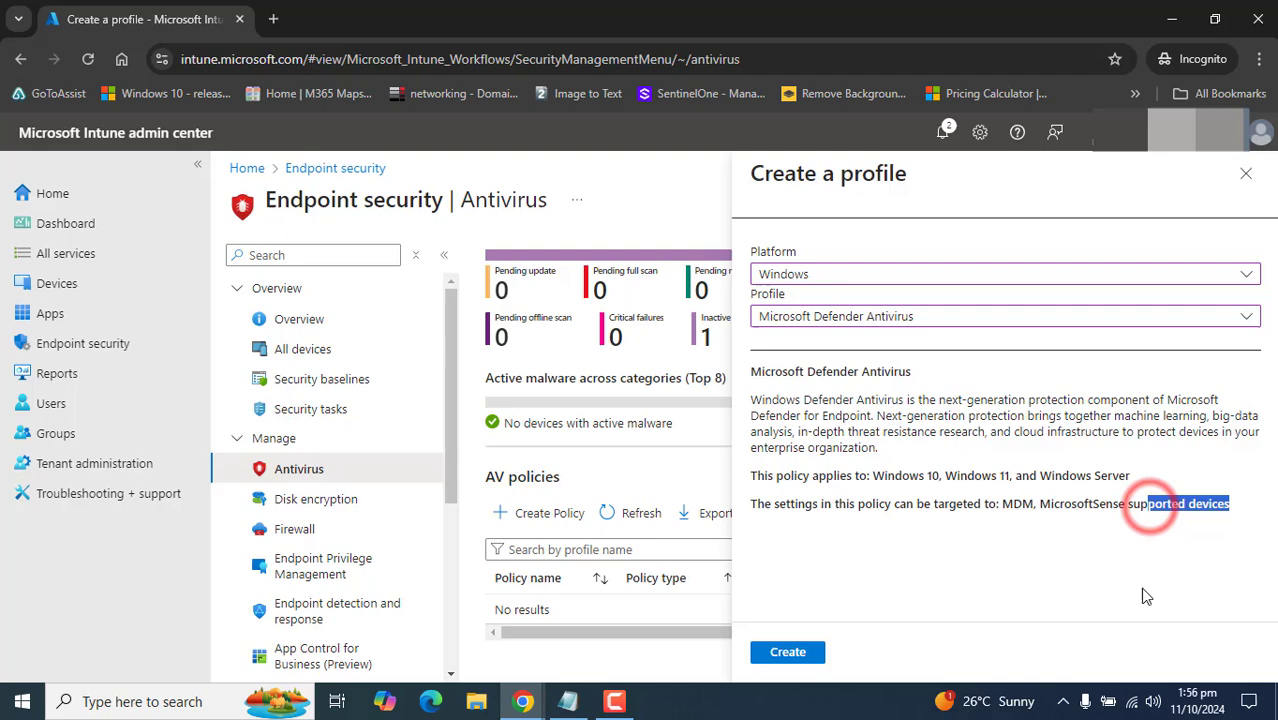
pyautogui.click(1082, 580)
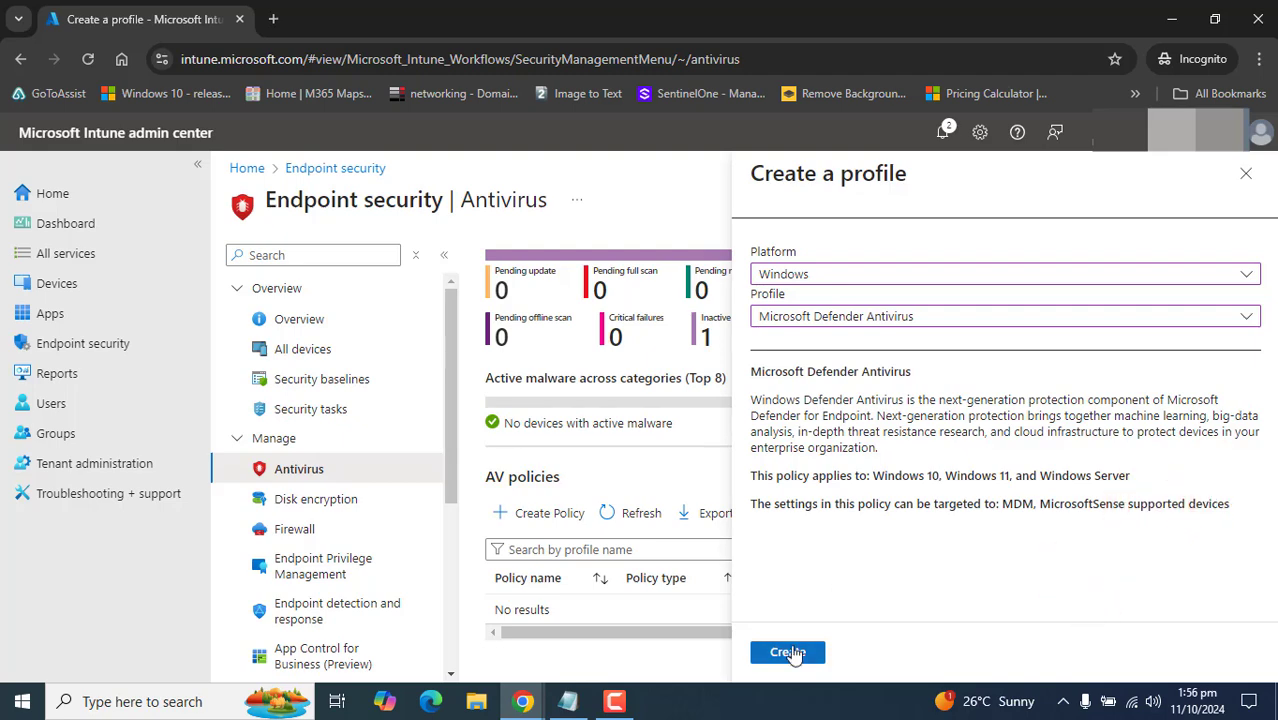
pyautogui.click(788, 652)
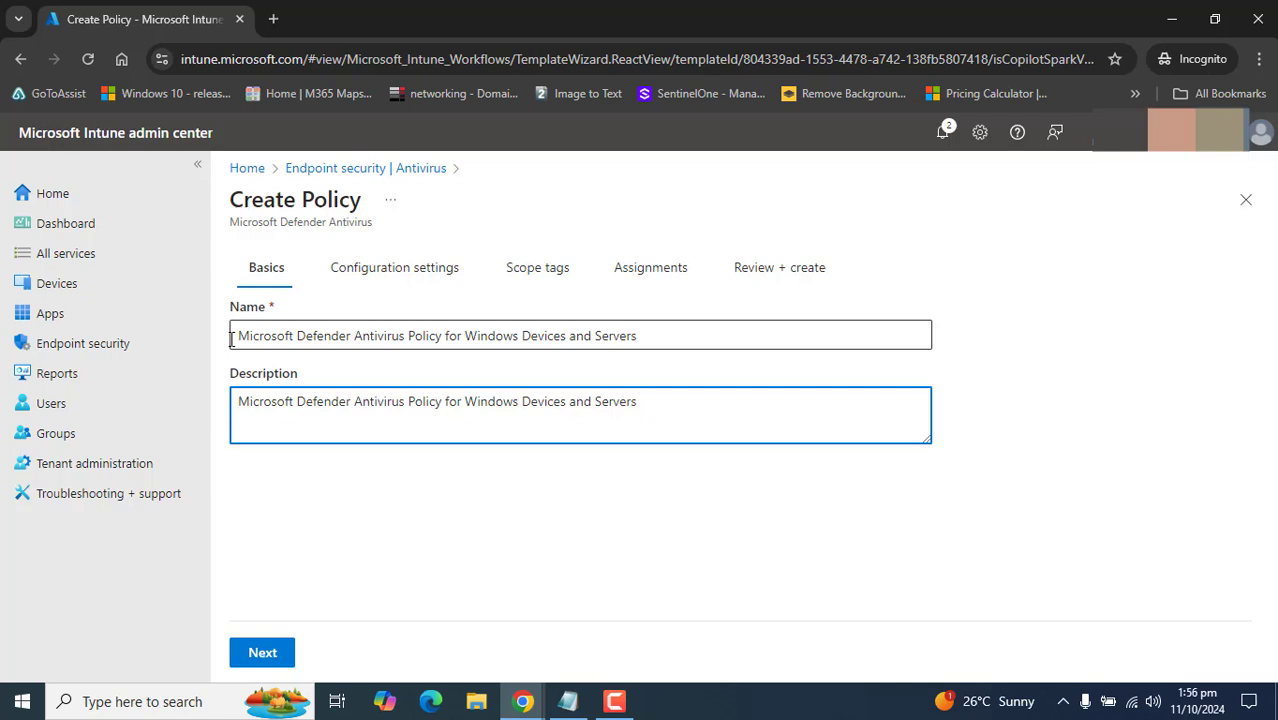
# - Name the policy 'Microsoft Defender Antivirus Policy for Windows Devices and Servers', describe it, and continue
pyautogui.moveTo(232, 336); pyautogui.dragTo(643, 358)
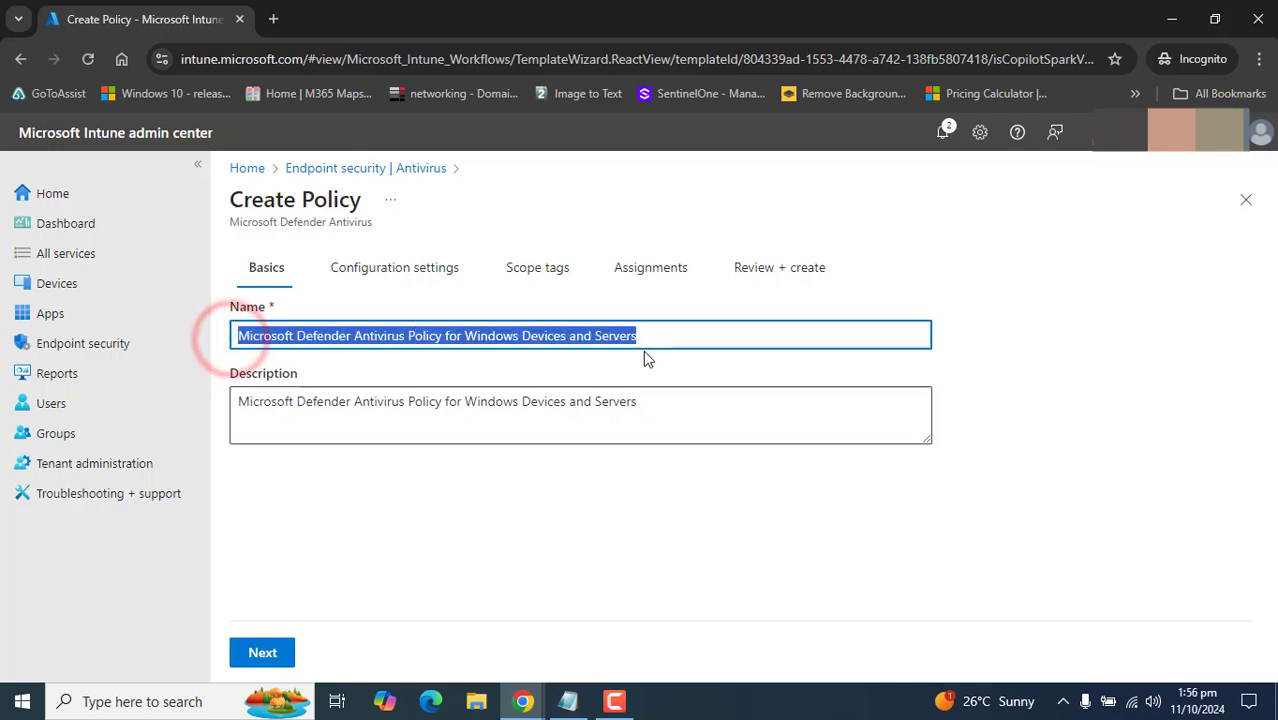
pyautogui.moveTo(672, 420); pyautogui.dragTo(197, 392)
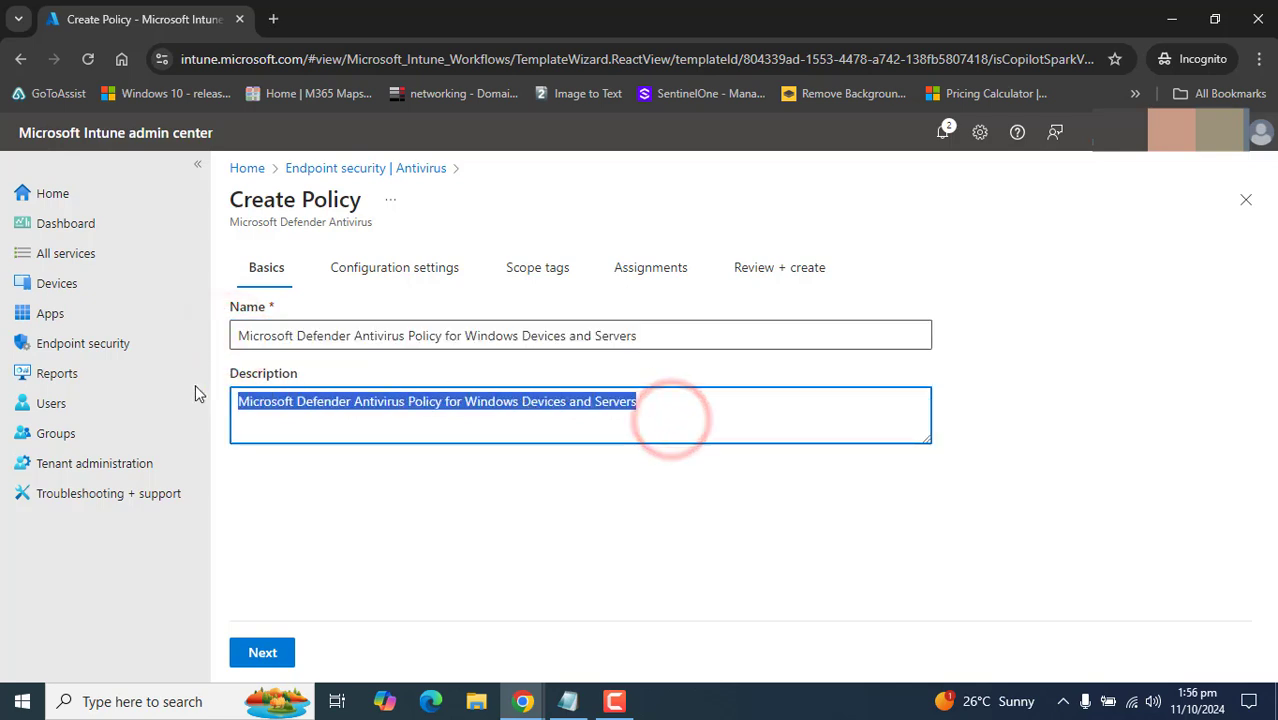
pyautogui.click(496, 577)
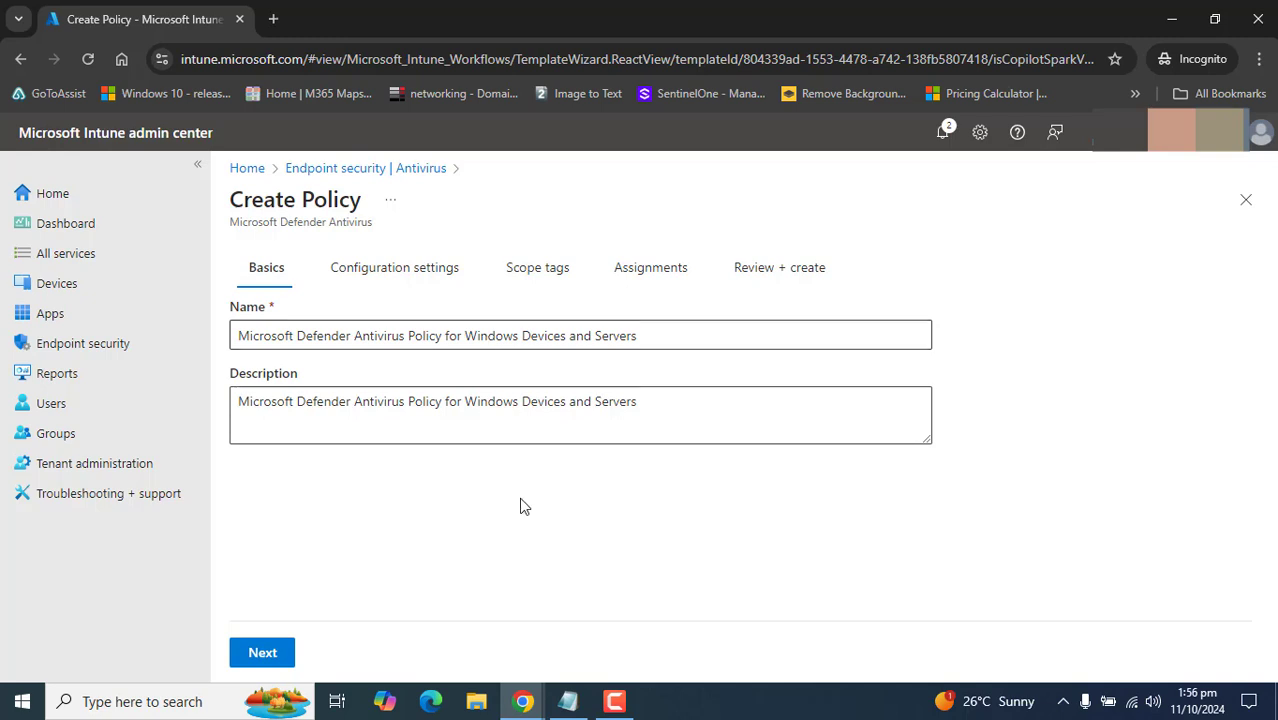
pyautogui.click(286, 653)
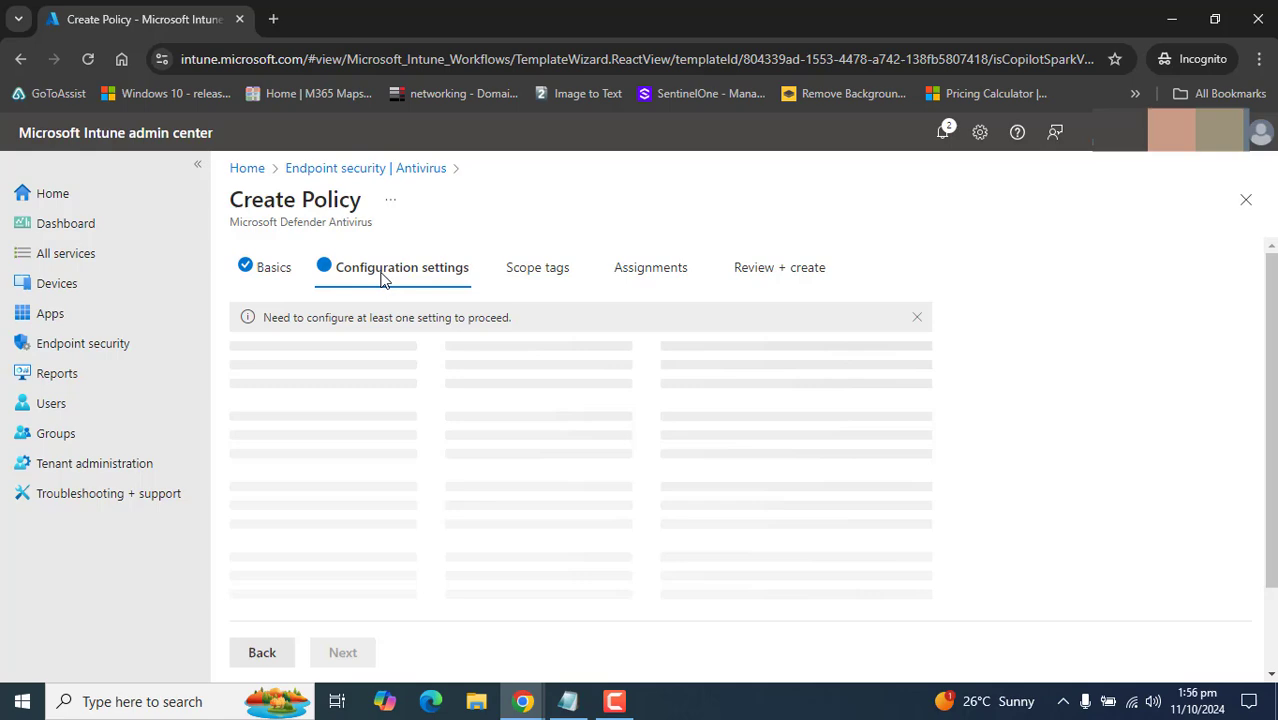
# - Scroll the loaded Defender settings, all Not configured, and open Allow Archive Scanning's documentation
pyautogui.click(614, 701)
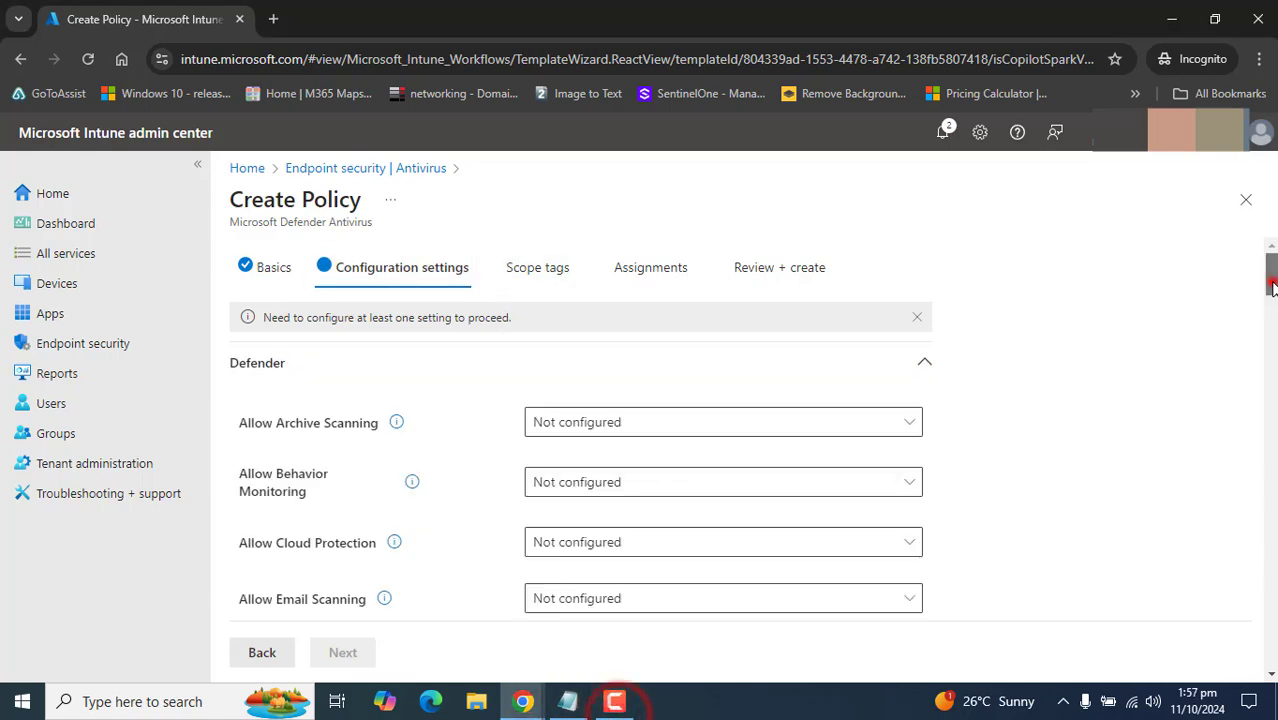
pyautogui.moveTo(1272, 287)
pyautogui.mouseDown()
pyautogui.moveTo(1272, 634)
pyautogui.moveTo(1272, 268)
pyautogui.mouseUp()
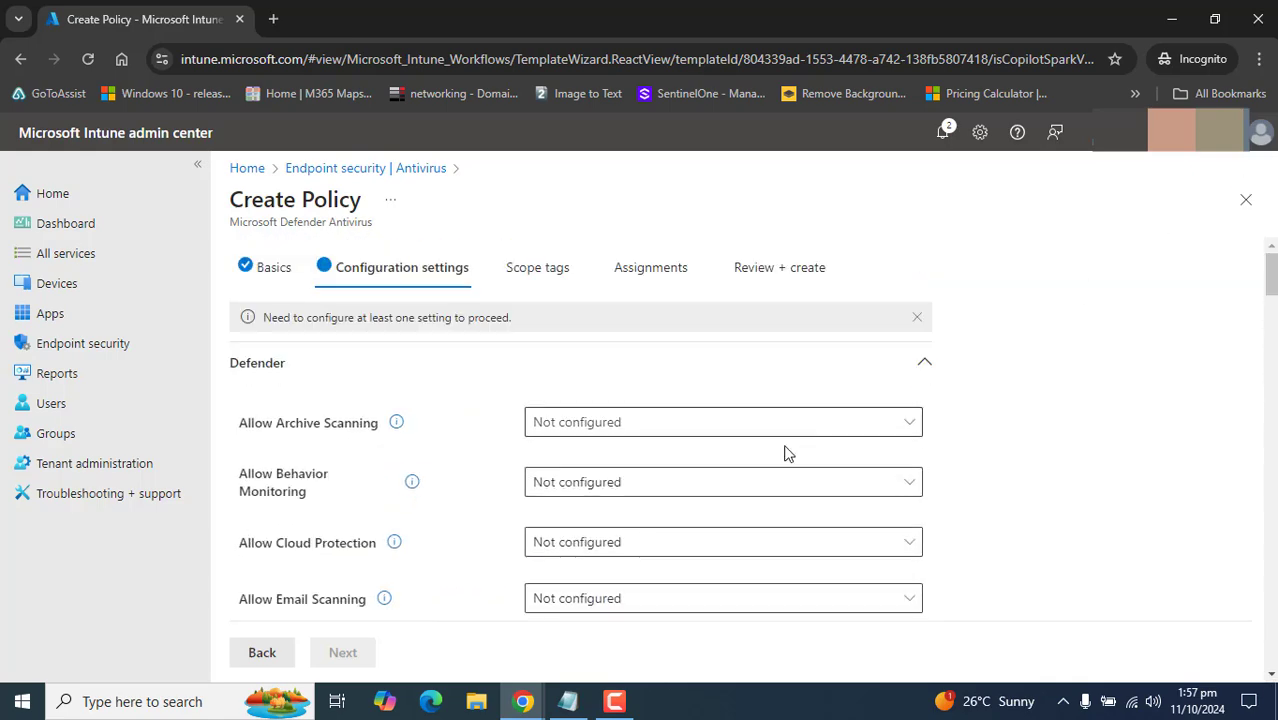
pyautogui.click(614, 701)
pyautogui.click(614, 701)
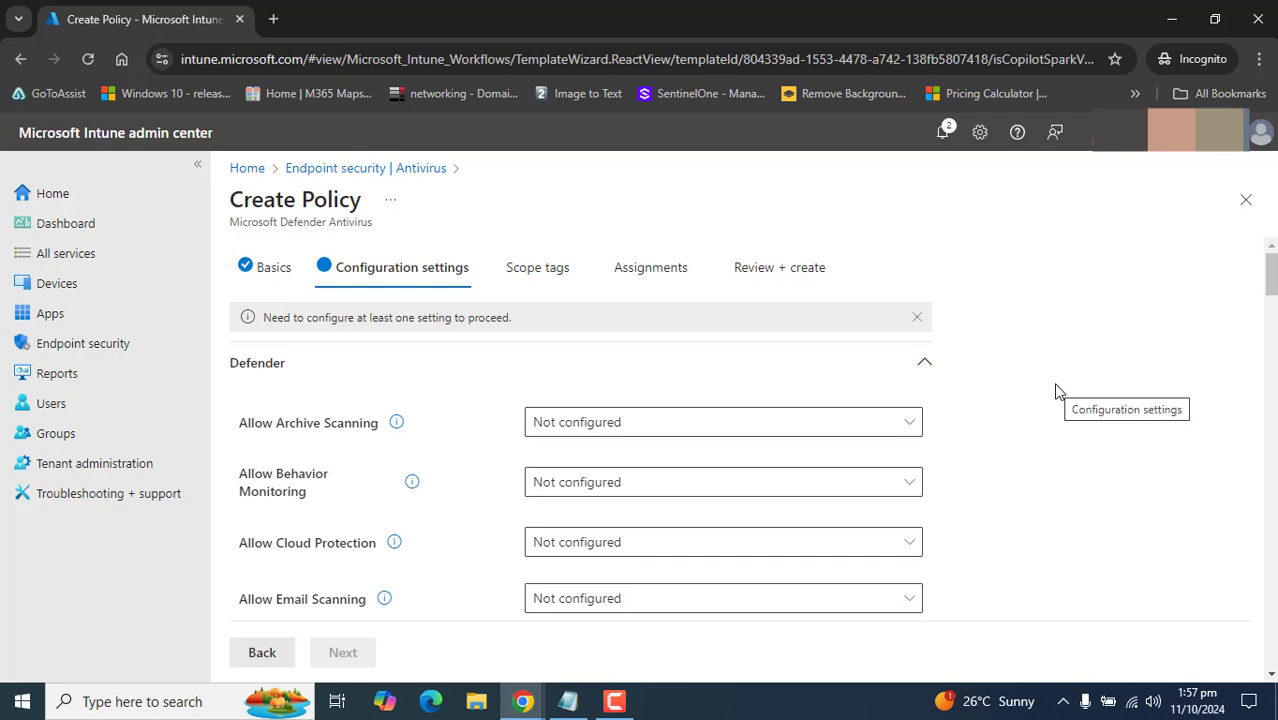
pyautogui.click(615, 701)
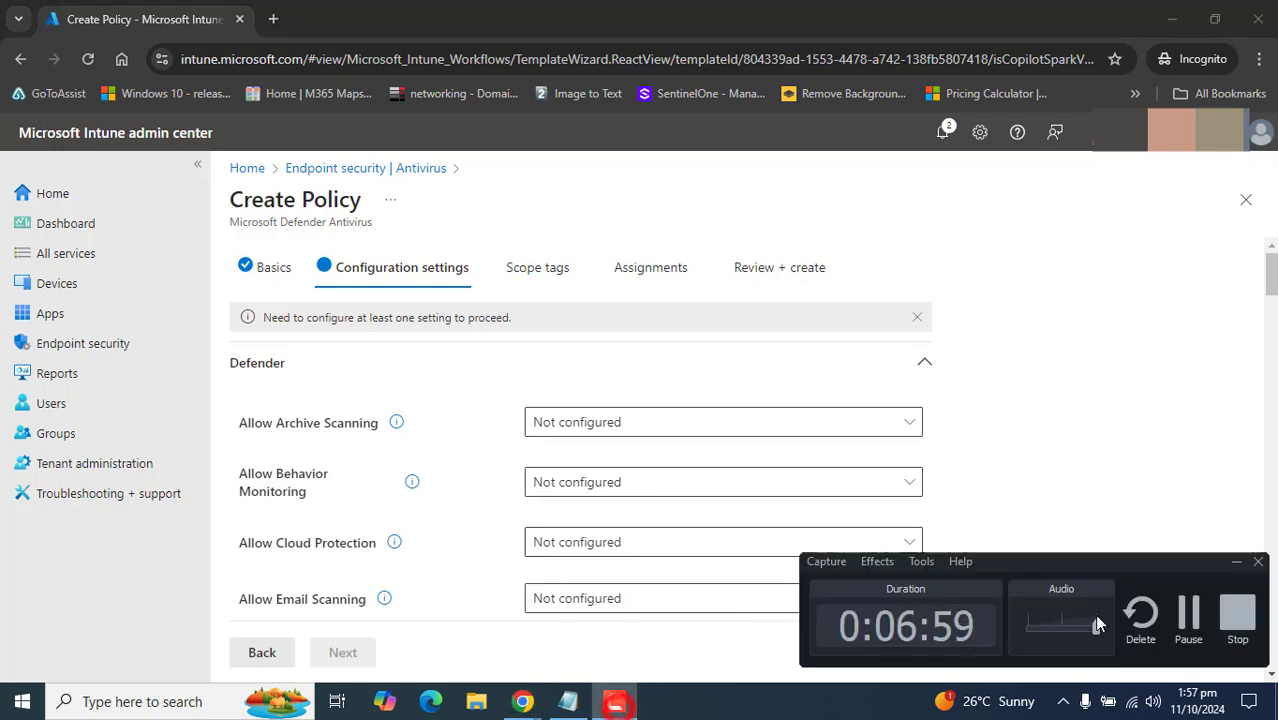
pyautogui.click(1188, 625)
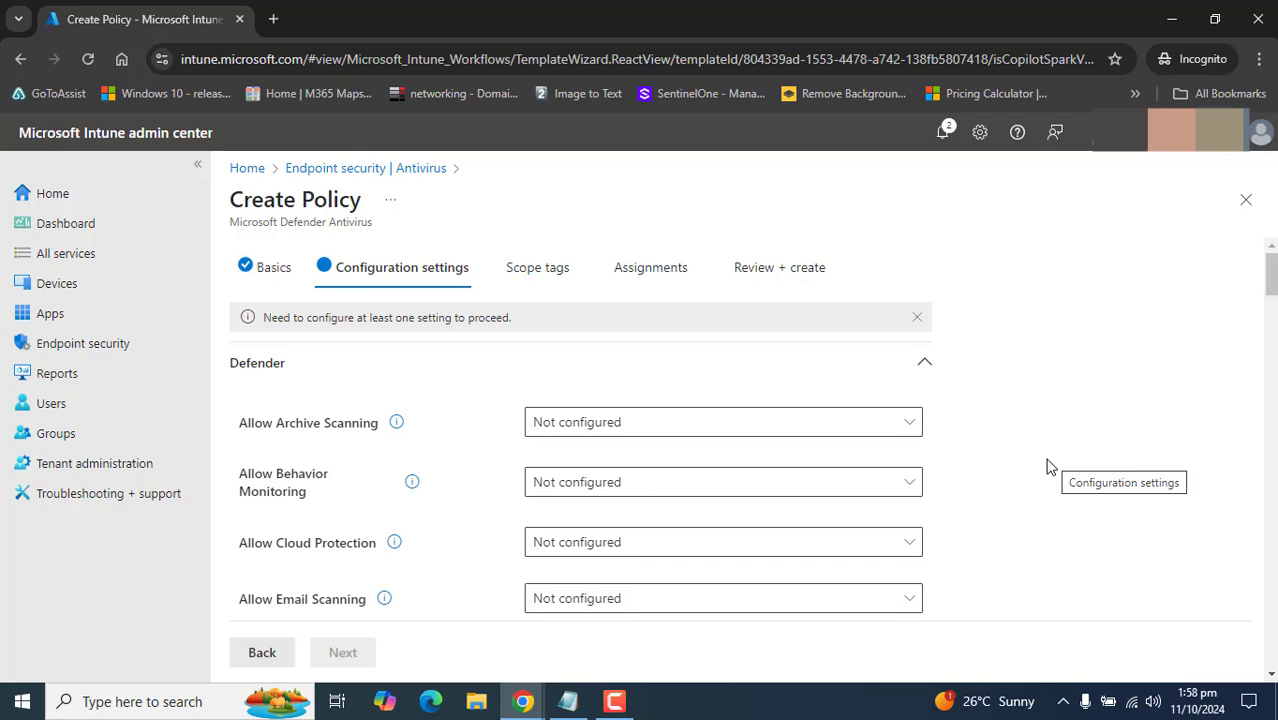
pyautogui.click(615, 701)
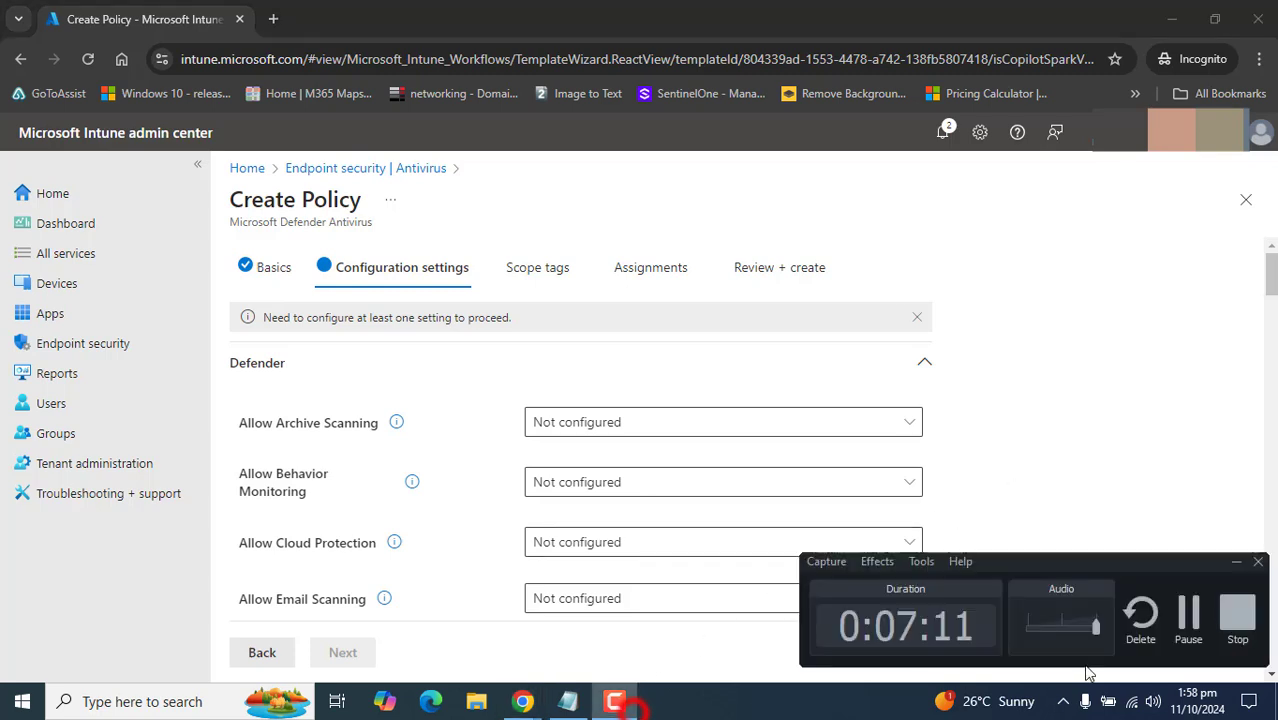
pyautogui.click(615, 701)
pyautogui.scroll(-1, 740, 450)
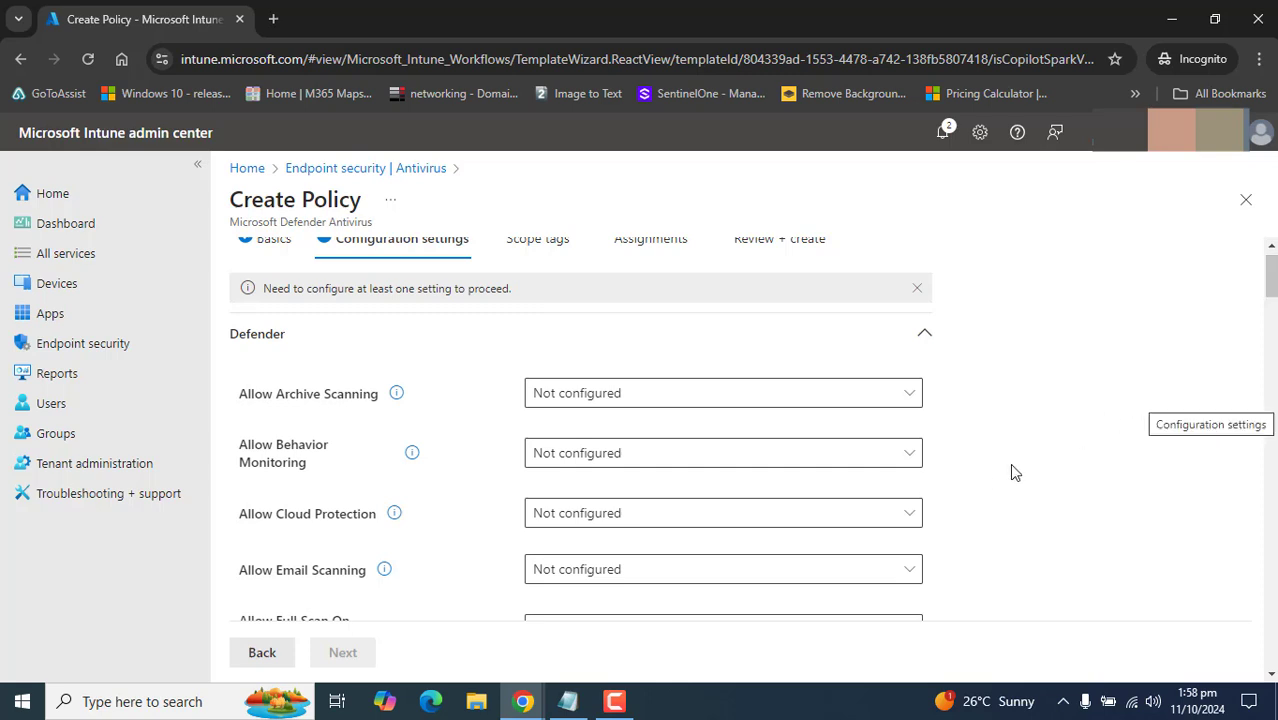
pyautogui.click(614, 701)
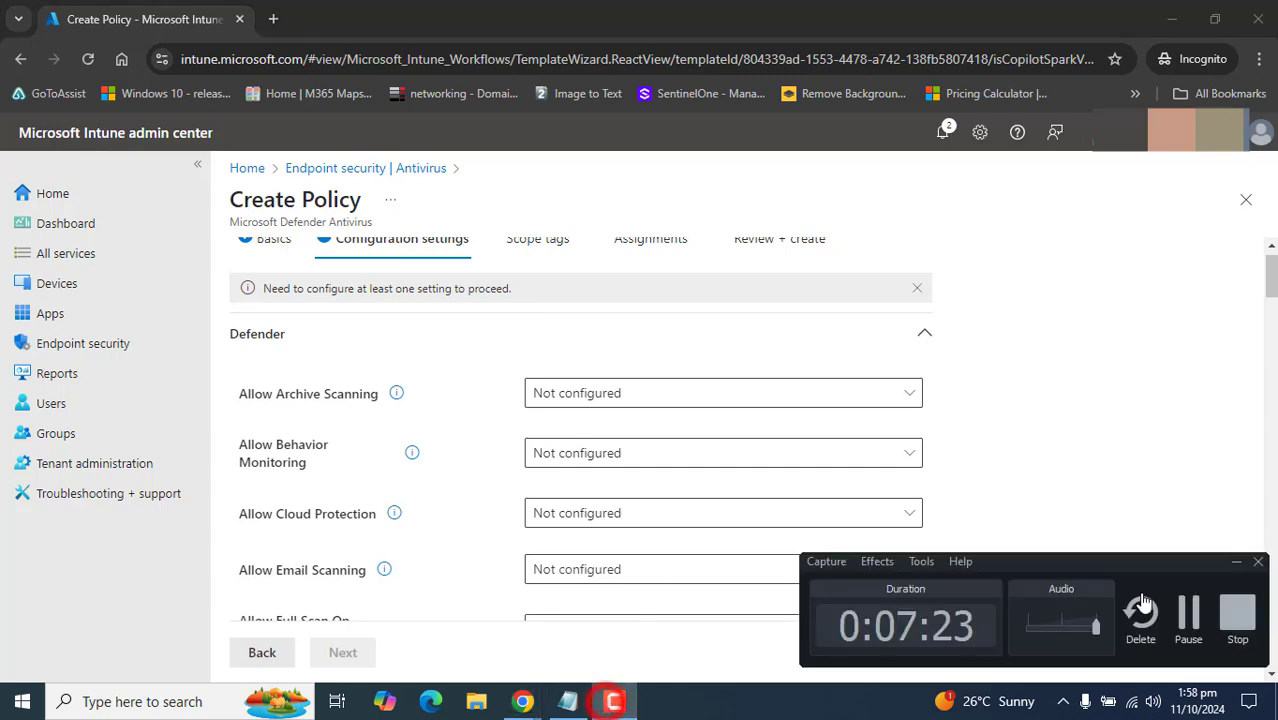
pyautogui.click(614, 701)
pyautogui.click(399, 399)
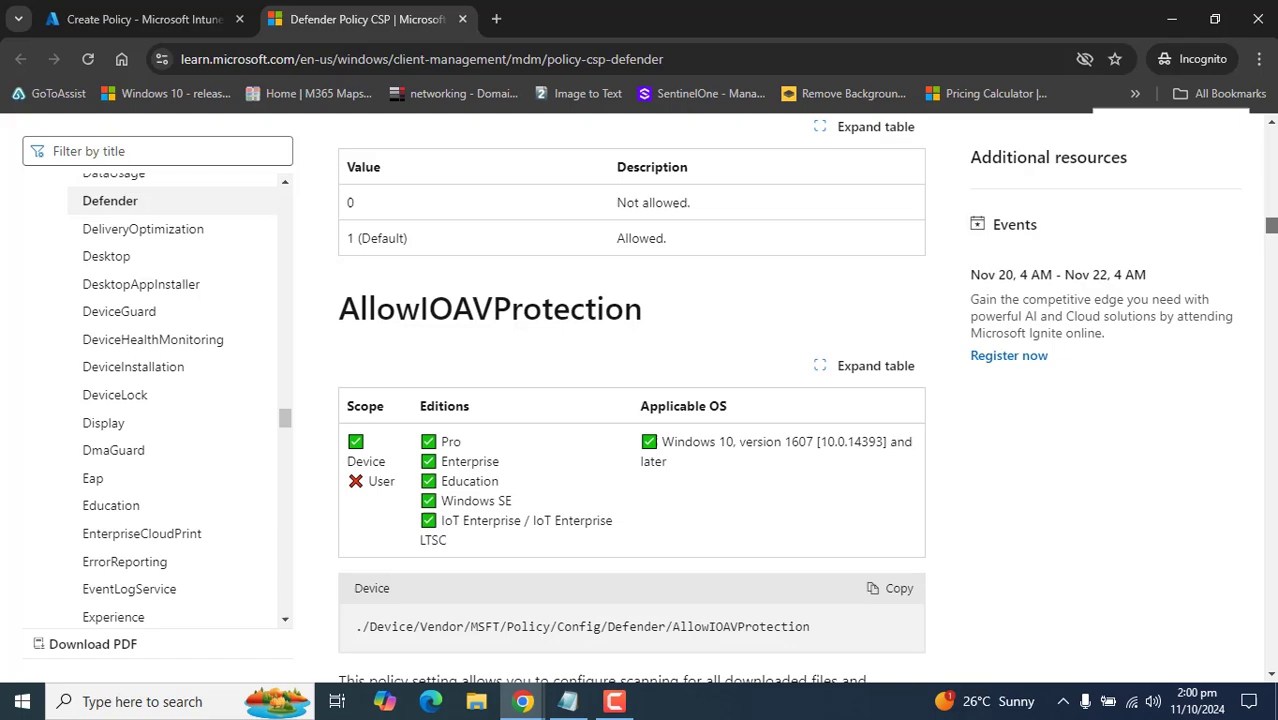
pyautogui.moveTo(1273, 229); pyautogui.dragTo(1273, 137)
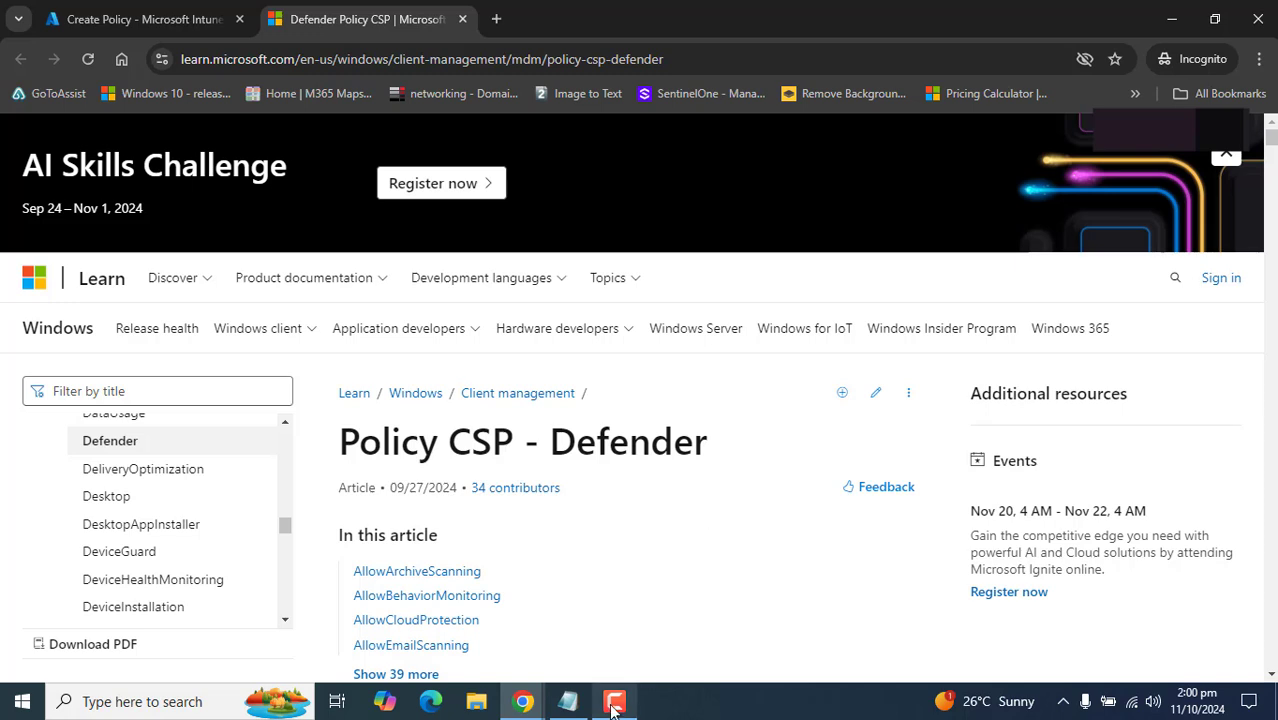
# - Back in the policy, set Allow Archive Scanning and Allow Cloud Protection to Allowed
pyautogui.click(462, 19)
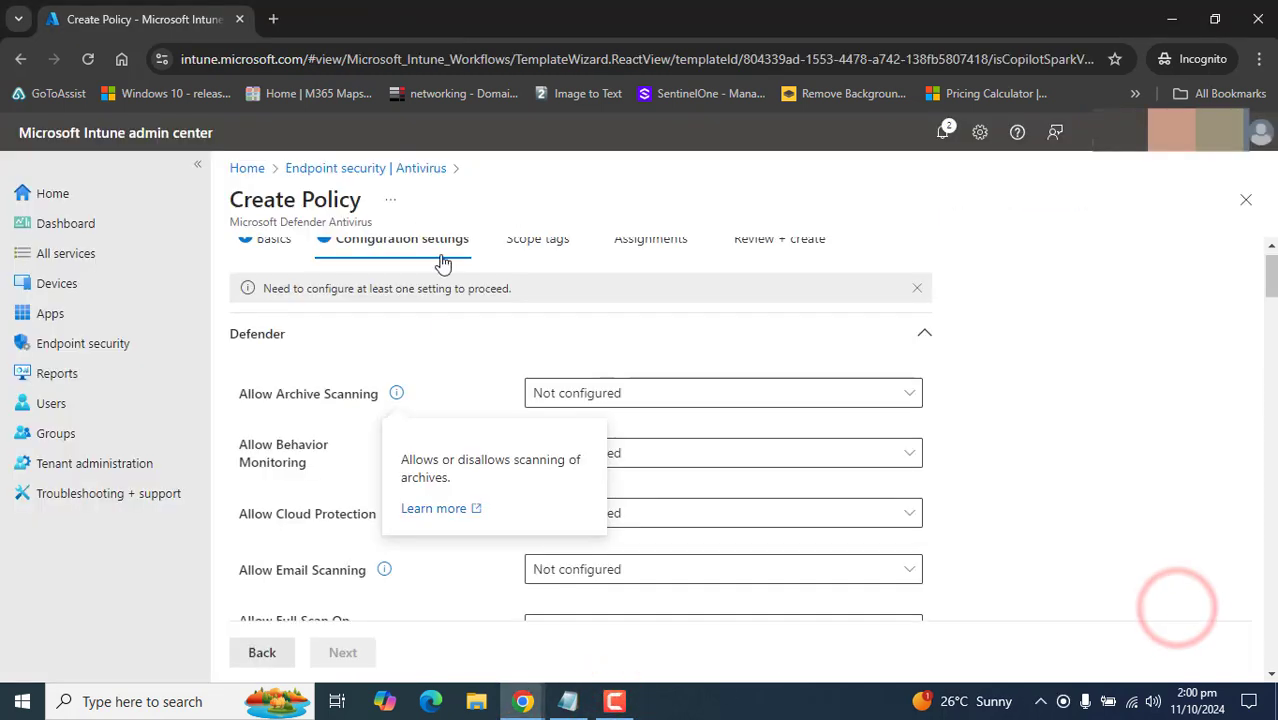
pyautogui.click(1180, 396)
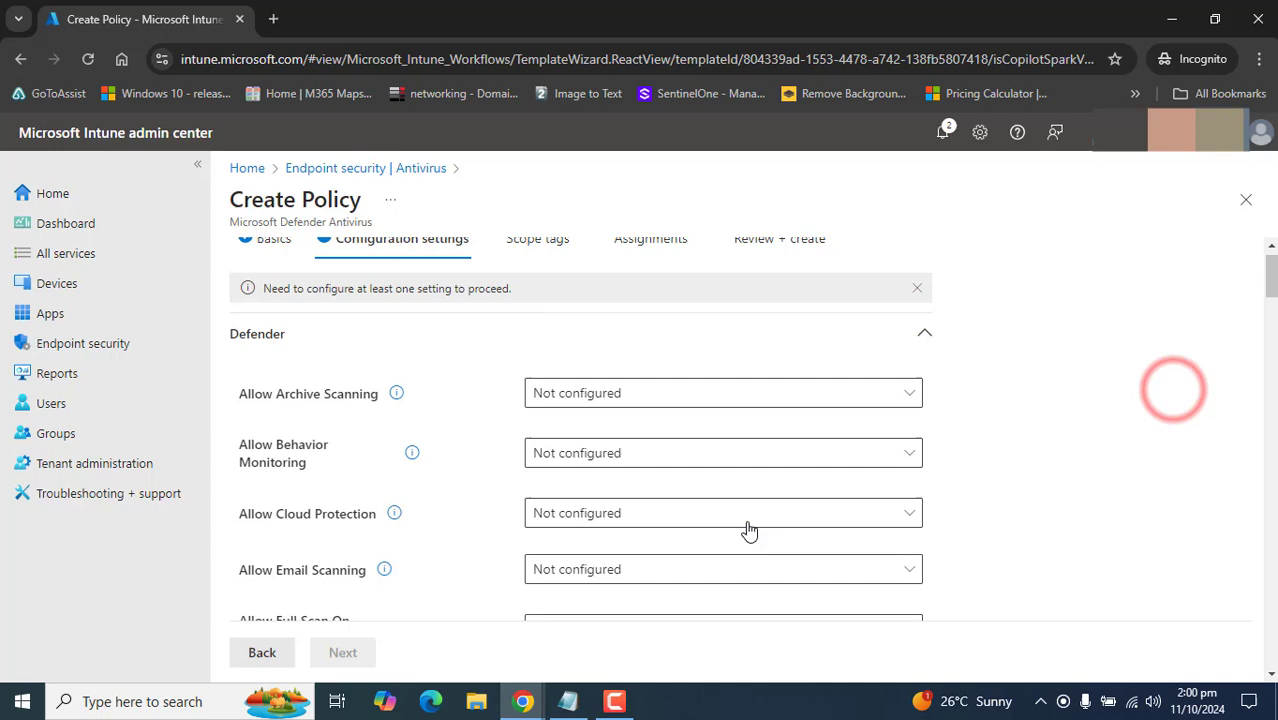
pyautogui.click(613, 701)
pyautogui.click(1190, 612)
pyautogui.click(448, 400)
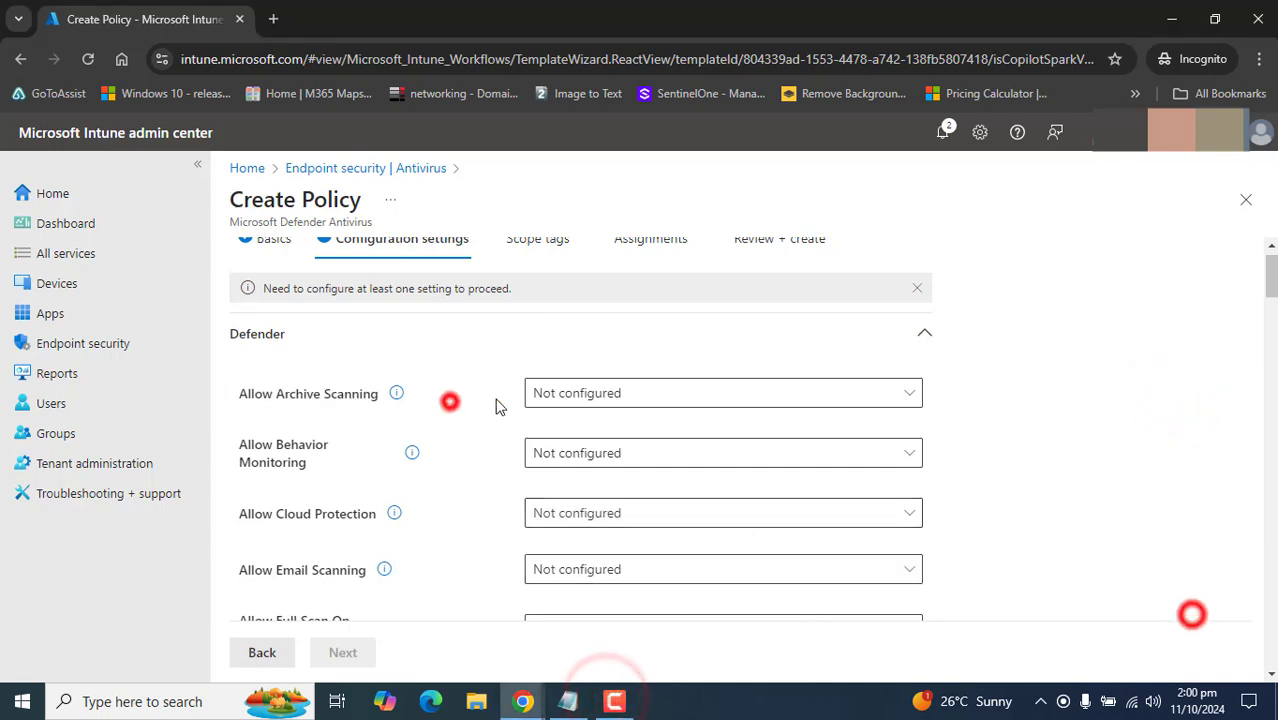
pyautogui.click(636, 396)
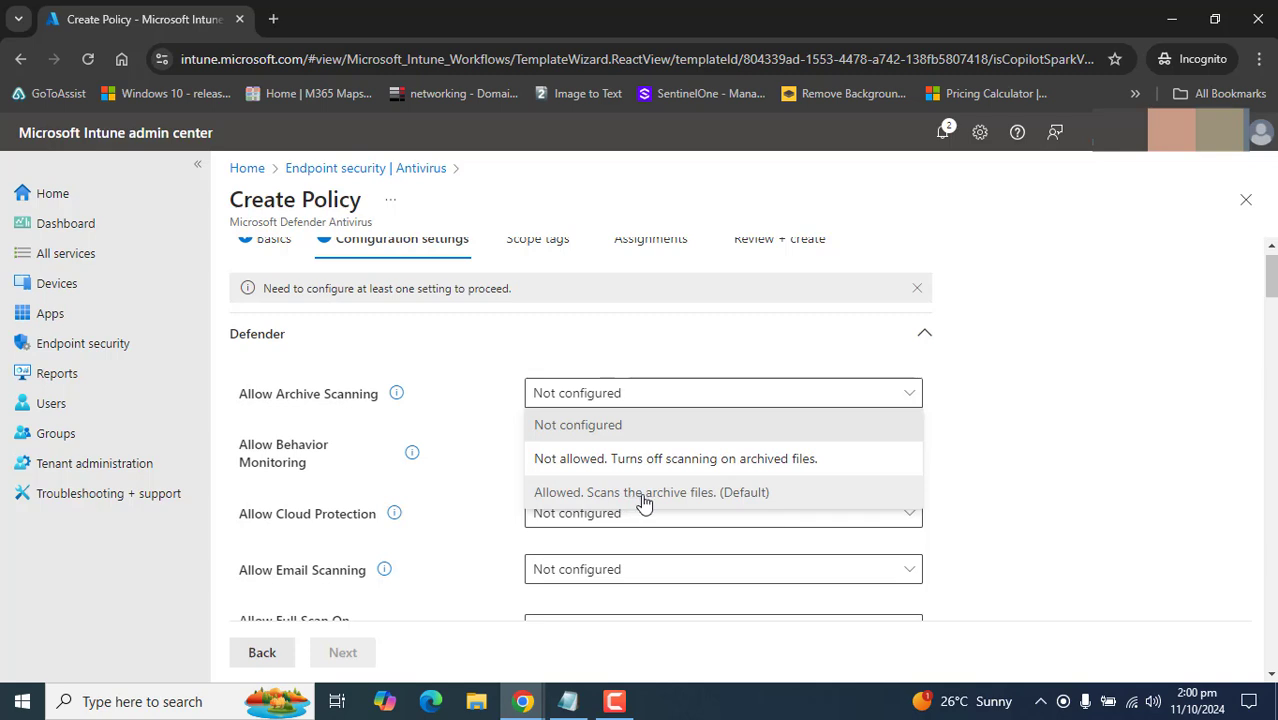
pyautogui.click(644, 500)
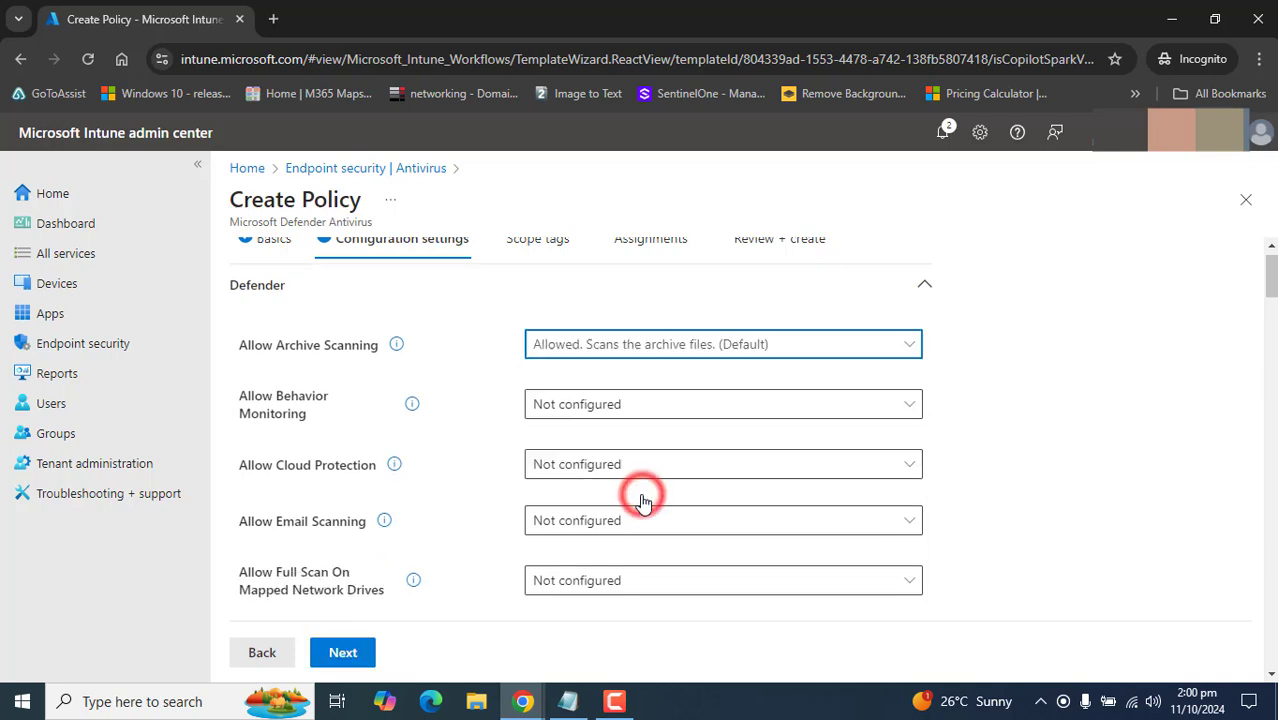
pyautogui.click(614, 702)
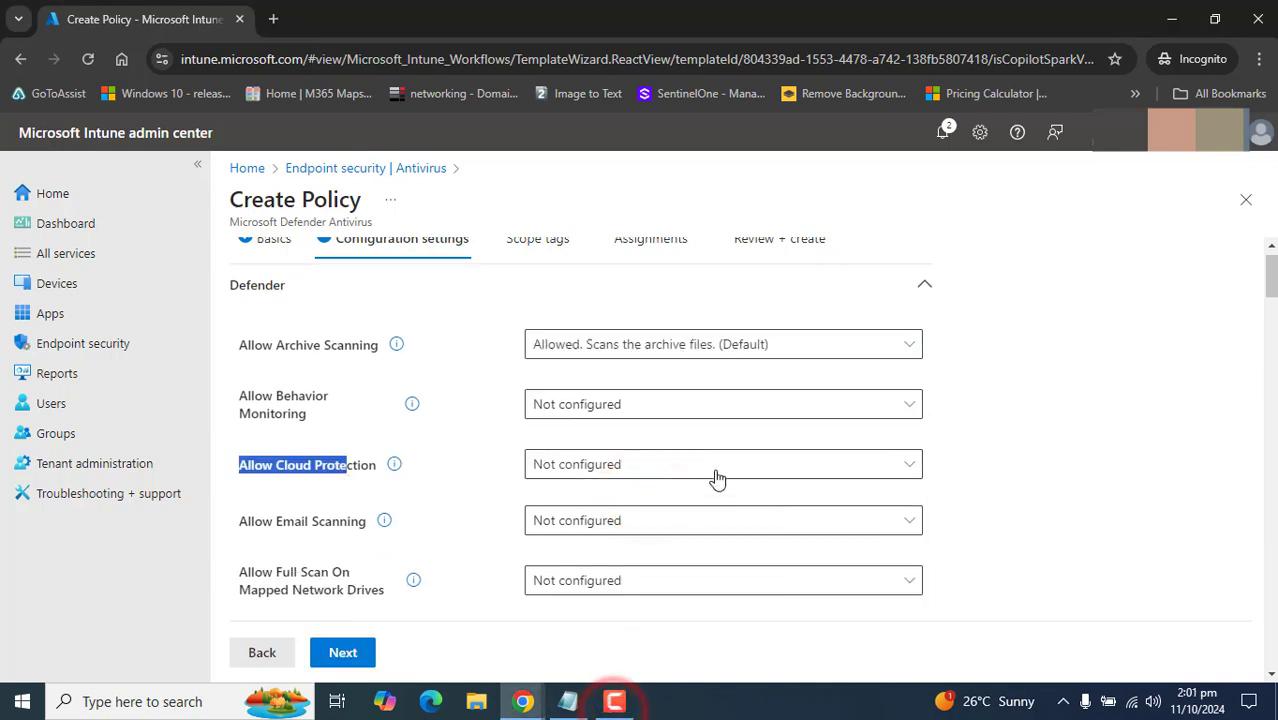
pyautogui.click(714, 462)
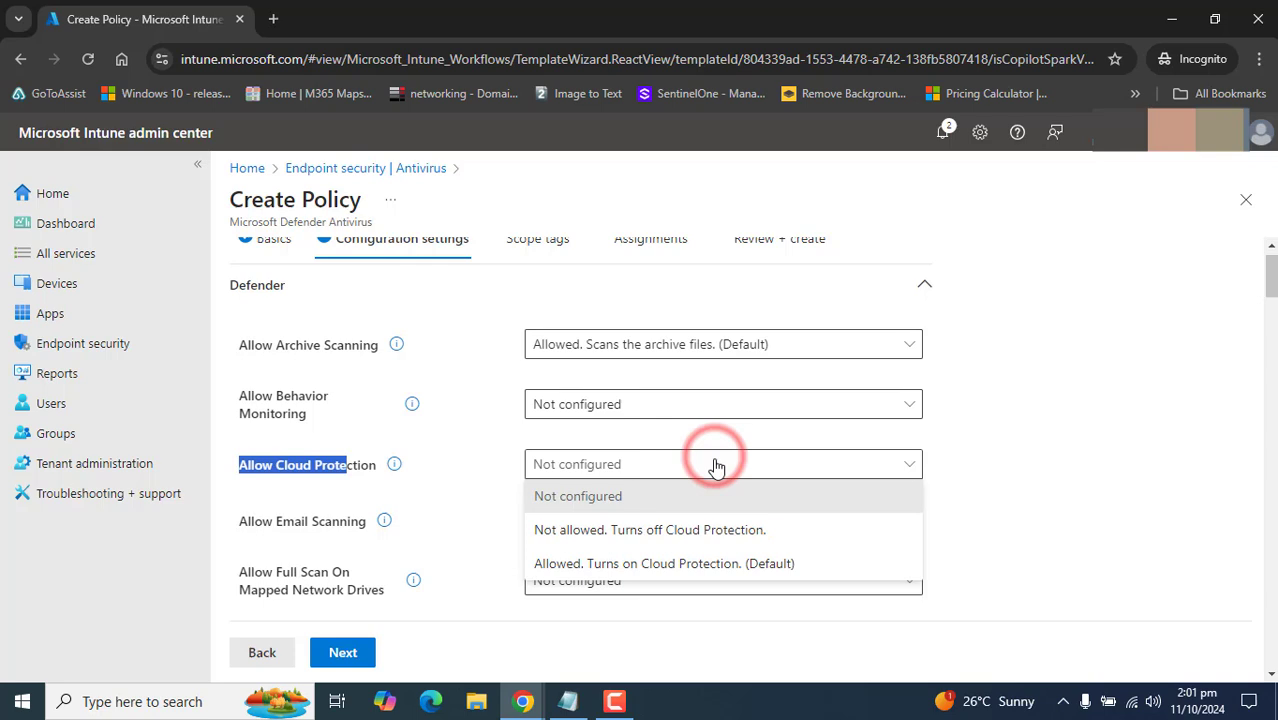
pyautogui.click(572, 566)
# - Allow email scanning and set removable drive scanning to 'Allowed. Scans removable drives.'
pyautogui.scroll(-2, 1271, 302)
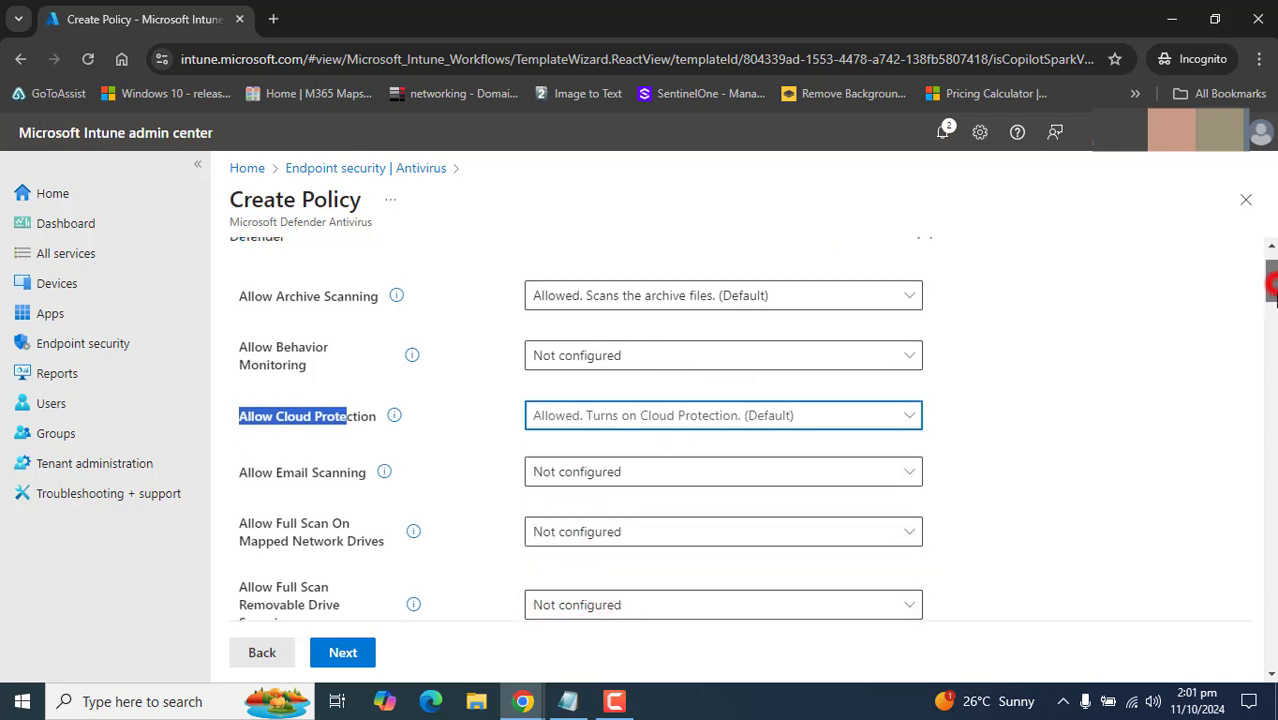
pyautogui.click(700, 394)
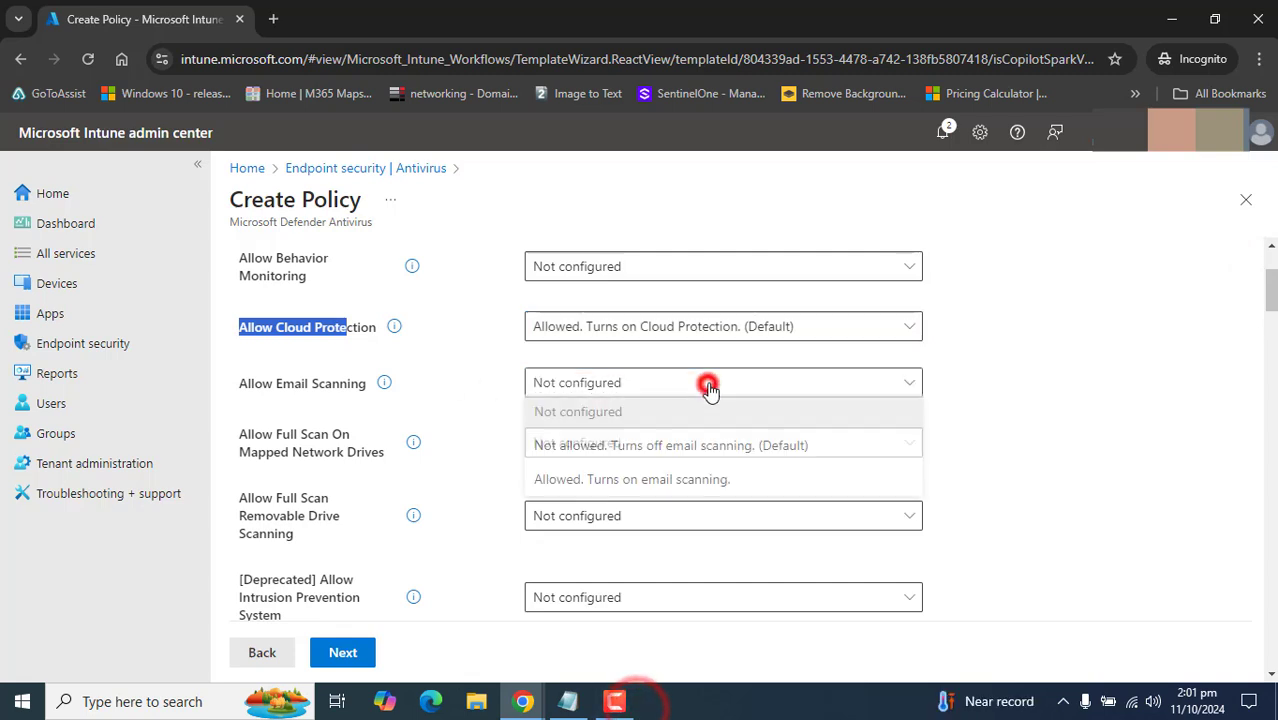
pyautogui.click(676, 486)
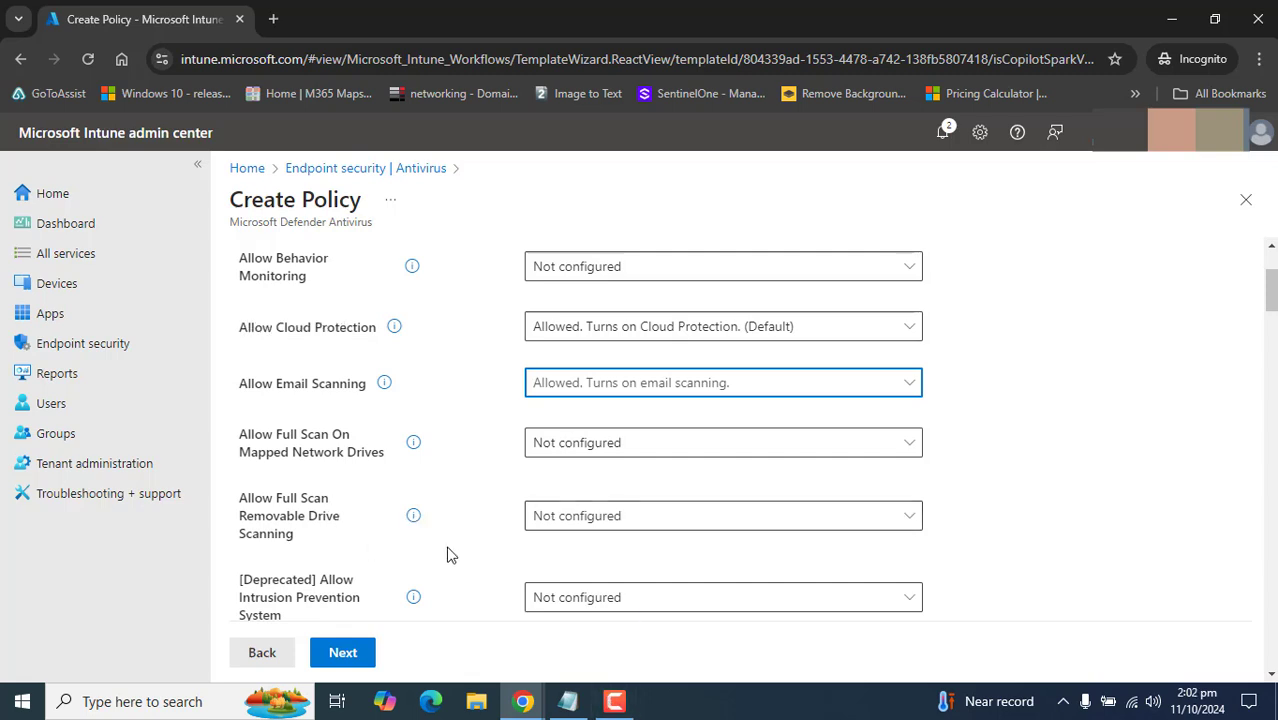
pyautogui.click(630, 517)
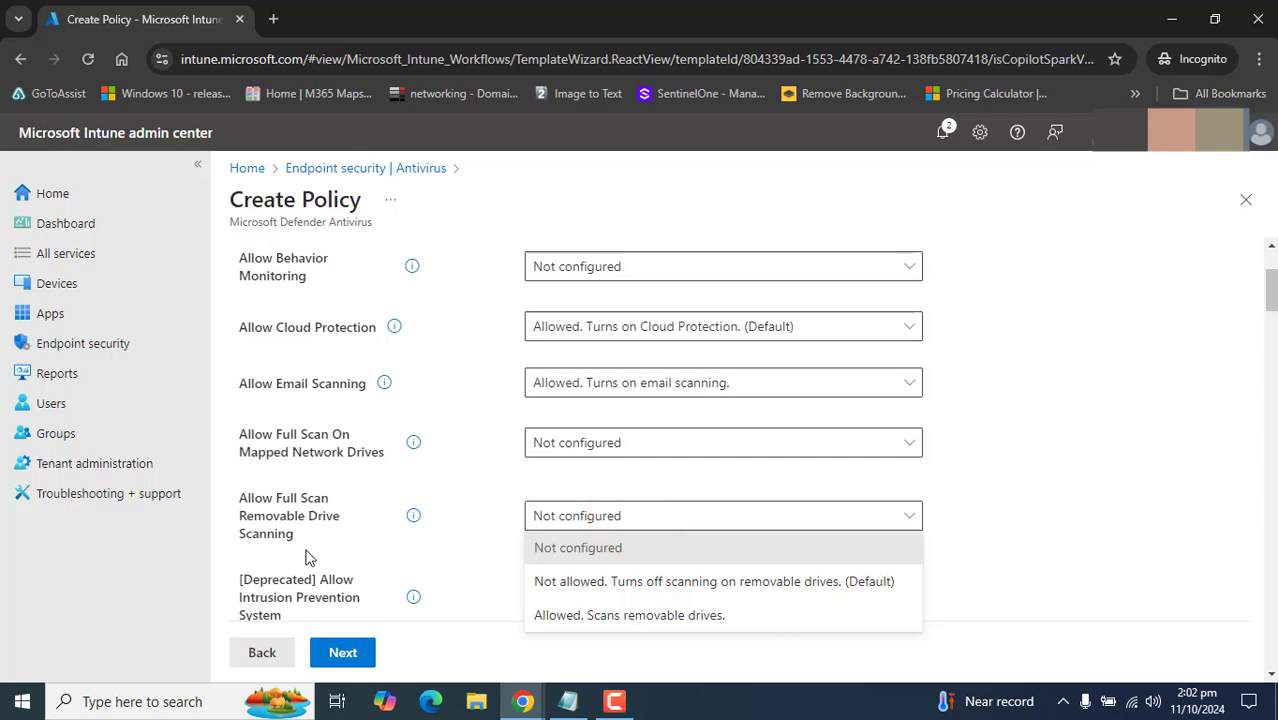
pyautogui.click(616, 617)
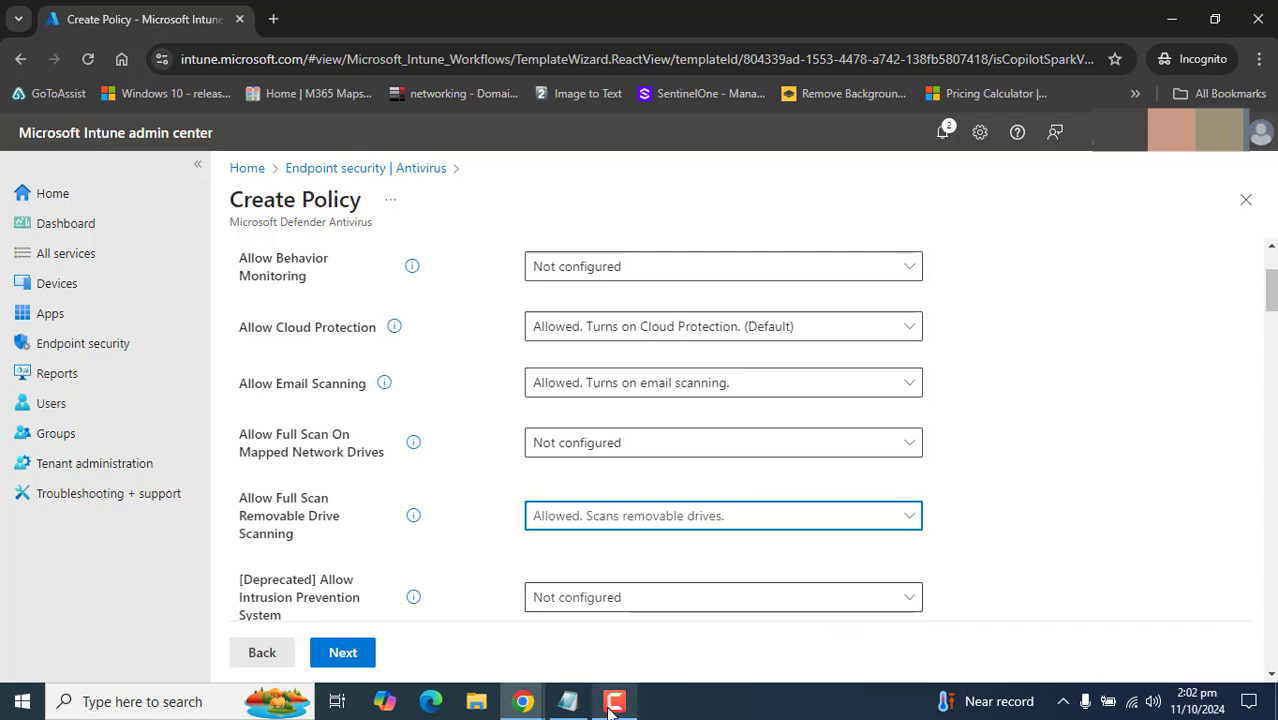
pyautogui.scroll(-1, 1272, 316)
# - Allow the intrusion prevention system and scanning of all downloaded files and attachments
pyautogui.scroll(-1, 1272, 316)
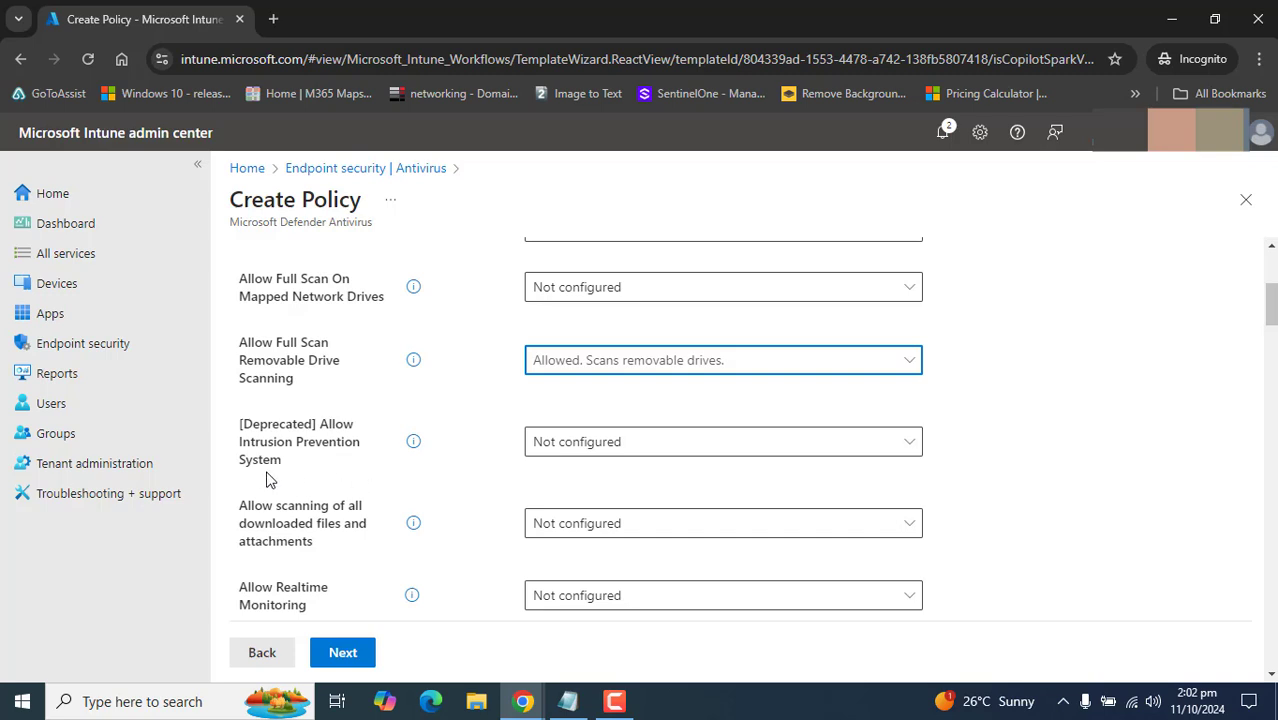
pyautogui.click(566, 452)
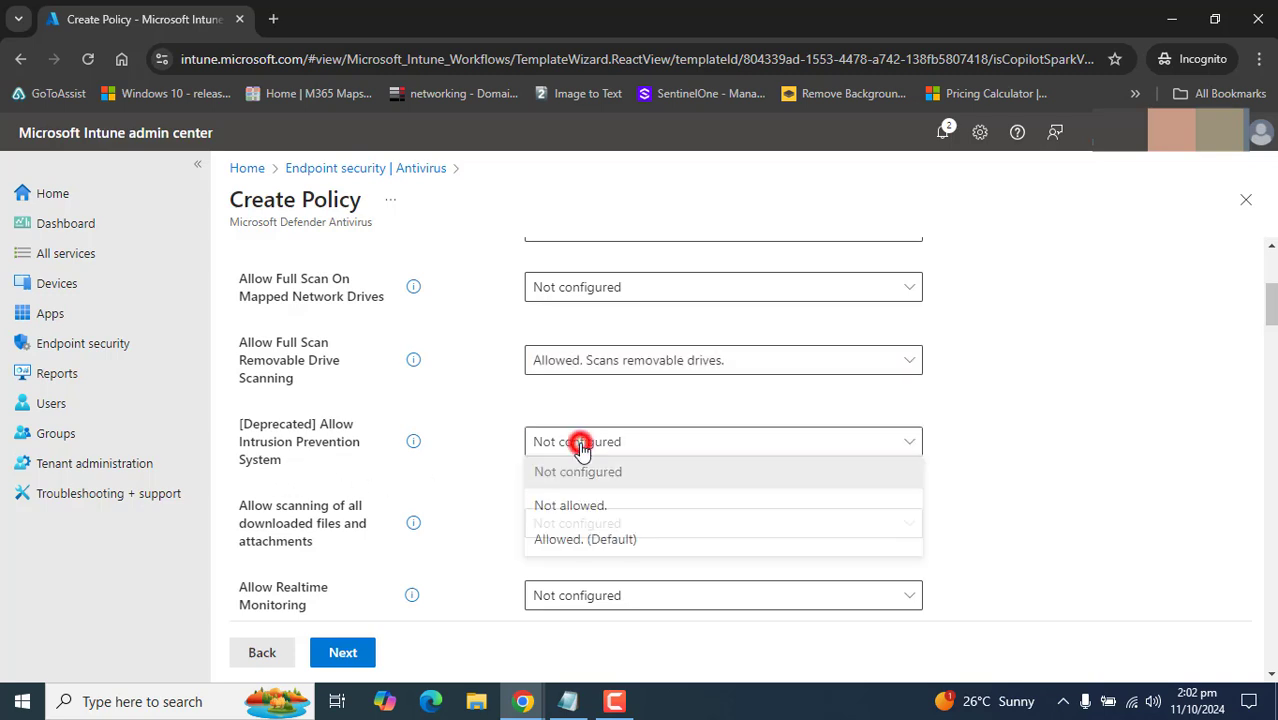
pyautogui.click(612, 558)
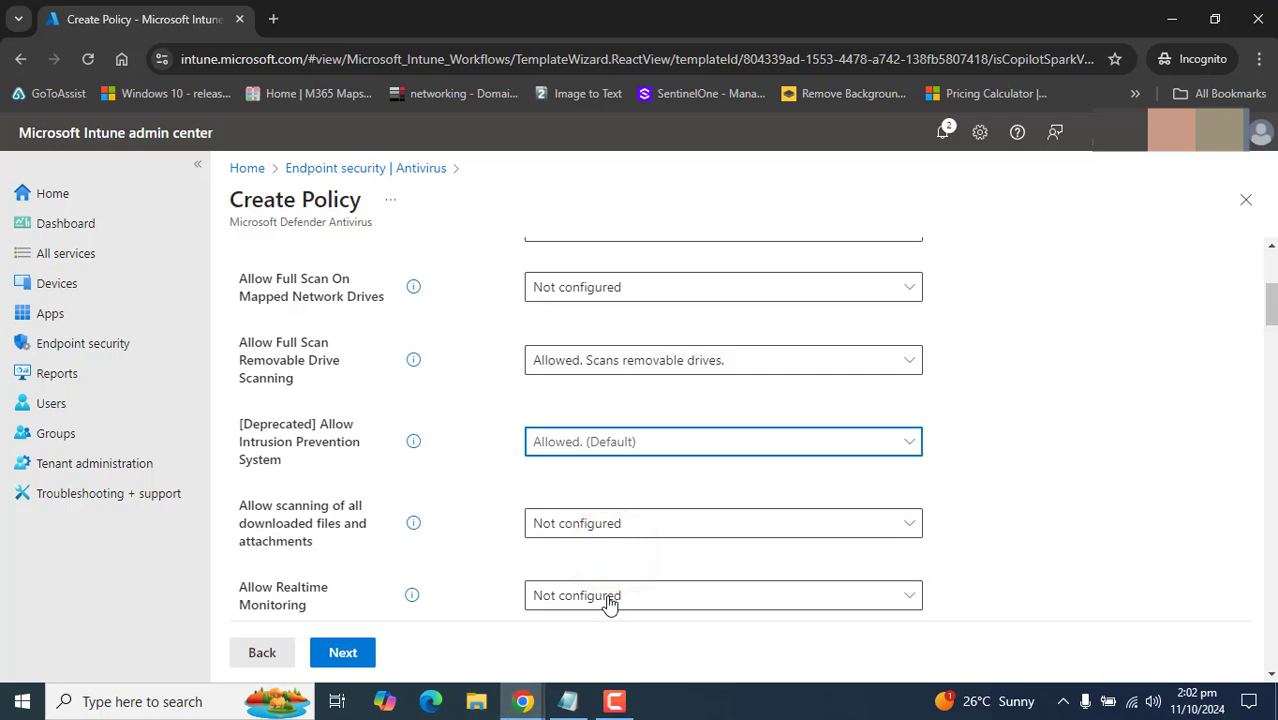
pyautogui.click(660, 523)
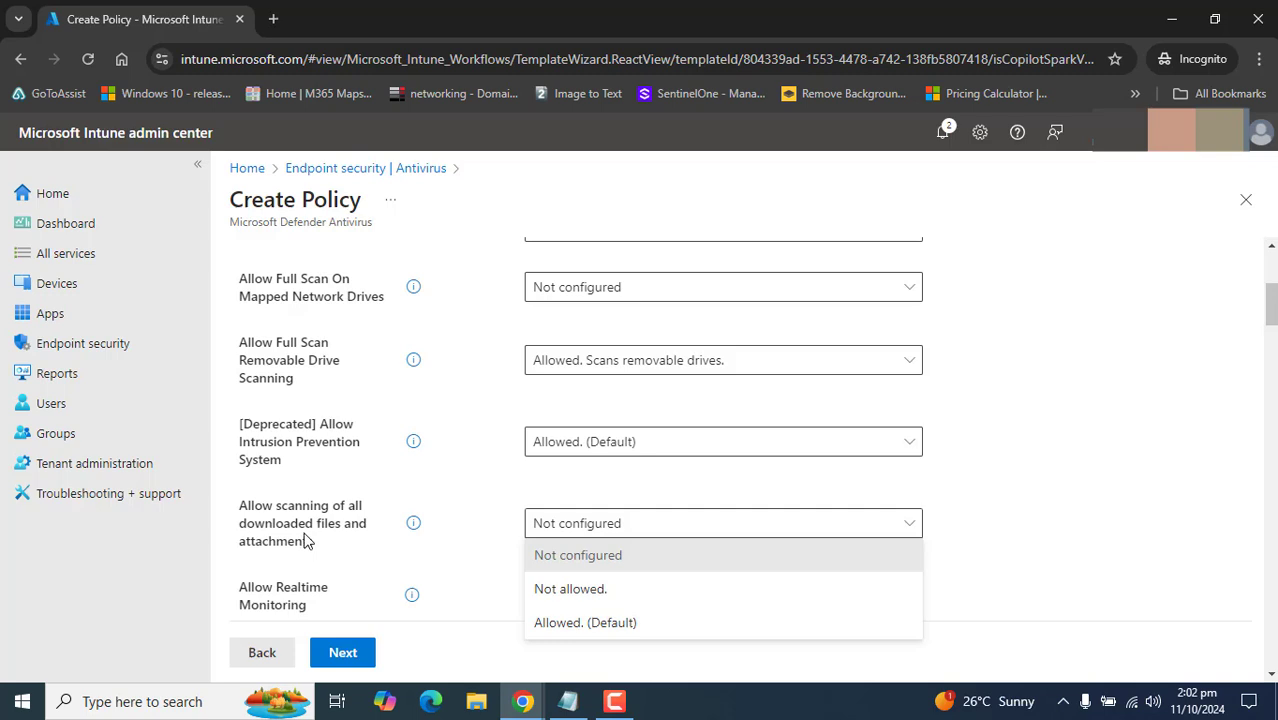
pyautogui.click(571, 622)
pyautogui.click(614, 701)
pyautogui.click(1188, 614)
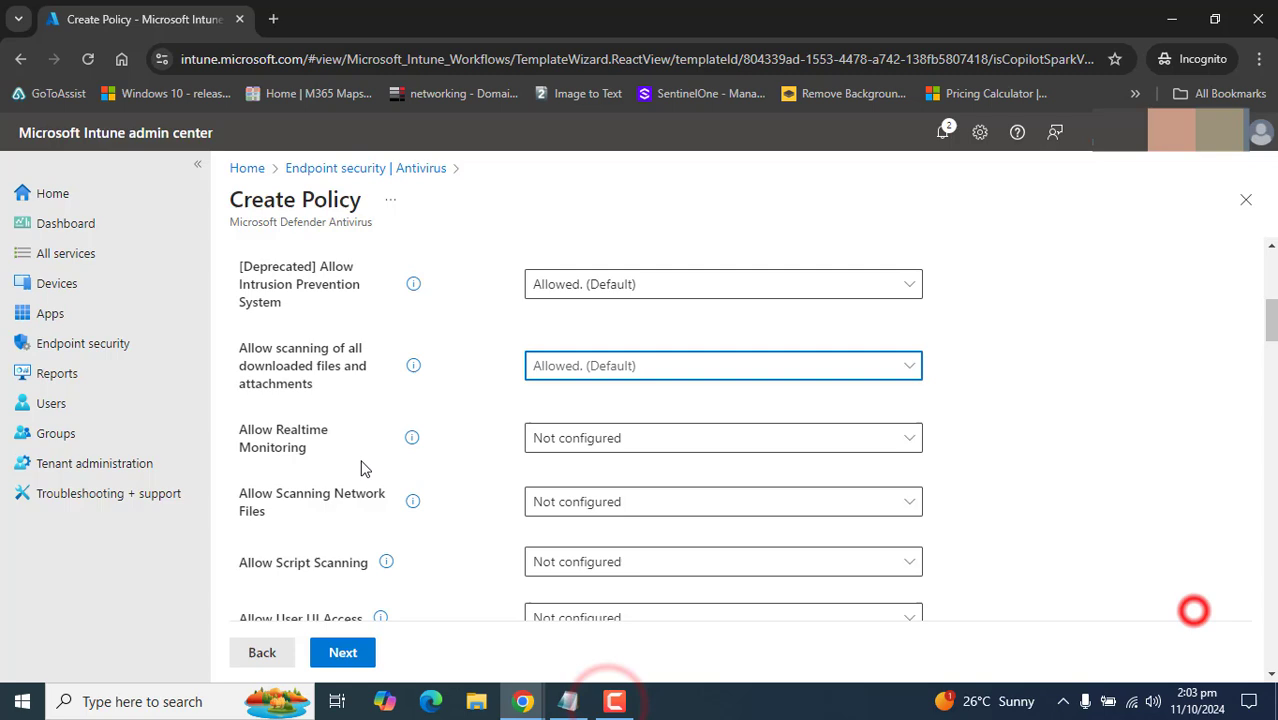
# - Turn on real-time monitoring and allow network-file and script scanning
pyautogui.moveTo(240, 430); pyautogui.dragTo(312, 458)
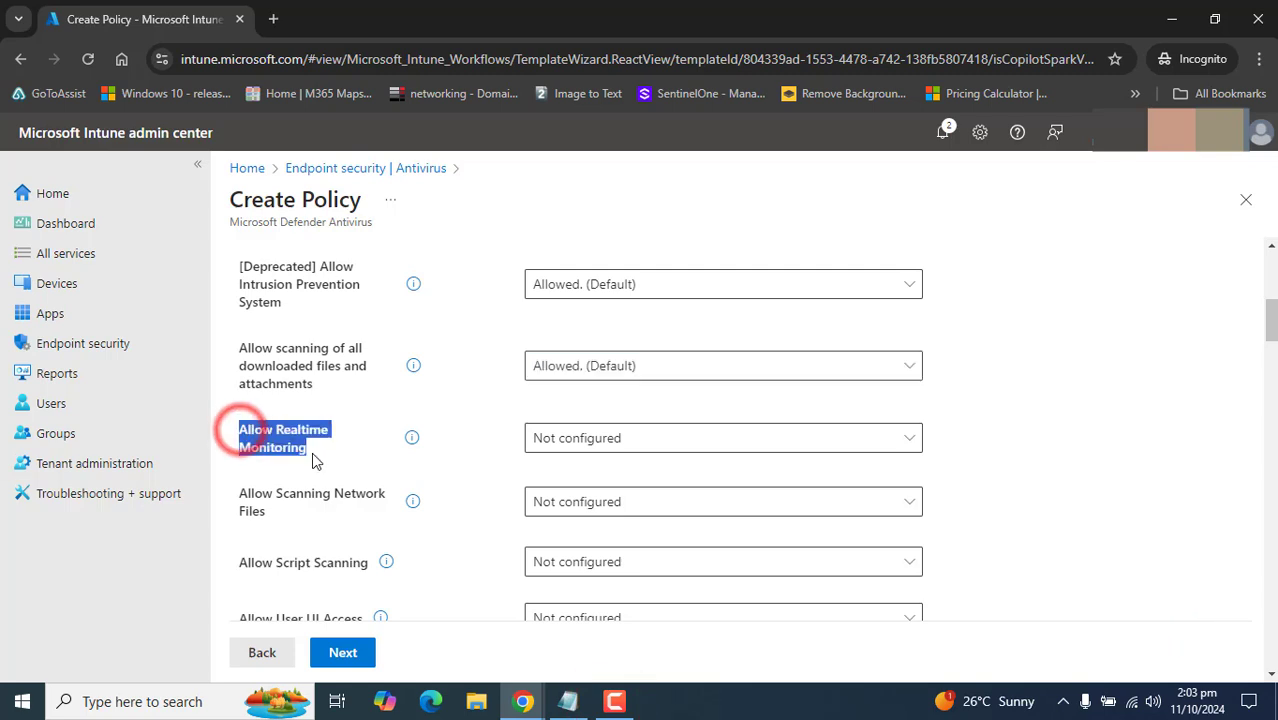
pyautogui.click(610, 440)
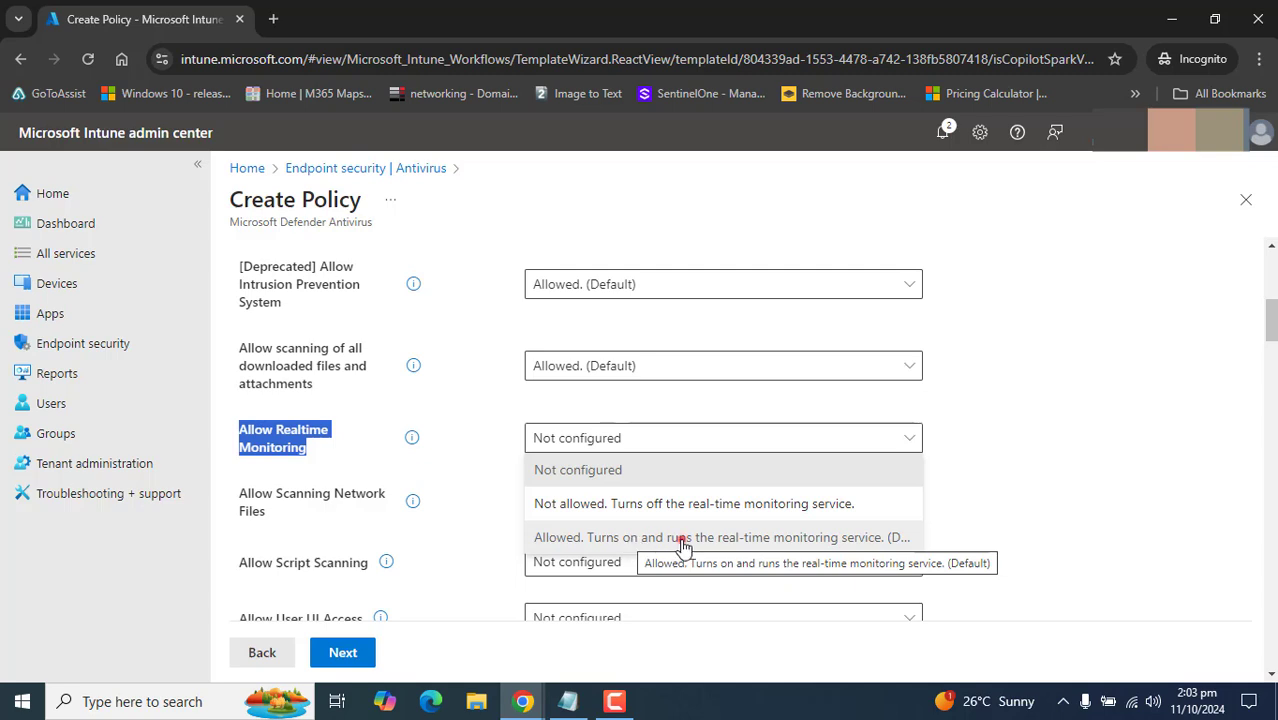
pyautogui.click(683, 545)
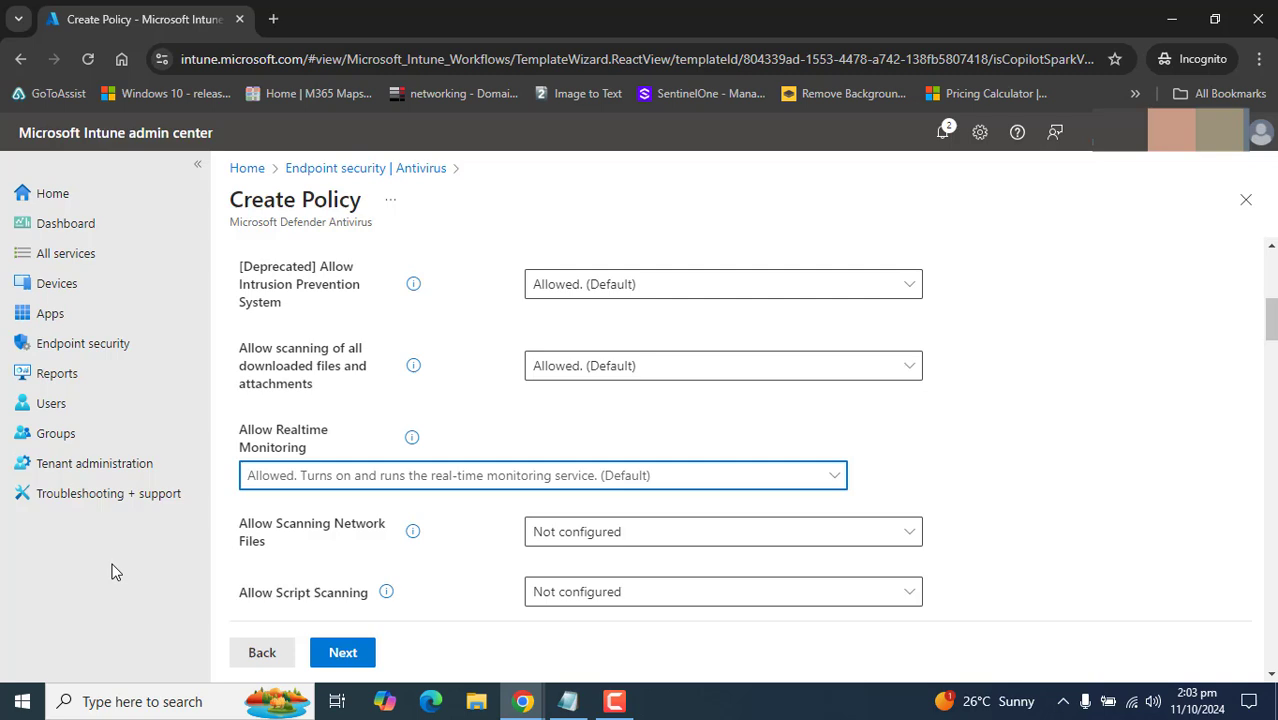
pyautogui.click(653, 540)
pyautogui.click(601, 625)
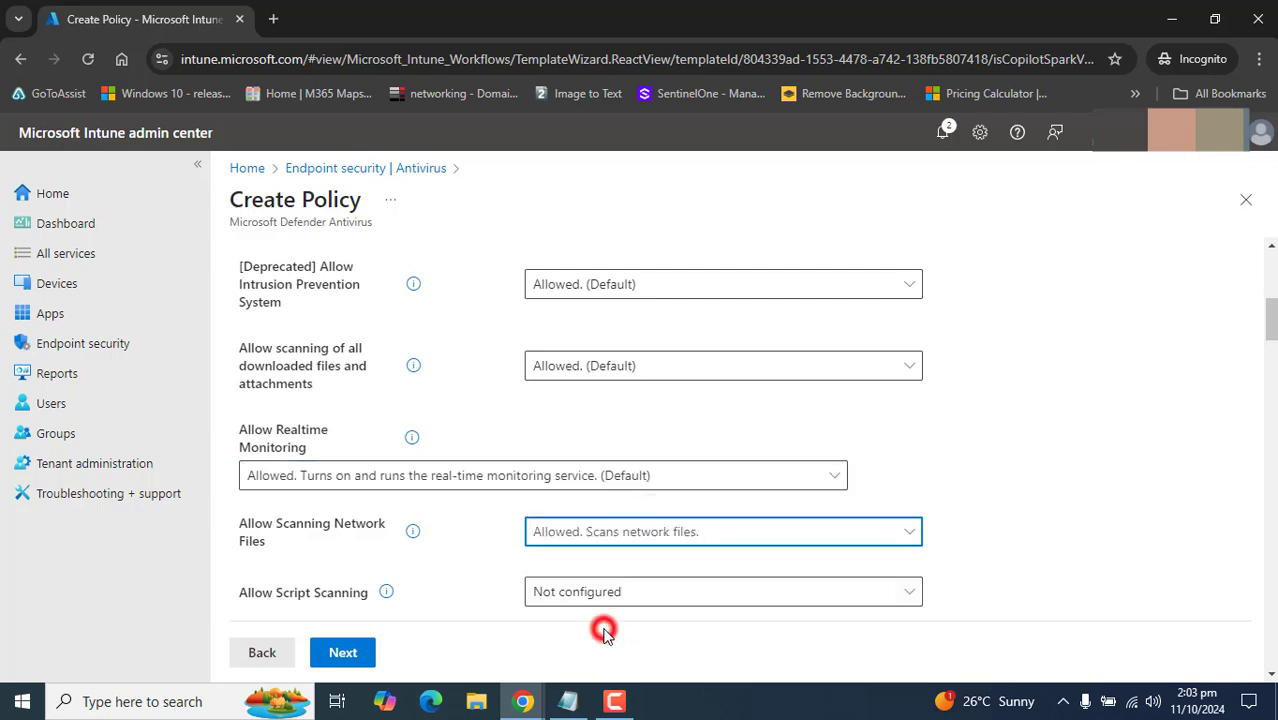
pyautogui.click(636, 601)
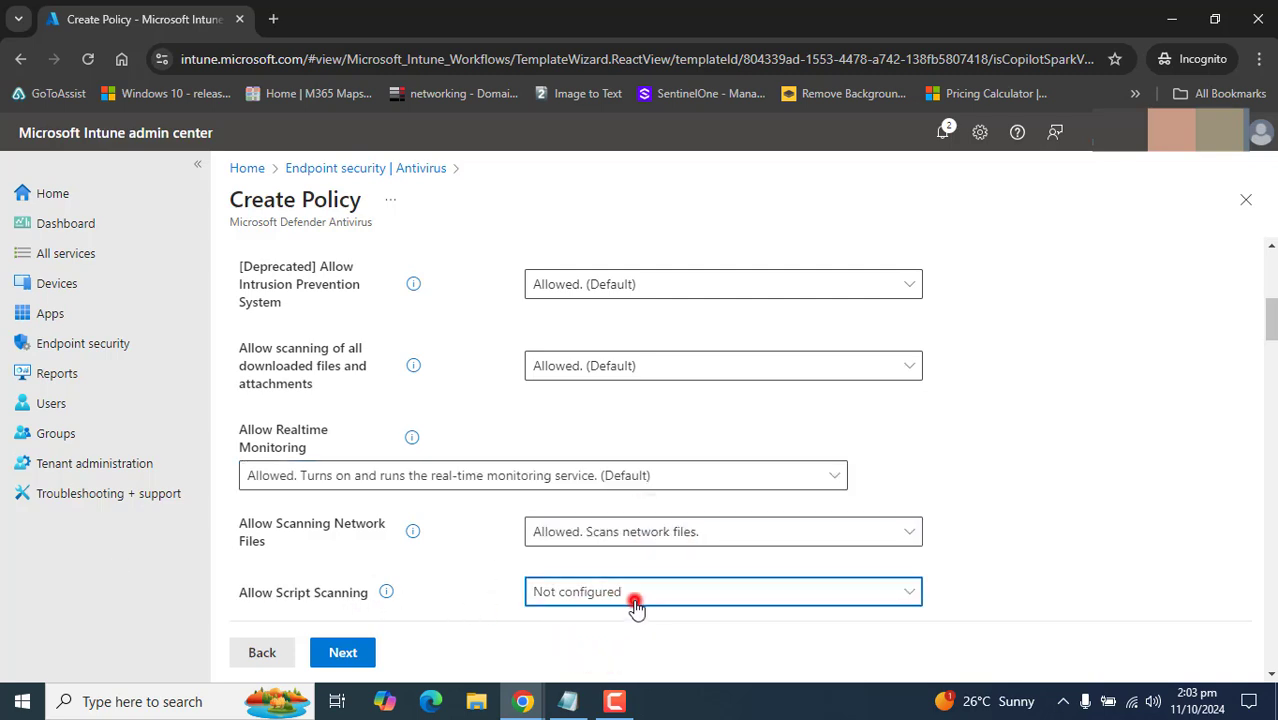
pyautogui.click(566, 560)
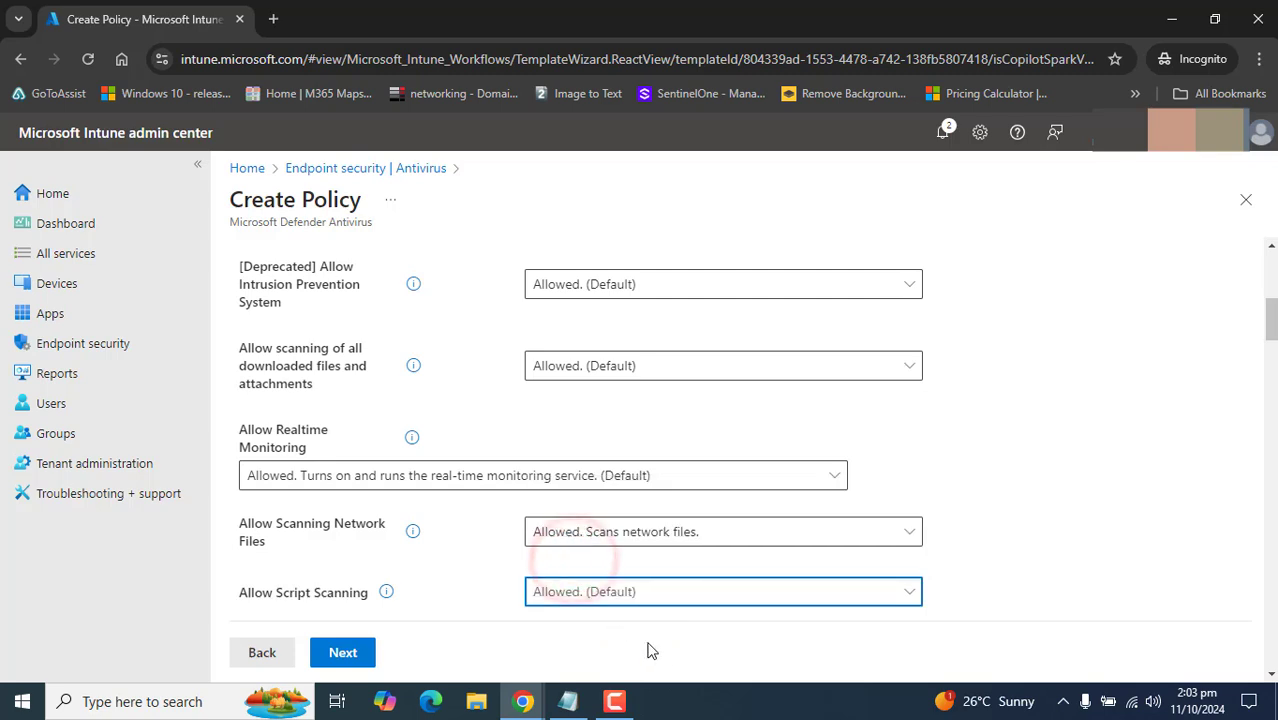
pyautogui.click(615, 701)
pyautogui.hotkey('alt', 'Tab')
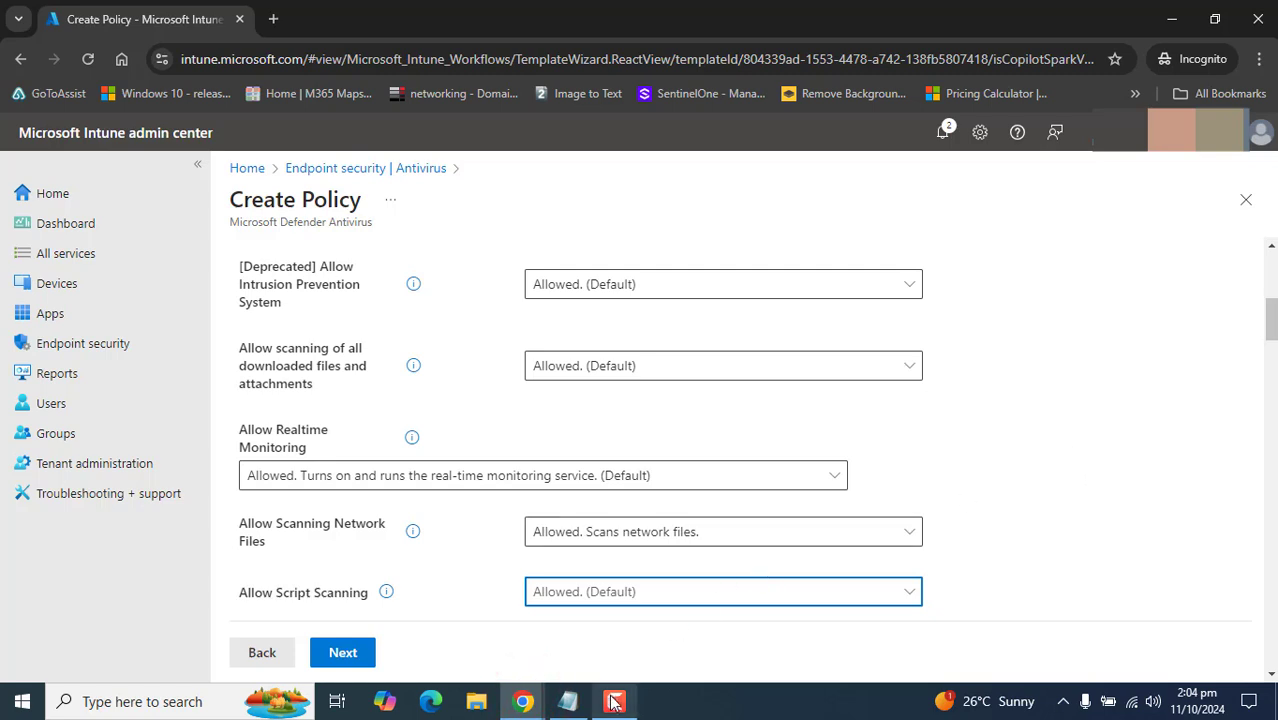
pyautogui.moveTo(1270, 320); pyautogui.dragTo(1272, 472)
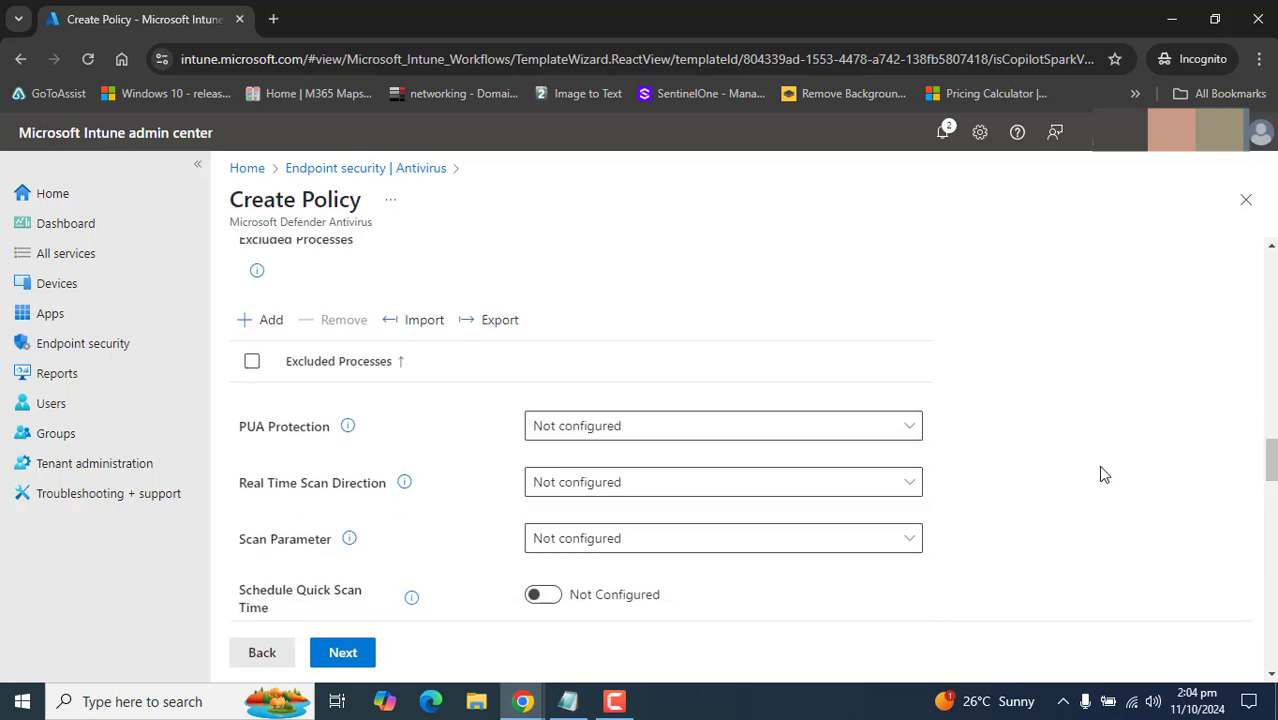
# - Set PUA Protection to 'PUA Protection on' and Real Time Scan Direction to 'Monitor all files (bi-directional)'
pyautogui.moveTo(240, 432); pyautogui.dragTo(322, 444)
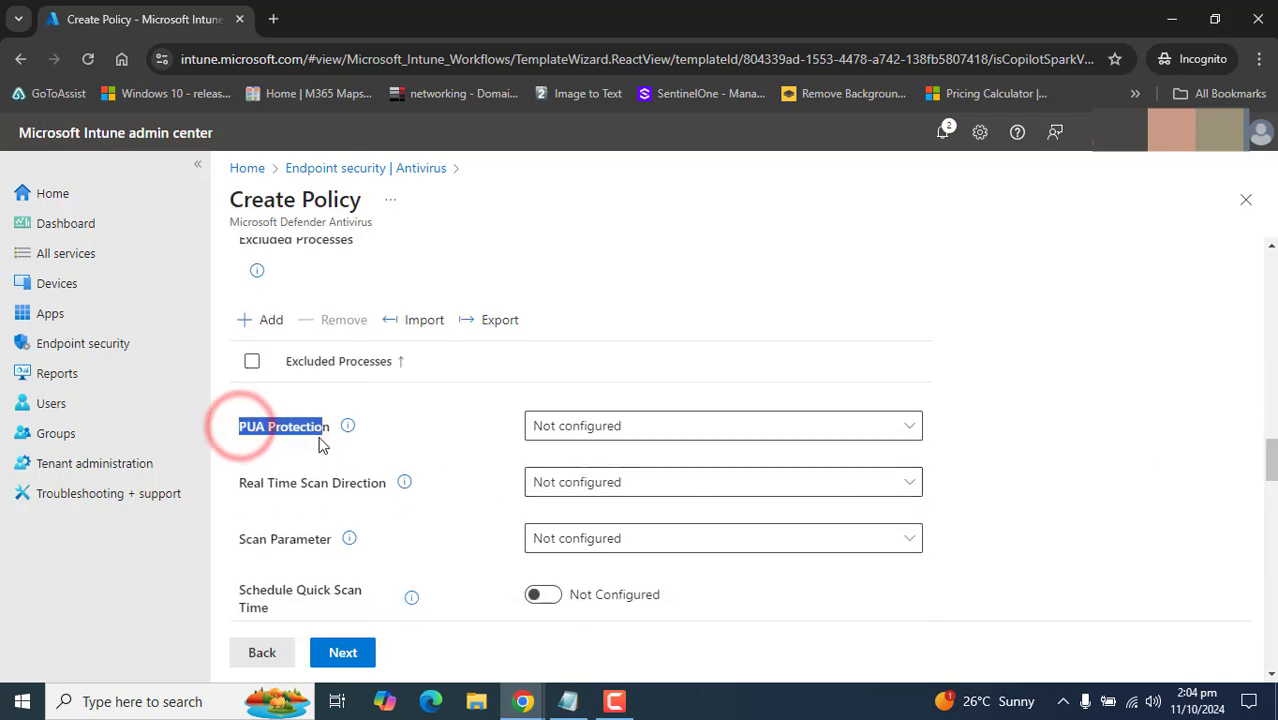
pyautogui.moveTo(350, 430)
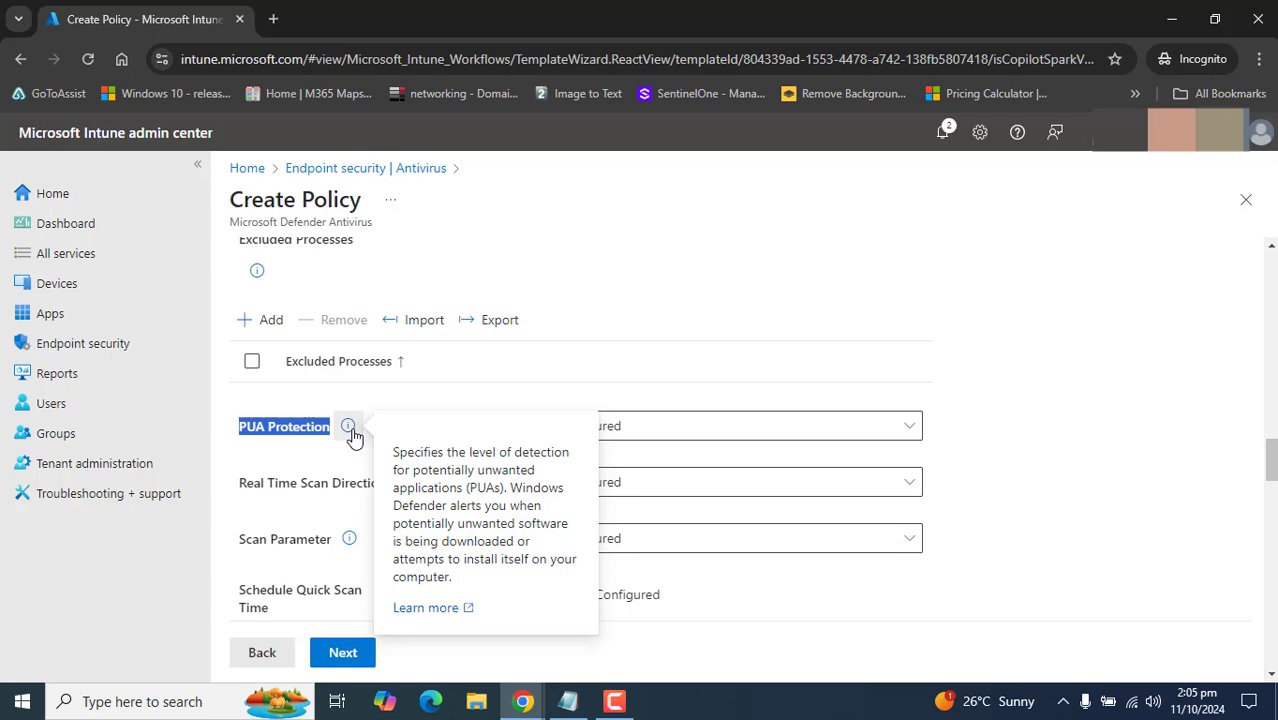
pyautogui.click(646, 427)
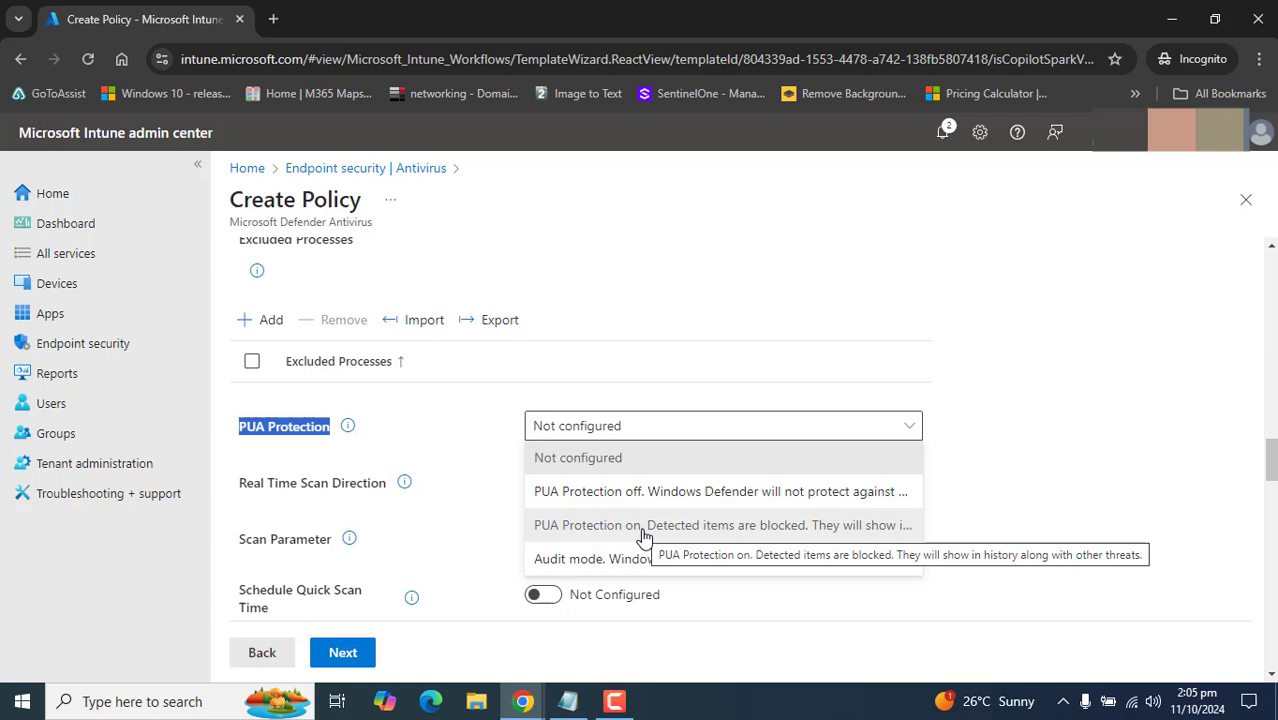
pyautogui.click(643, 532)
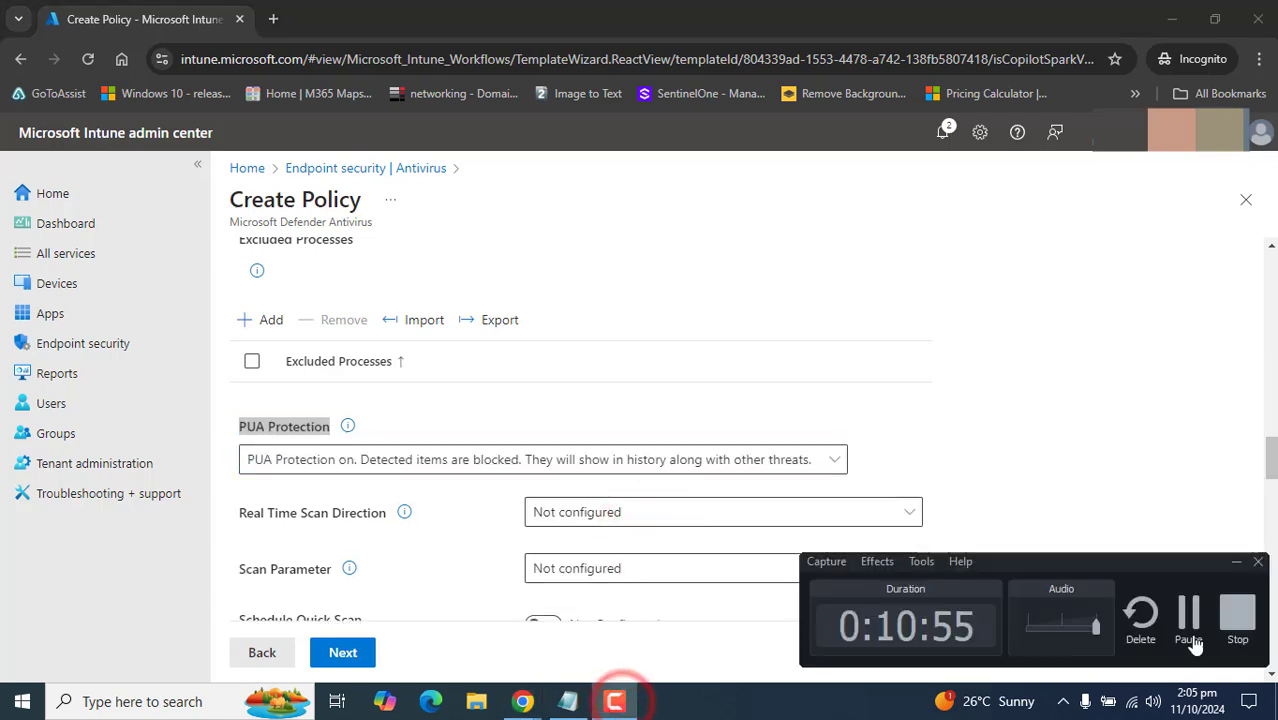
pyautogui.click(617, 515)
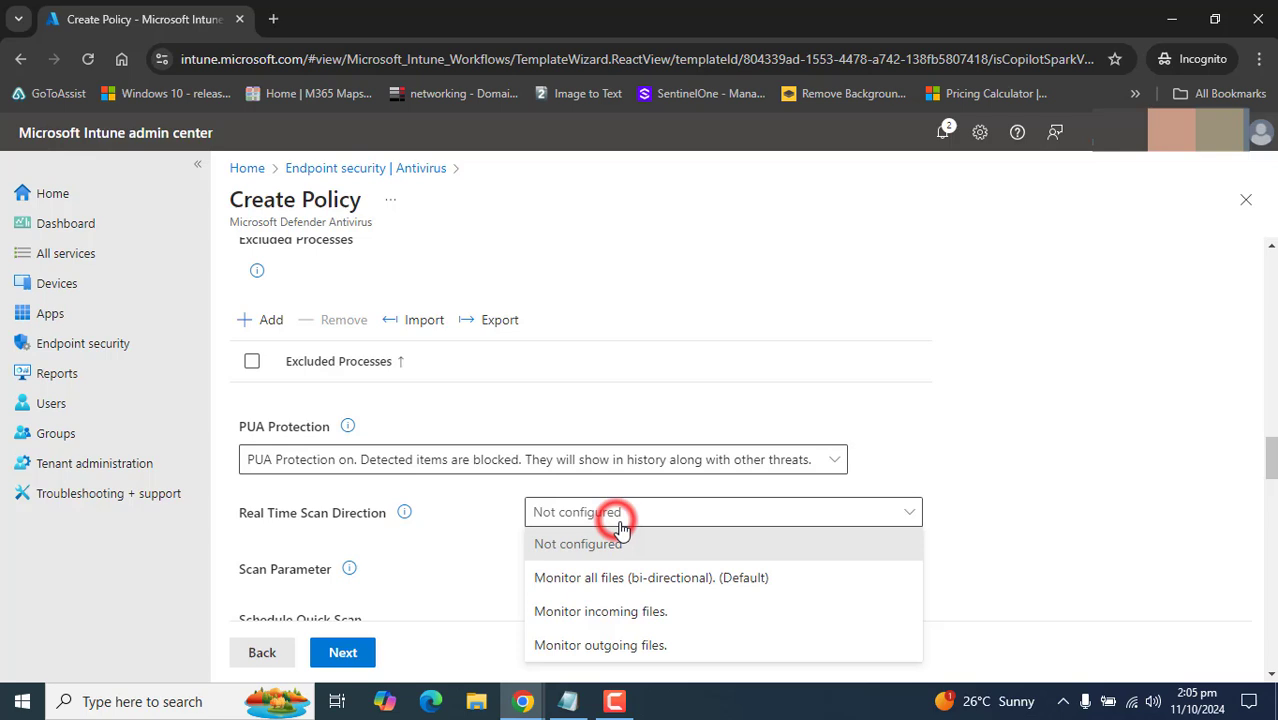
pyautogui.click(667, 589)
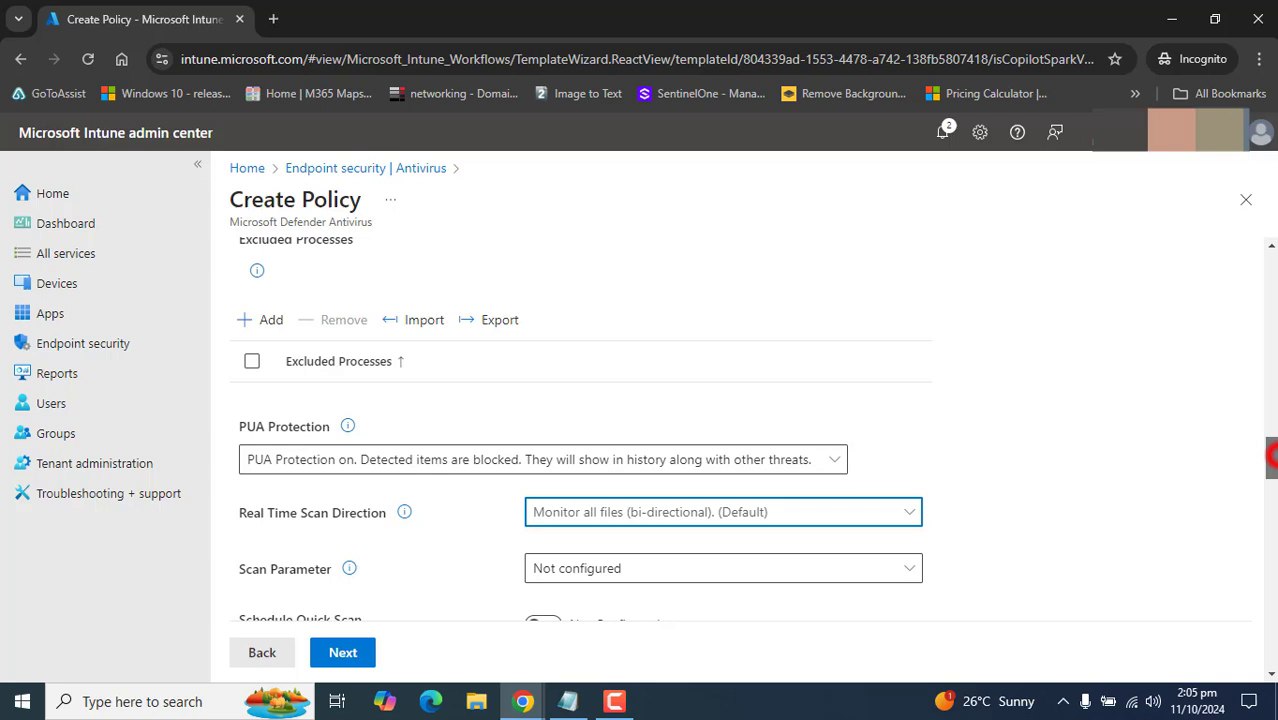
# - Read the Allow On Access Protection tooltip and set it to 'Allowed. (Default)'
pyautogui.moveTo(1272, 456); pyautogui.dragTo(1272, 542)
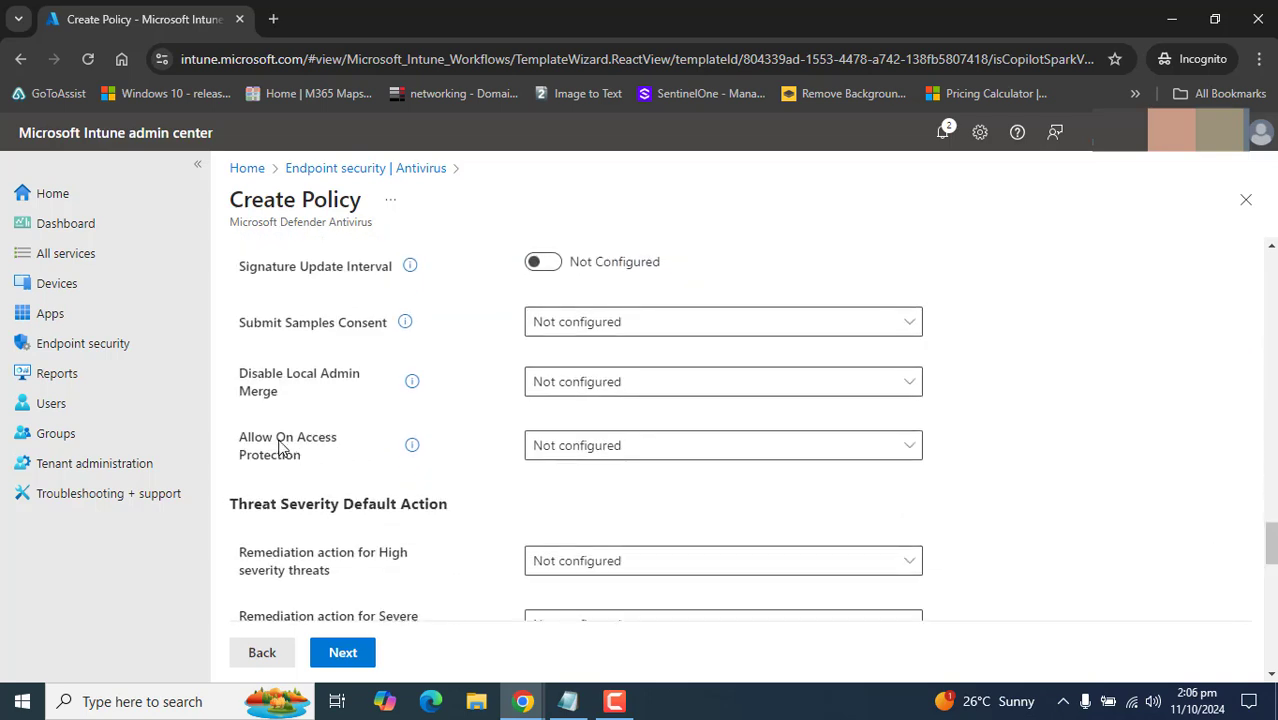
pyautogui.moveTo(240, 443); pyautogui.dragTo(305, 465)
pyautogui.click(412, 445)
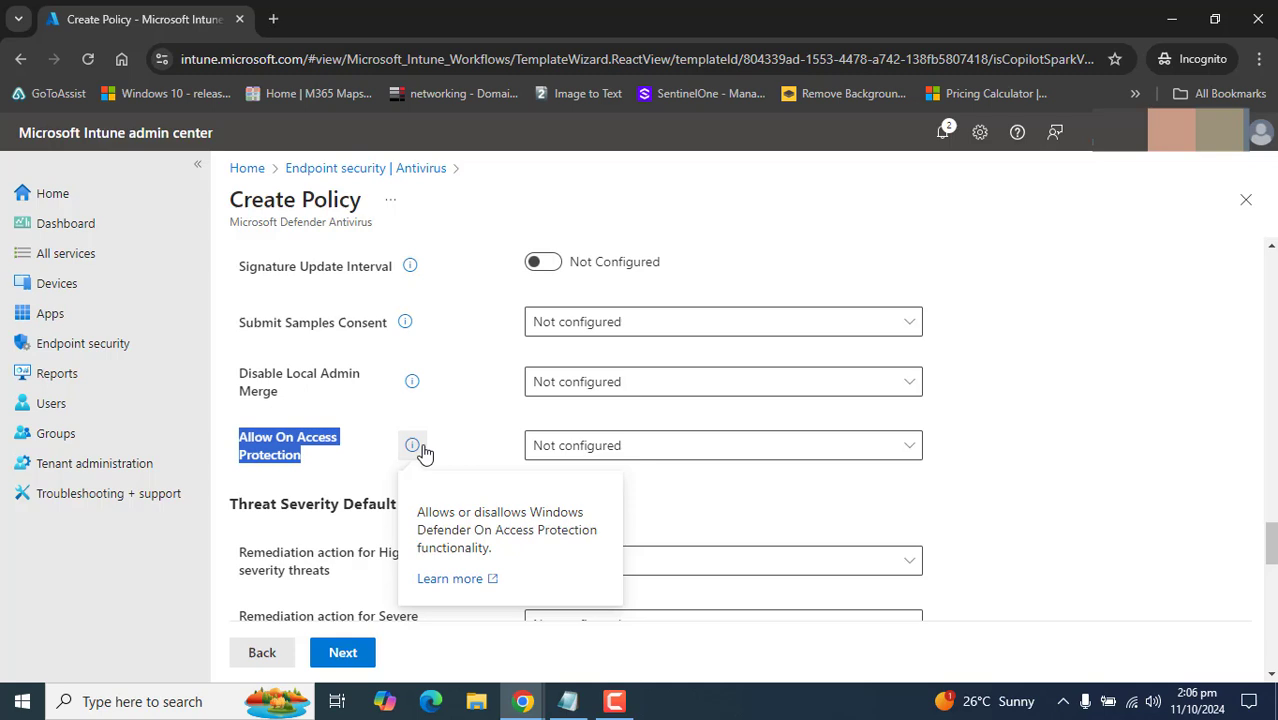
pyautogui.click(806, 446)
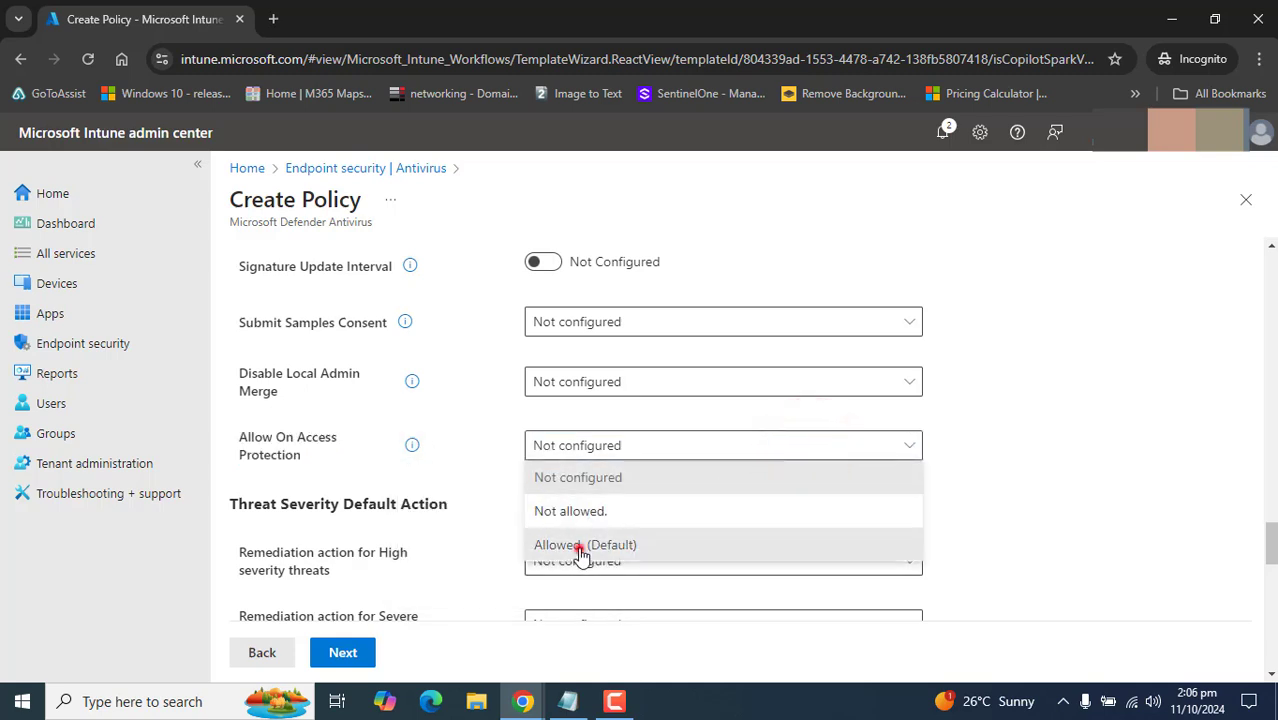
pyautogui.click(580, 545)
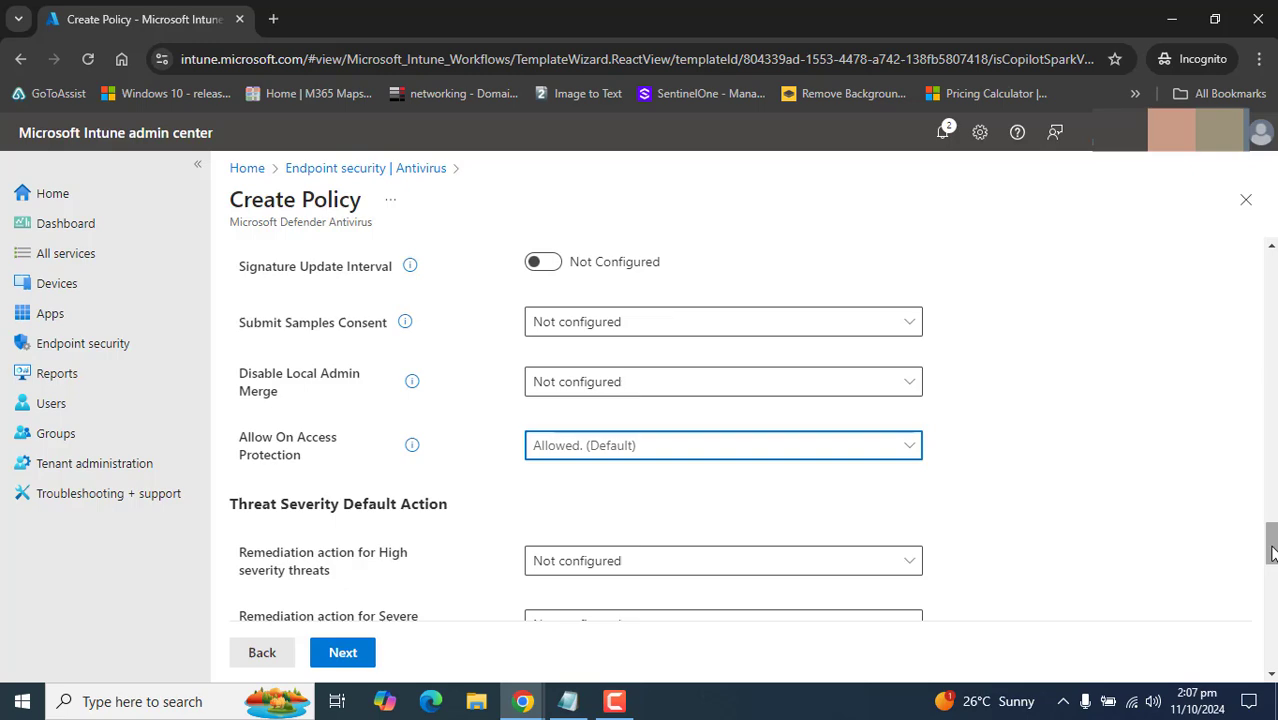
pyautogui.moveTo(1272, 552); pyautogui.dragTo(1270, 318)
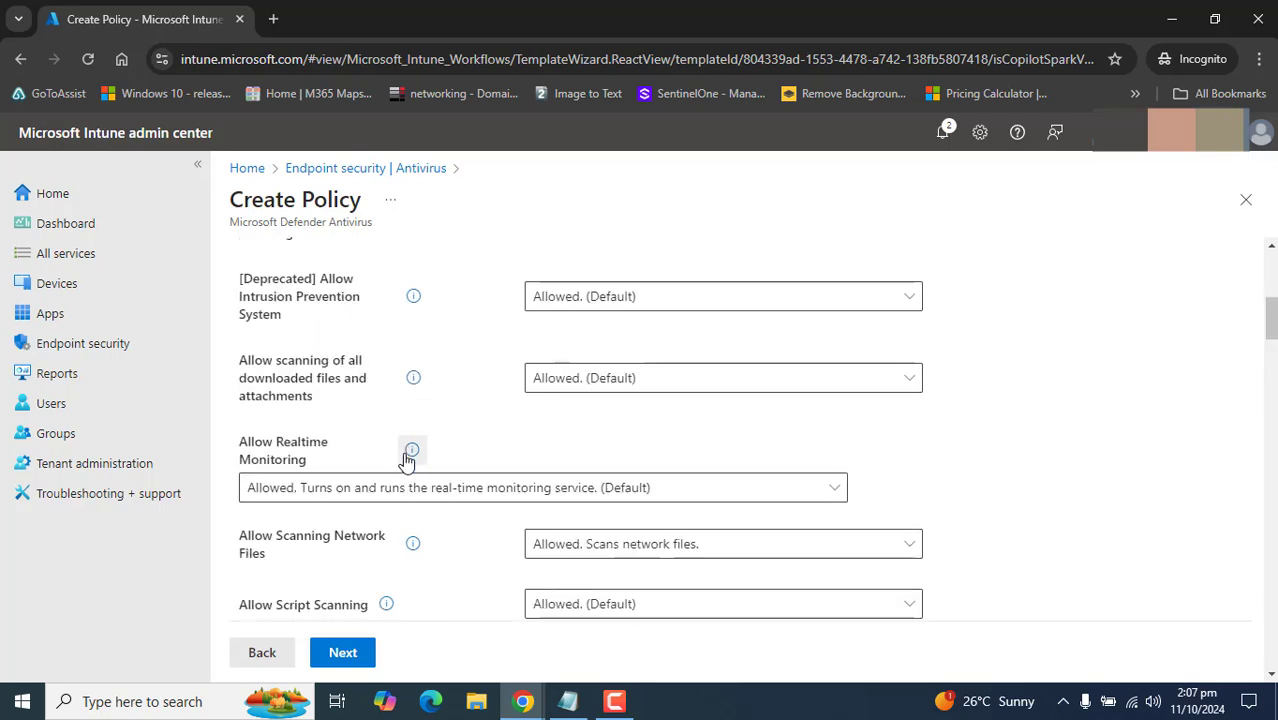
pyautogui.click(344, 653)
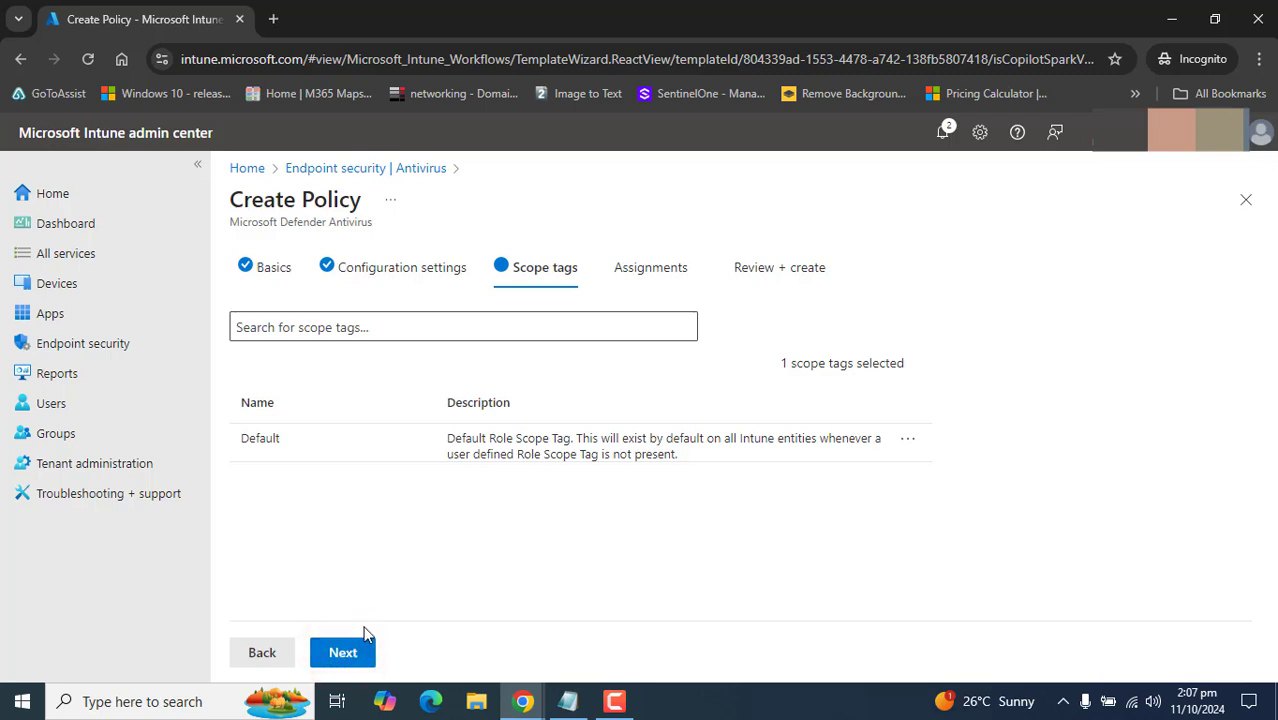
pyautogui.doubleClick(252, 442)
pyautogui.click(431, 522)
pyautogui.click(908, 440)
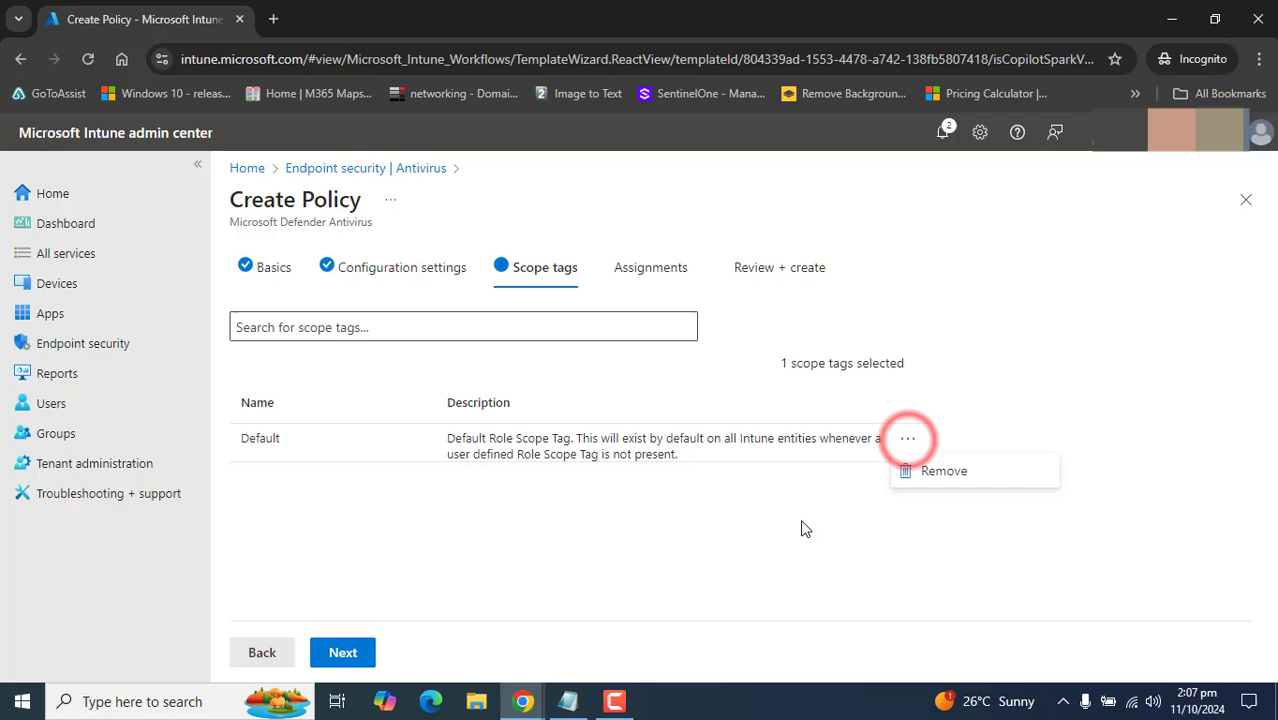
pyautogui.click(775, 542)
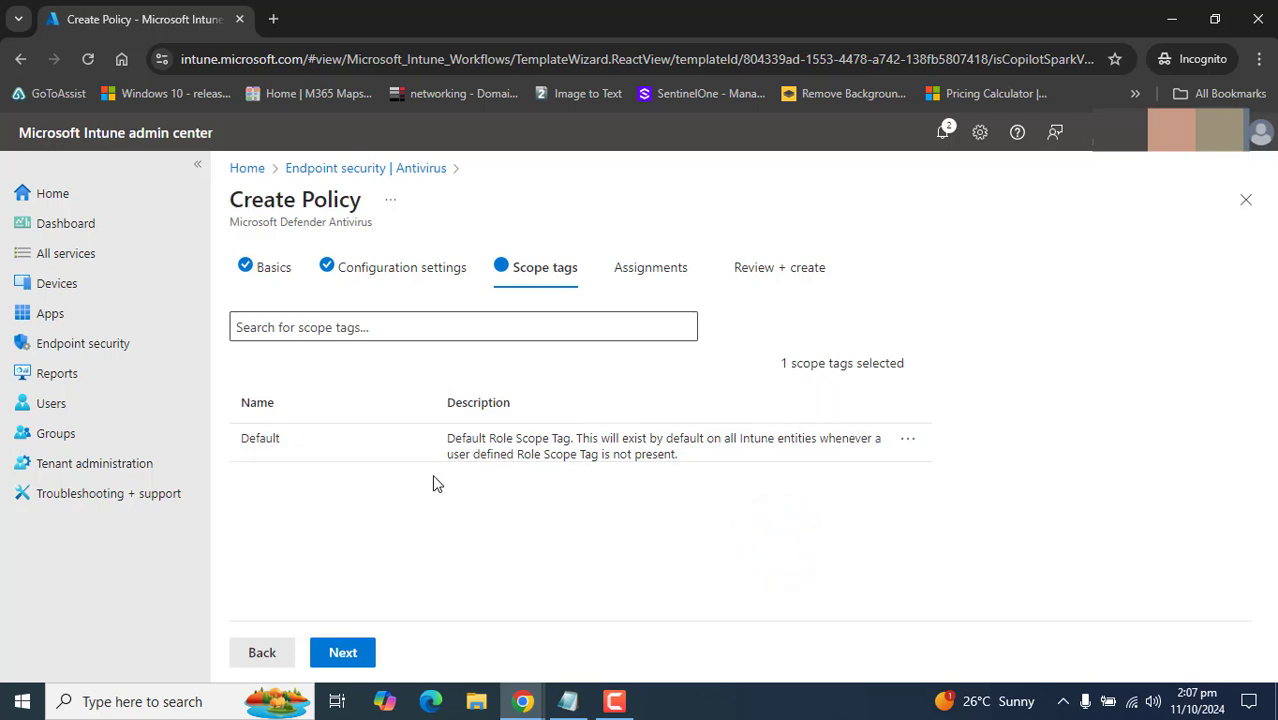
# - Find 'test' on Assignments and include Test Windows Client, noting its 0 devices
pyautogui.click(339, 654)
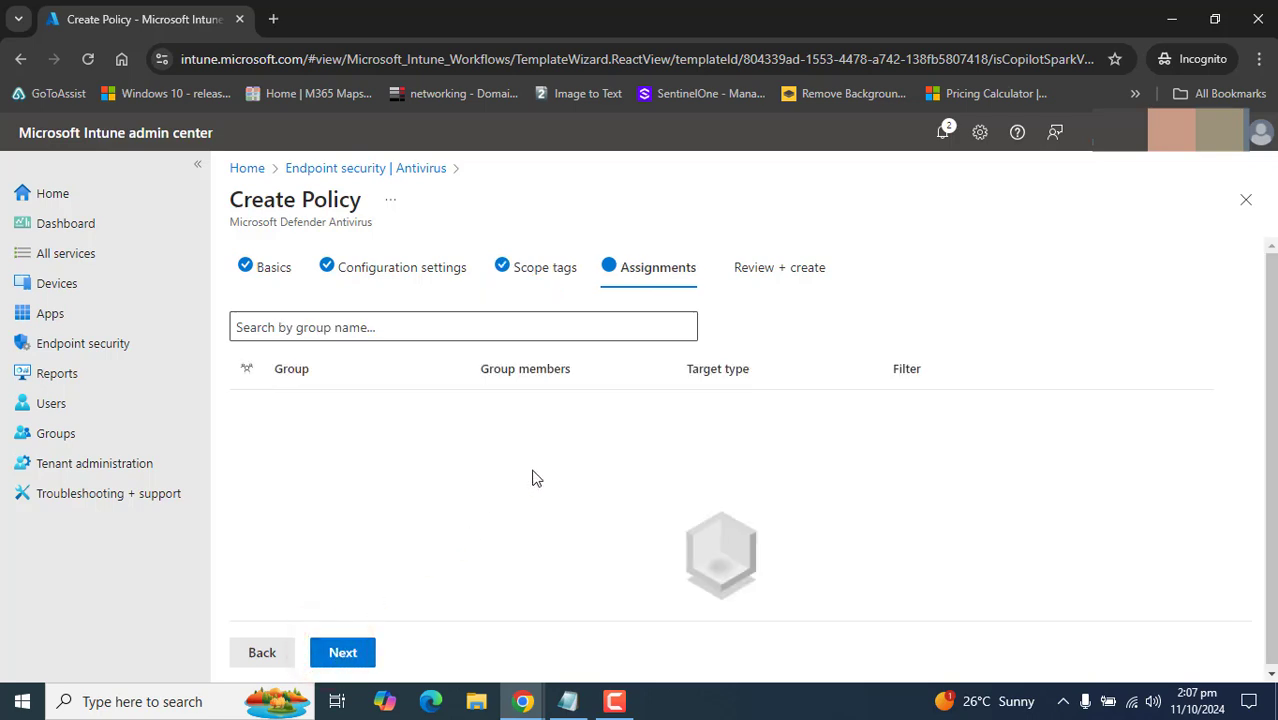
pyautogui.moveTo(1263, 363); pyautogui.dragTo(1266, 366)
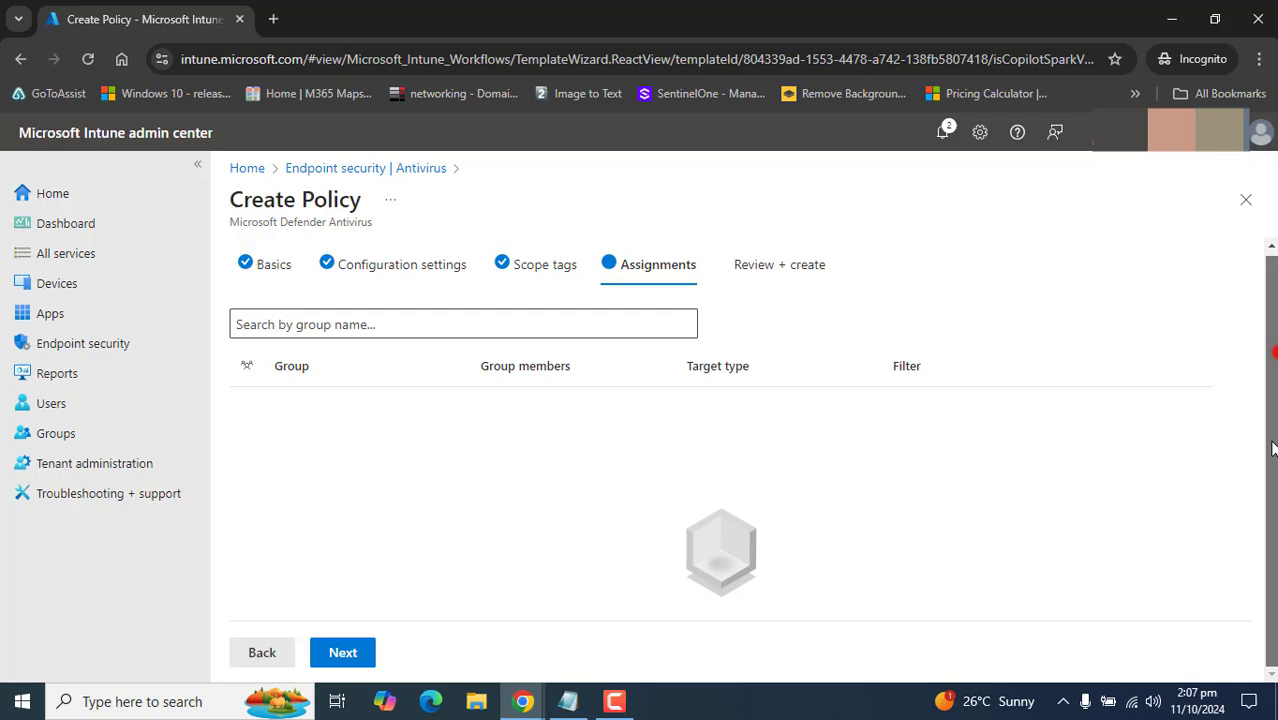
pyautogui.click(311, 322)
pyautogui.write('test')
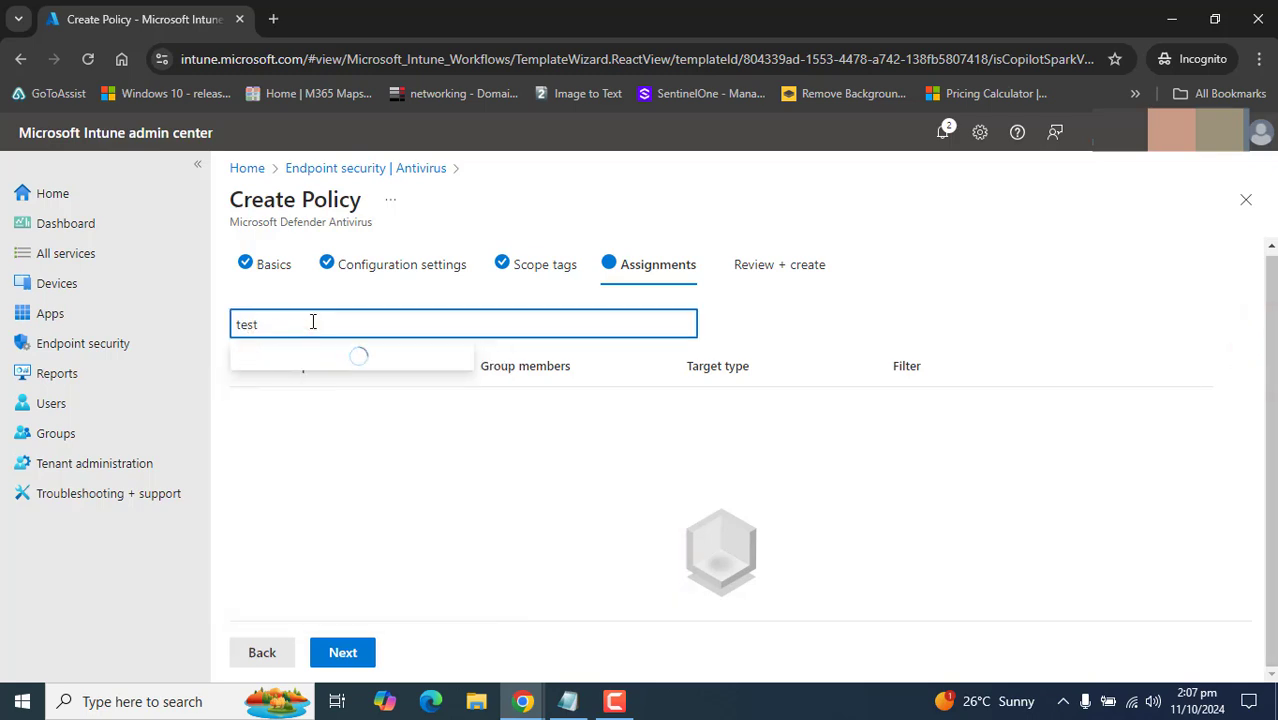
pyautogui.click(335, 433)
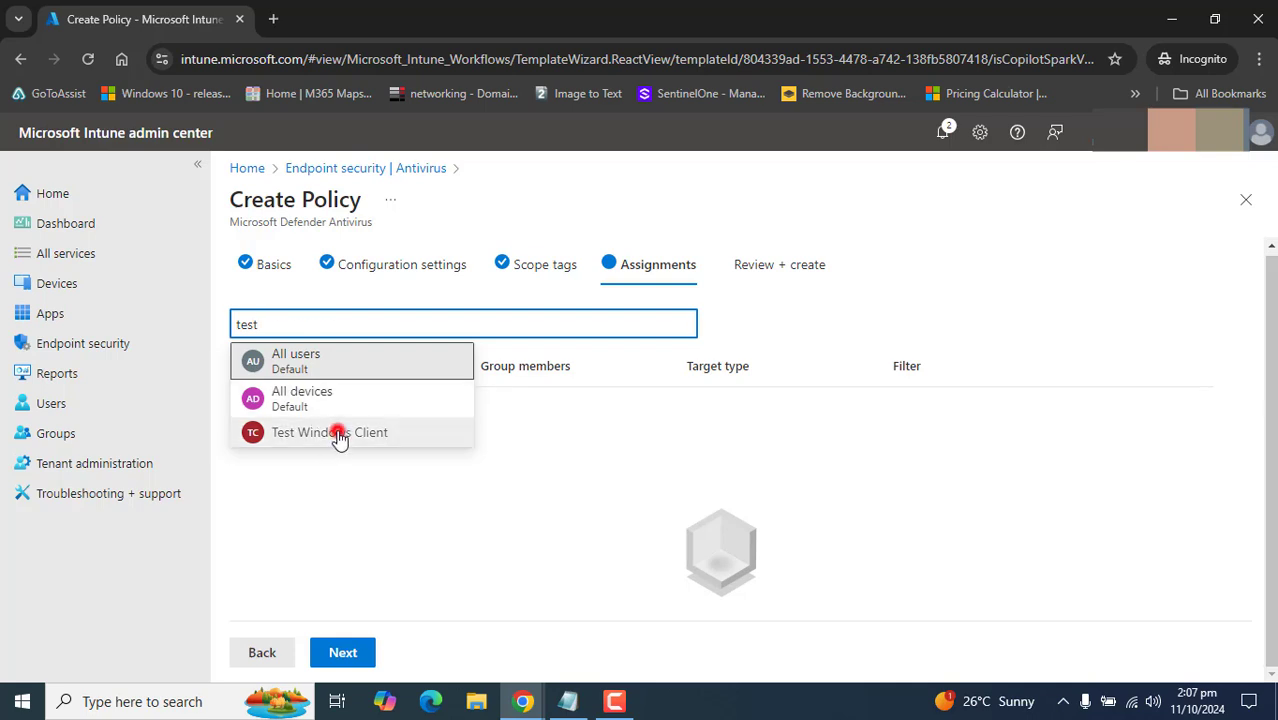
pyautogui.moveTo(465, 402); pyautogui.dragTo(530, 403)
pyautogui.click(525, 466)
pyautogui.click(652, 553)
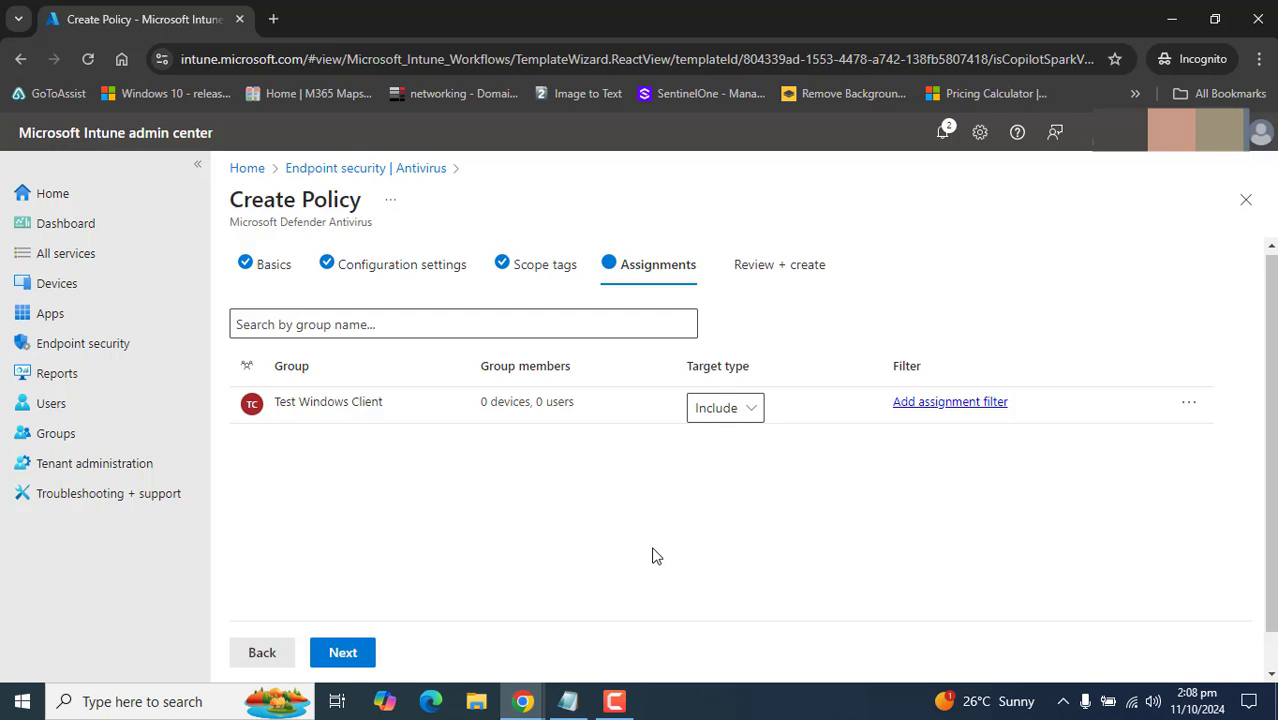
# - In a new tab, open the Test Windows Client group and view its currently empty Members list
pyautogui.click(614, 701)
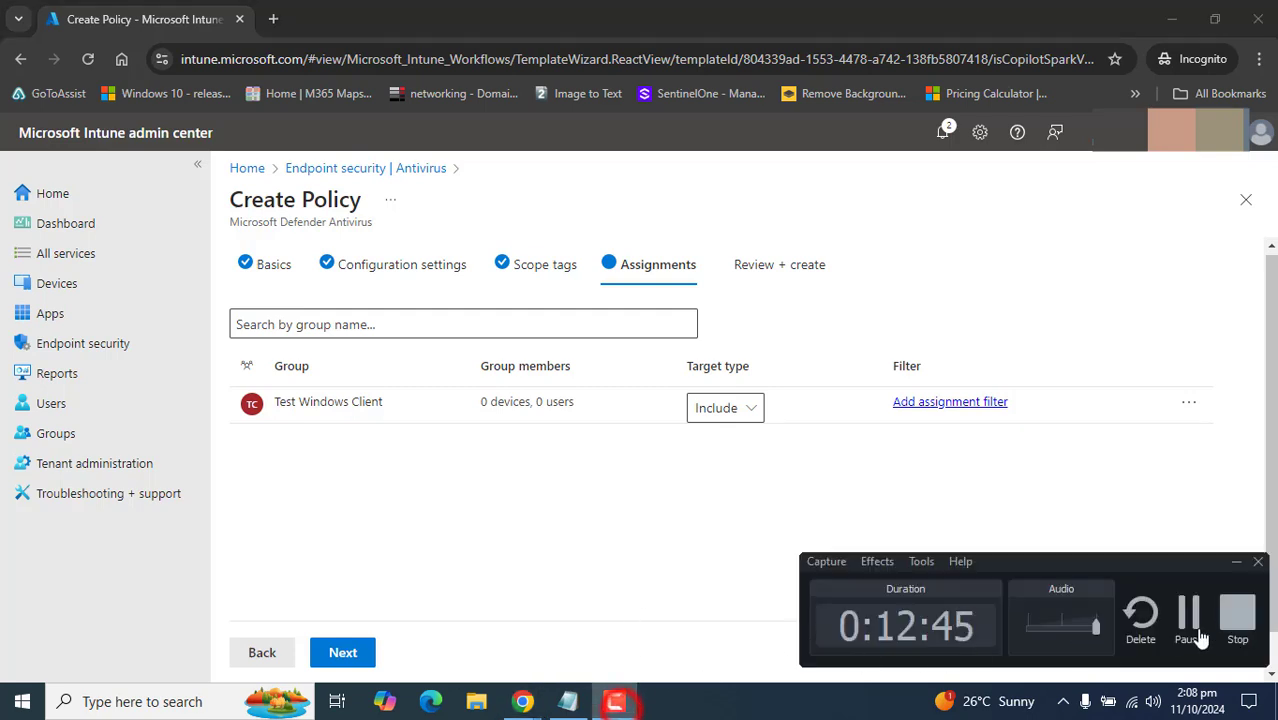
pyautogui.click(1199, 628)
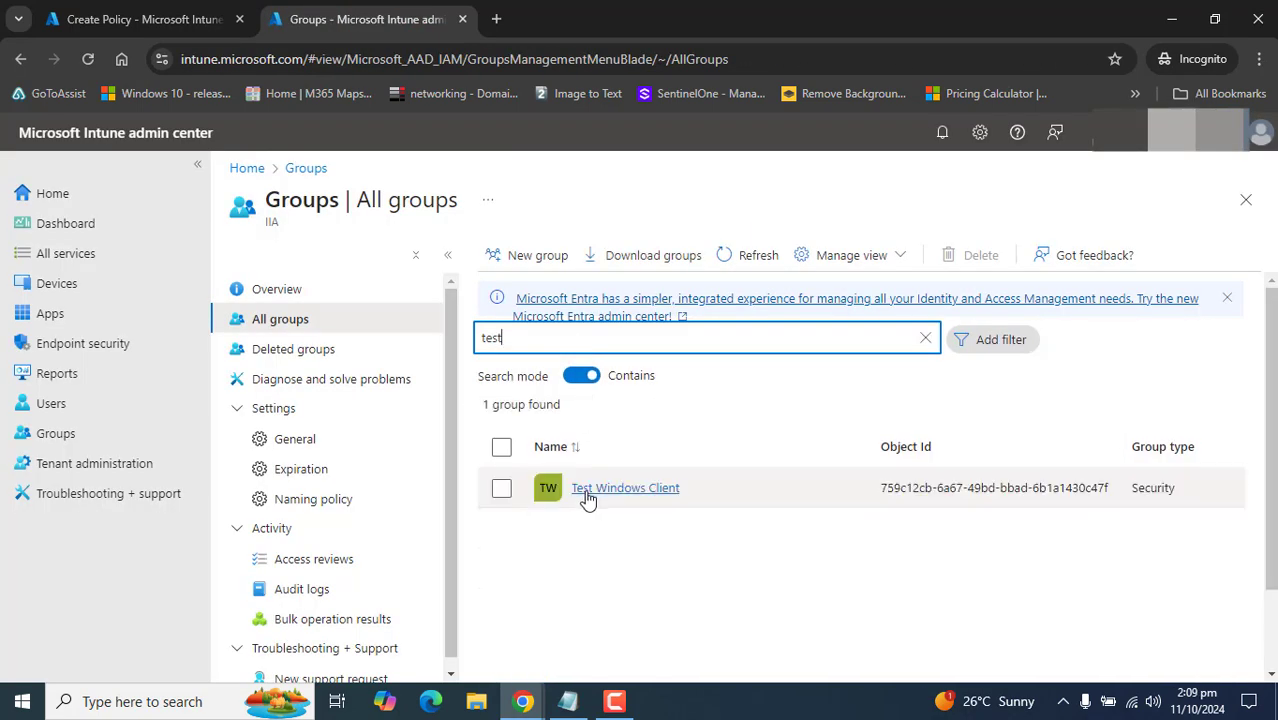
pyautogui.click(584, 490)
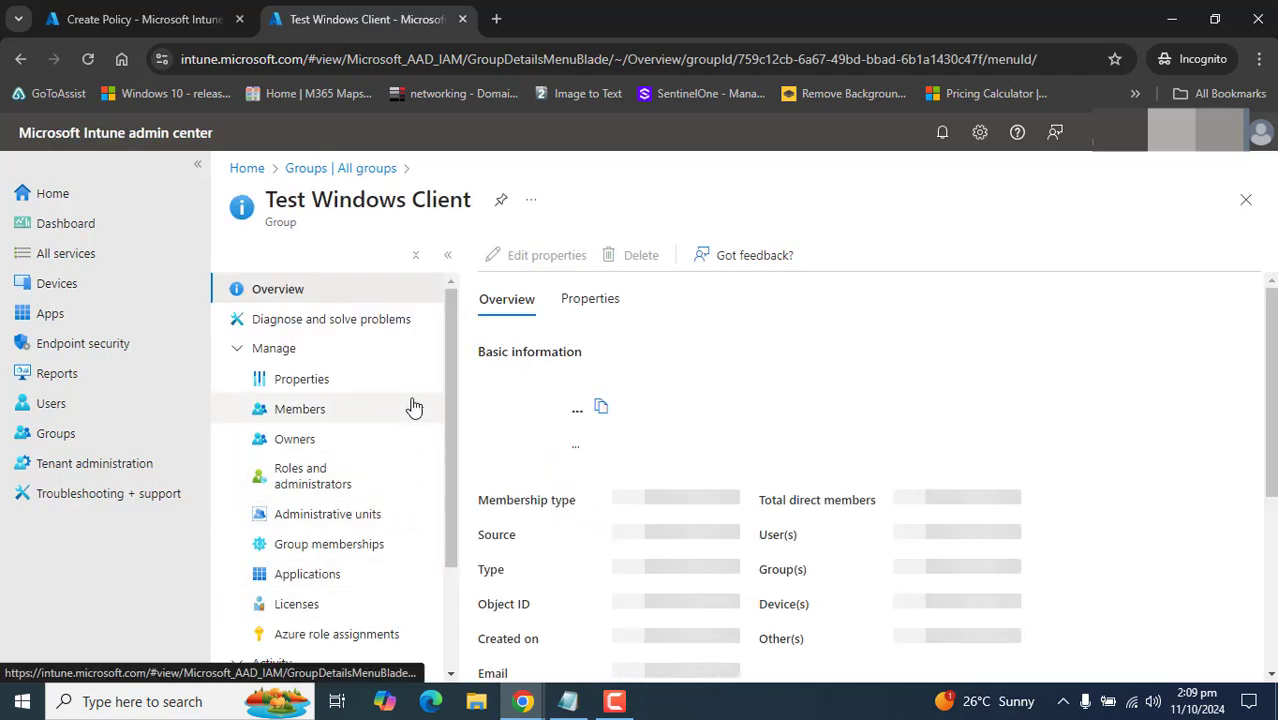
pyautogui.moveTo(450, 420); pyautogui.dragTo(444, 525)
pyautogui.scroll(2, 425, 520)
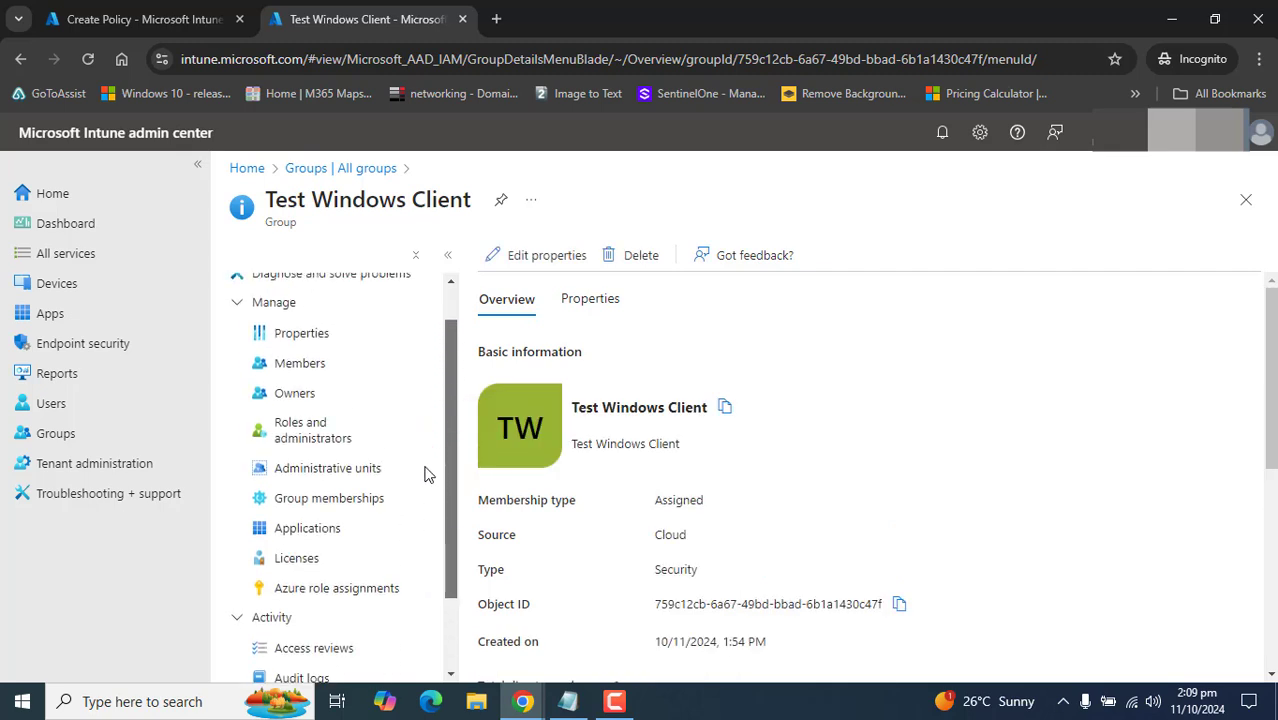
pyautogui.click(305, 396)
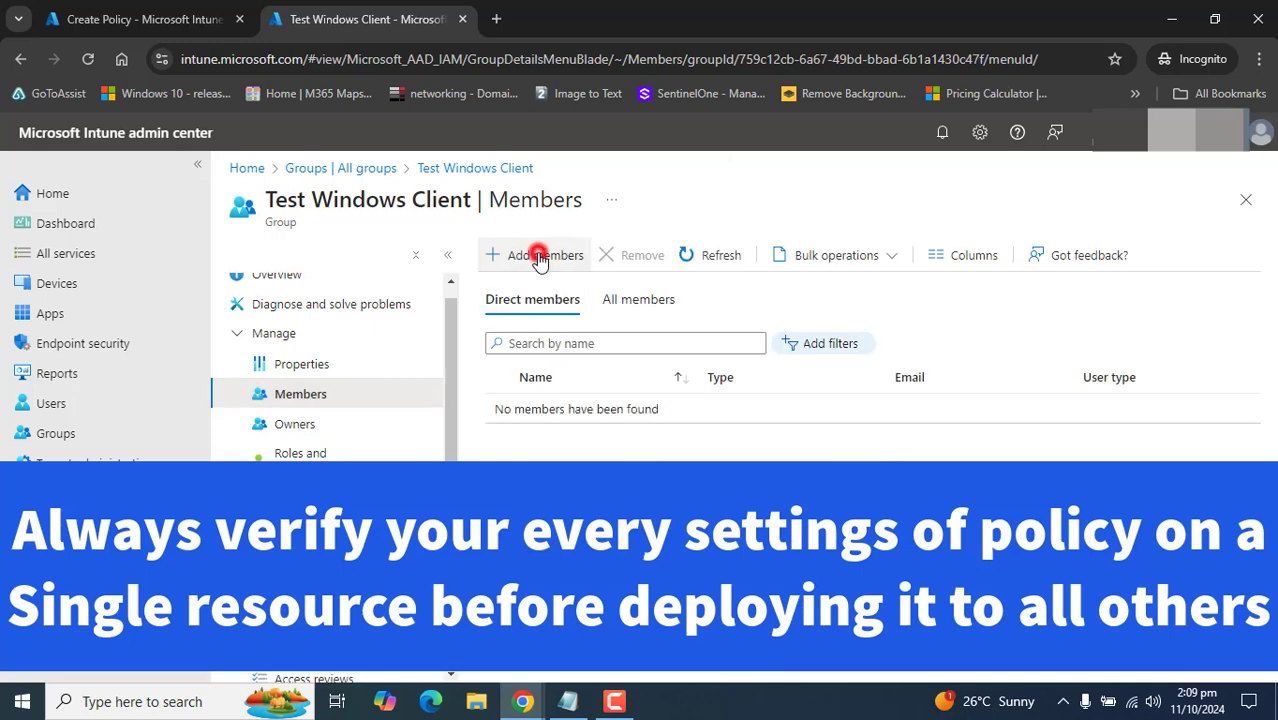
# - Add device DESKTOP-15ABKLR to the Test Windows Client group and refresh the member list
pyautogui.click(541, 257)
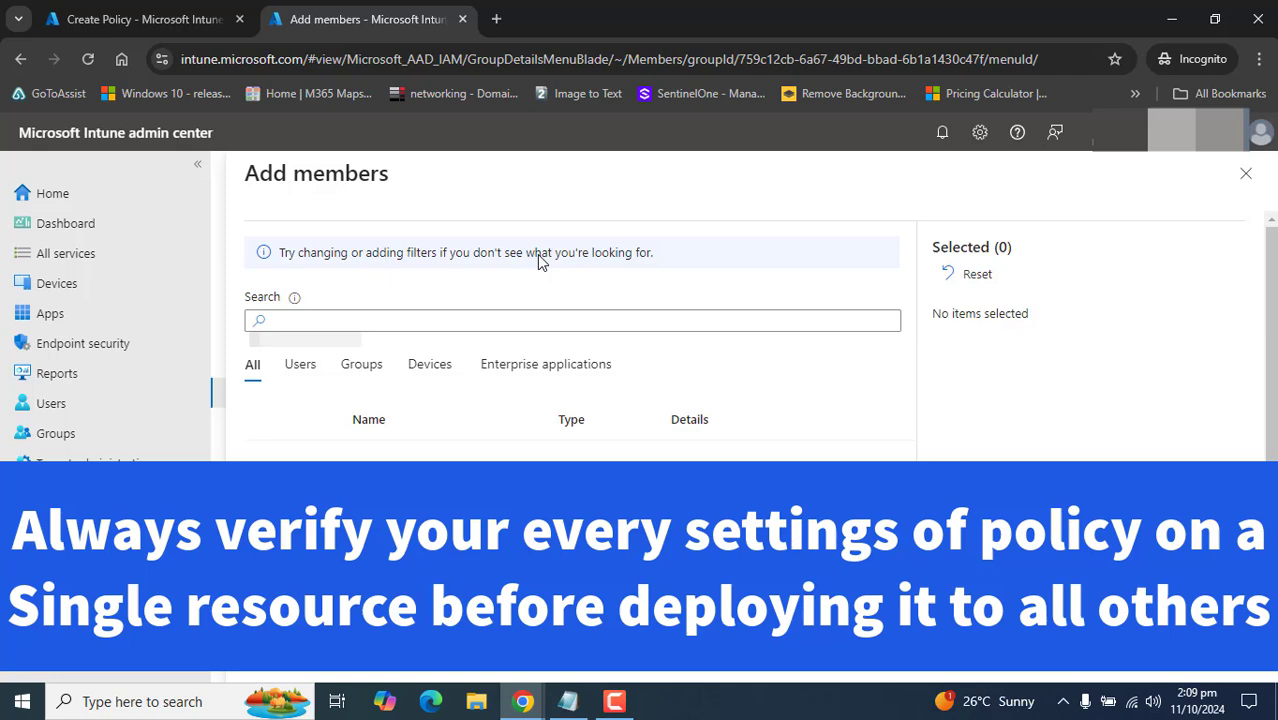
pyautogui.click(412, 366)
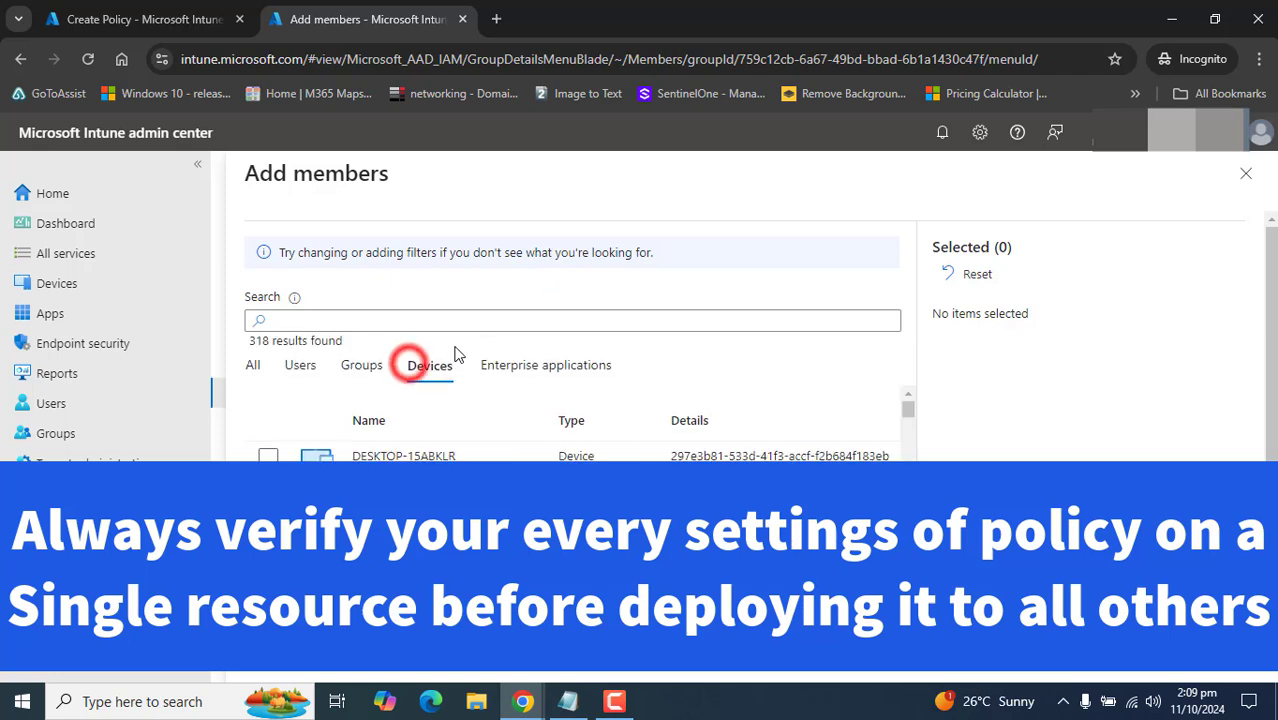
pyautogui.click(267, 456)
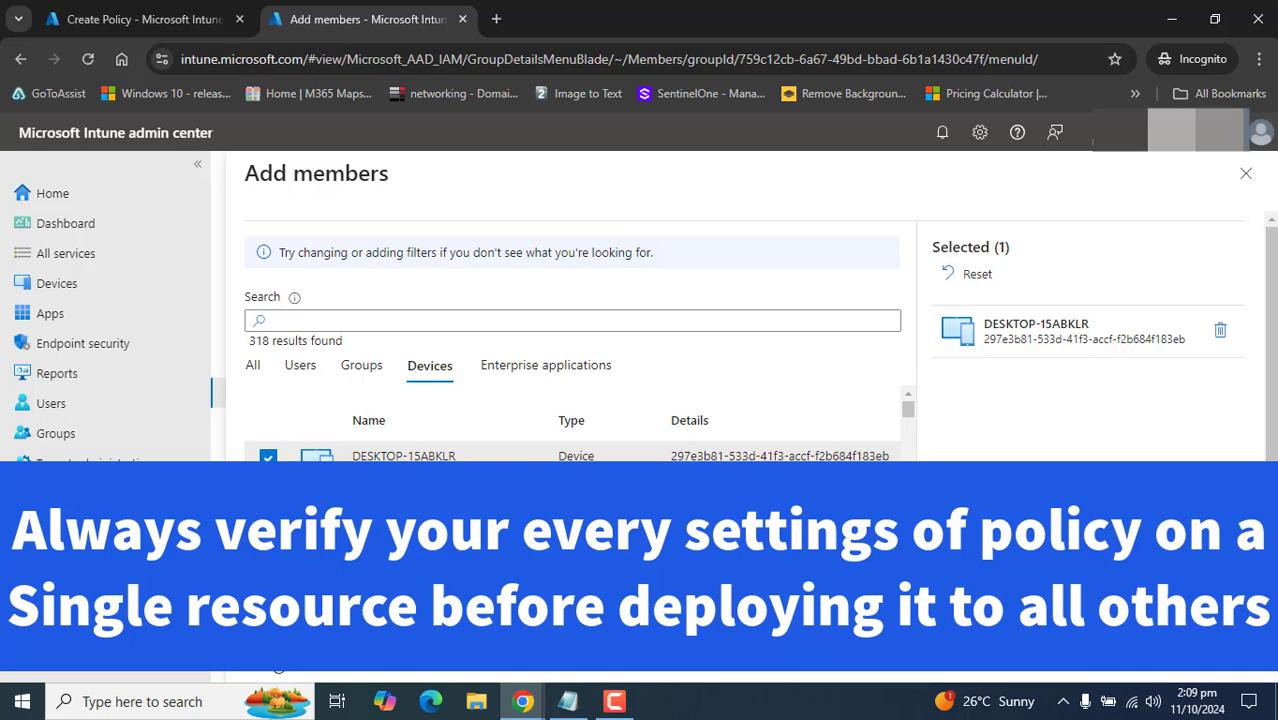
pyautogui.click(278, 668)
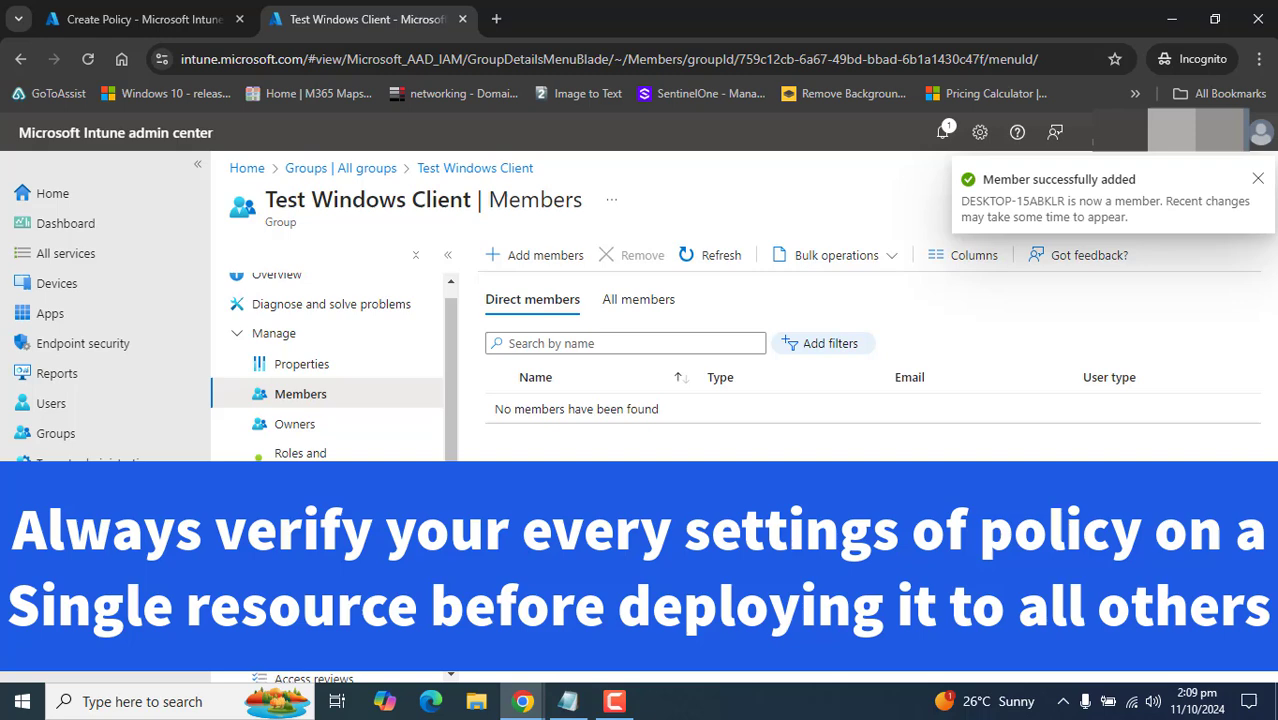
pyautogui.click(686, 255)
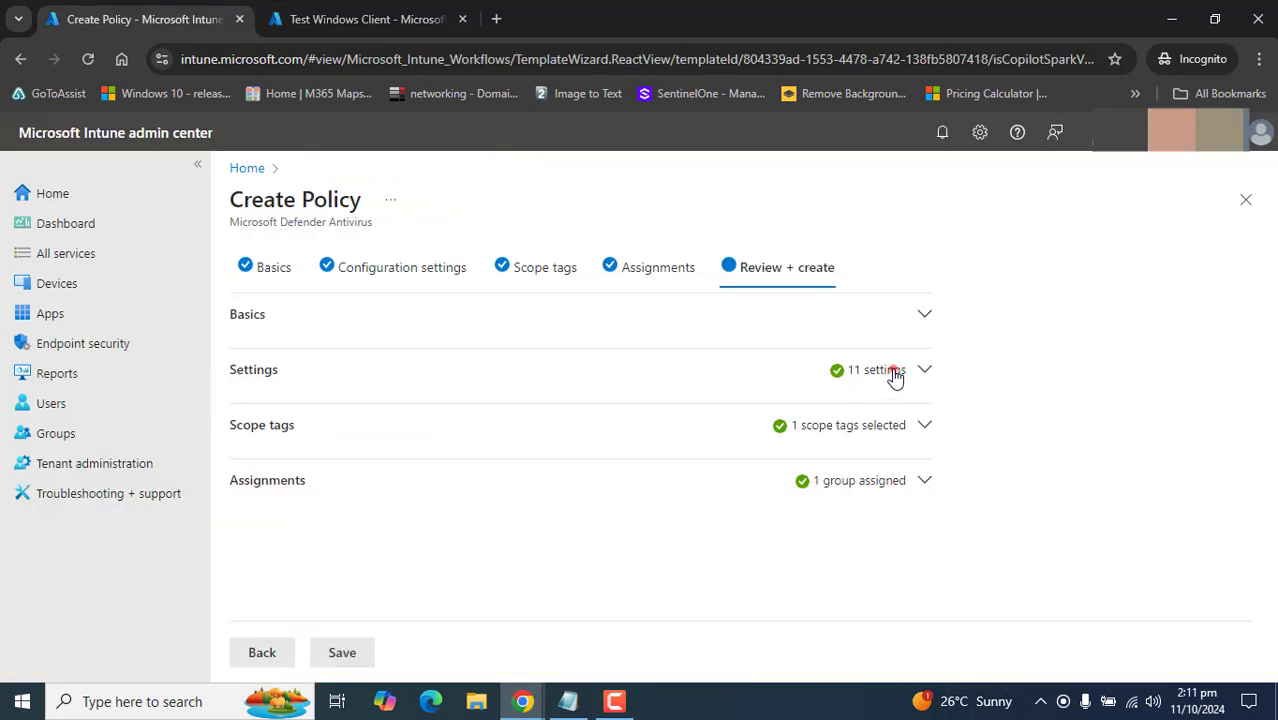
# - Check the Settings, Basics, Scope tags and Assignments summaries, then save the Defender antivirus policy
pyautogui.click(895, 375)
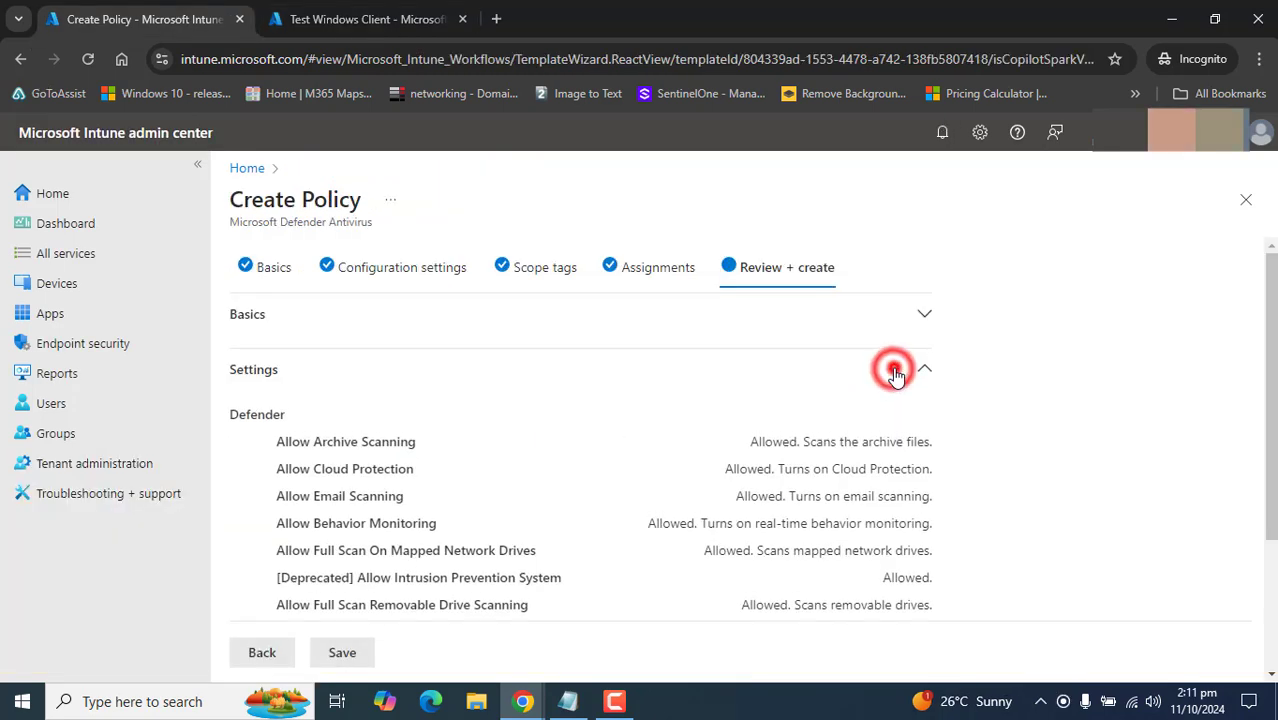
pyautogui.click(908, 368)
pyautogui.click(917, 311)
pyautogui.click(917, 312)
pyautogui.click(918, 425)
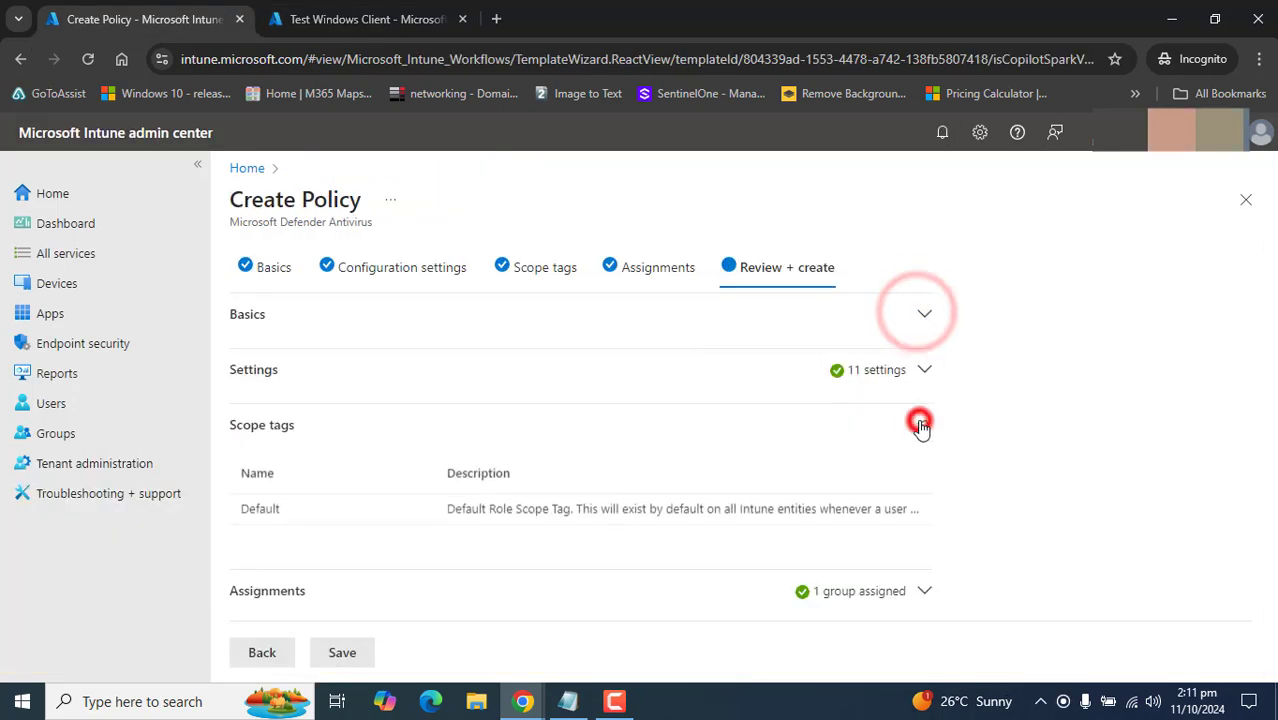
pyautogui.click(918, 424)
pyautogui.click(914, 481)
pyautogui.click(914, 487)
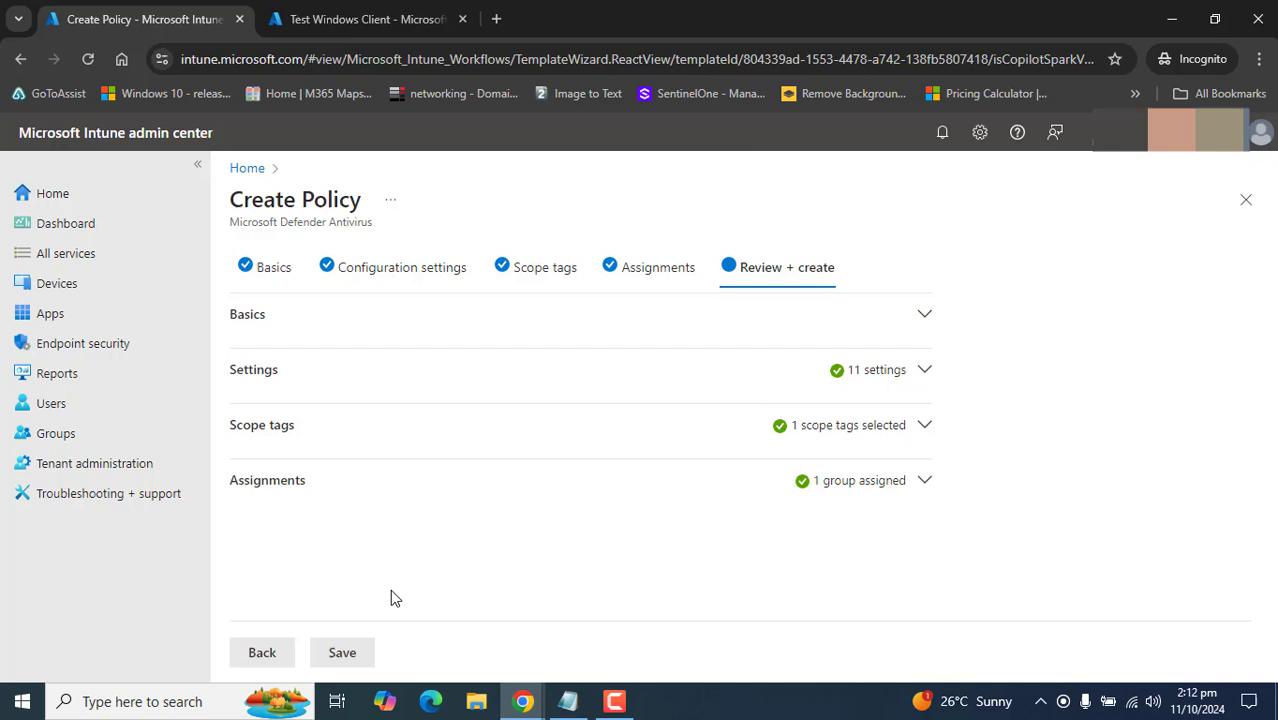
pyautogui.click(363, 655)
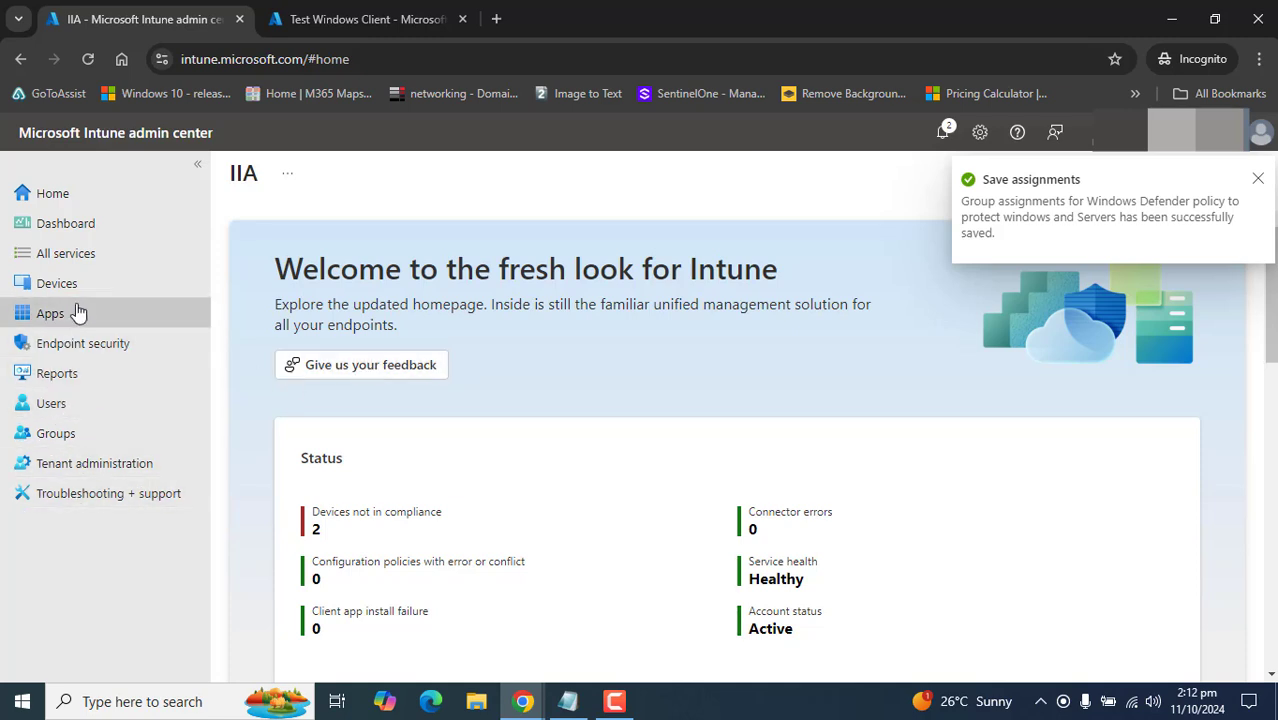
# - Open the saved Windows Defender policy from Endpoint security's antivirus policies list
pyautogui.click(48, 340)
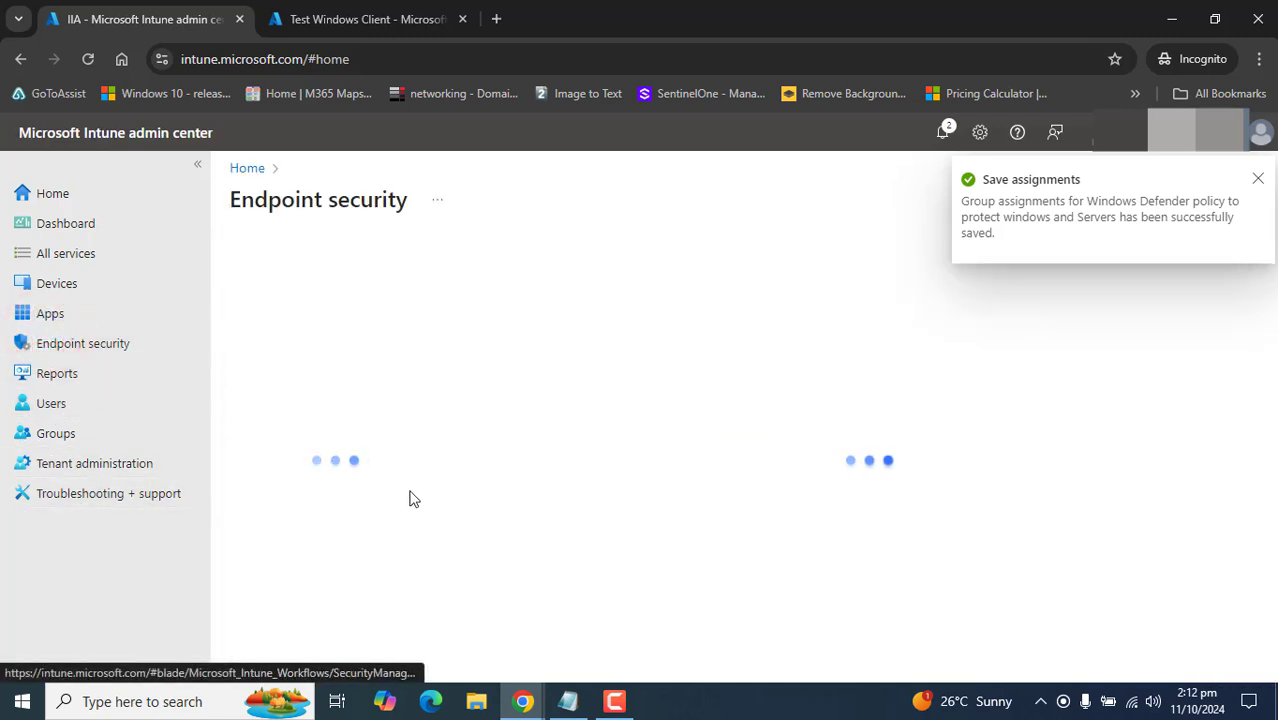
pyautogui.click(320, 467)
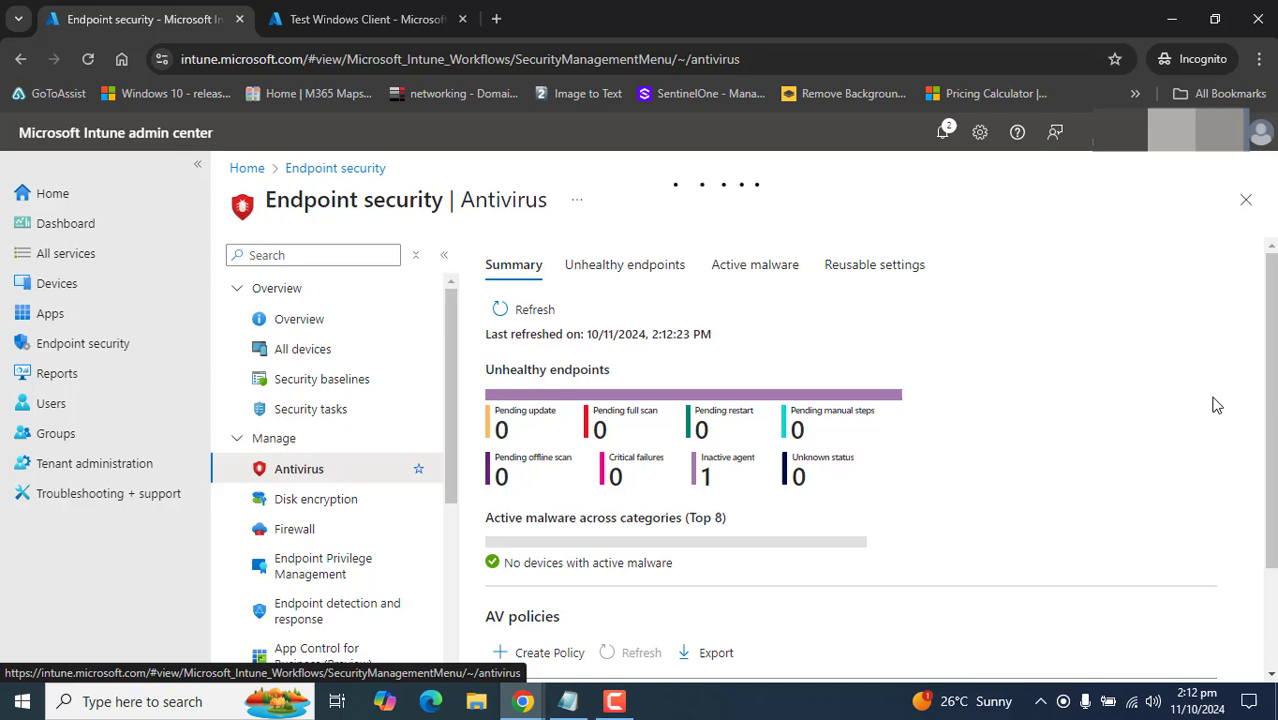
pyautogui.moveTo(1262, 316); pyautogui.dragTo(1274, 512)
pyautogui.moveTo(498, 609); pyautogui.dragTo(730, 630)
pyautogui.click(610, 608)
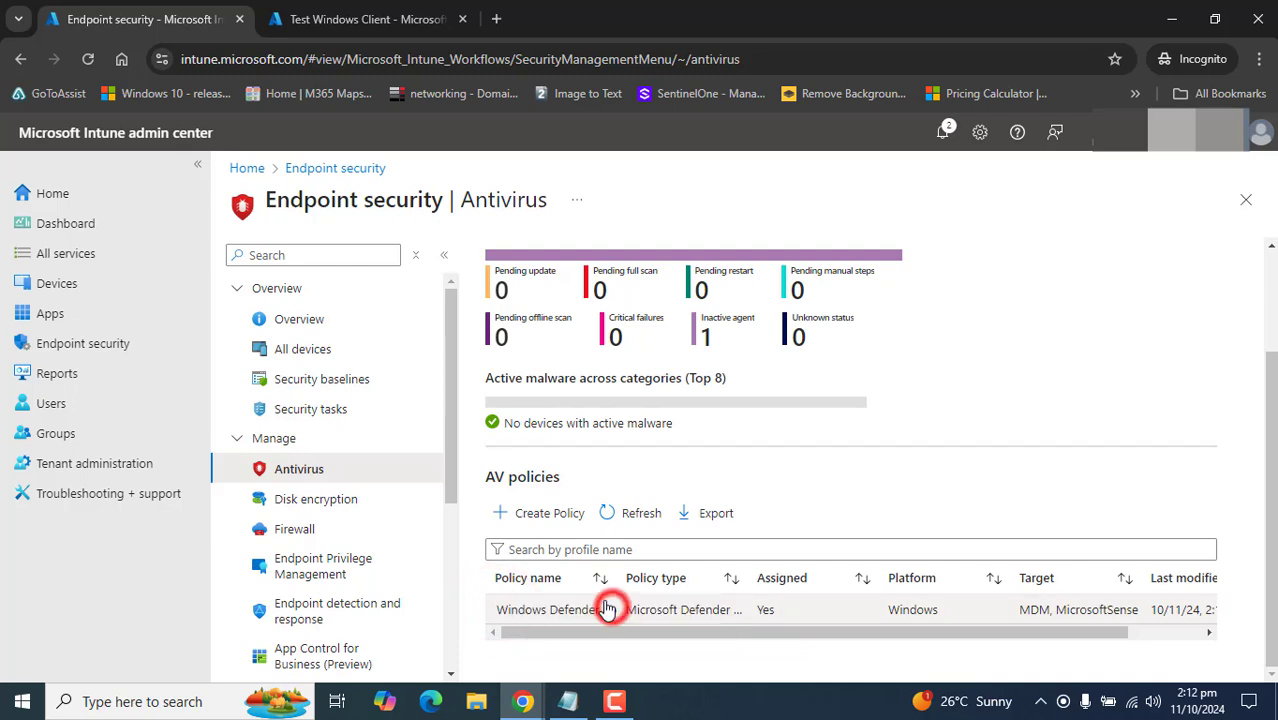
pyautogui.click(545, 609)
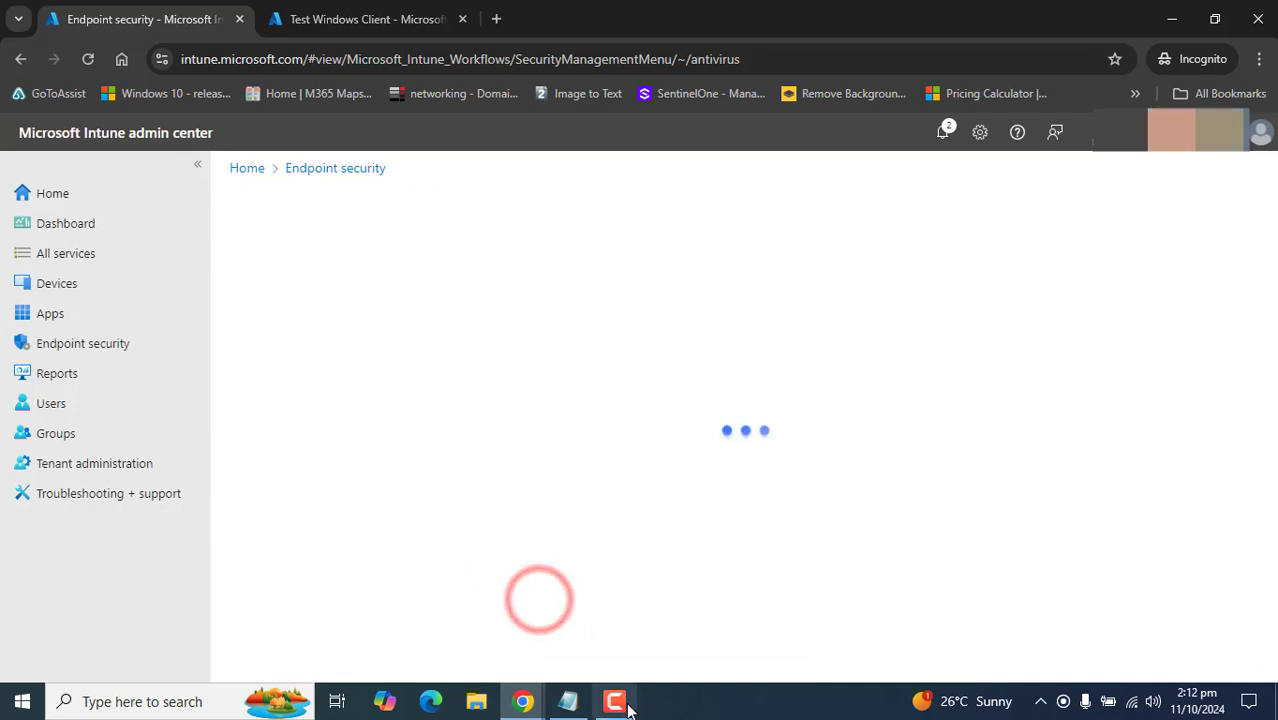
# - Check the policy's device check-in status counts and report, then return to the summary
pyautogui.moveTo(230, 377); pyautogui.dragTo(622, 380)
pyautogui.click(645, 396)
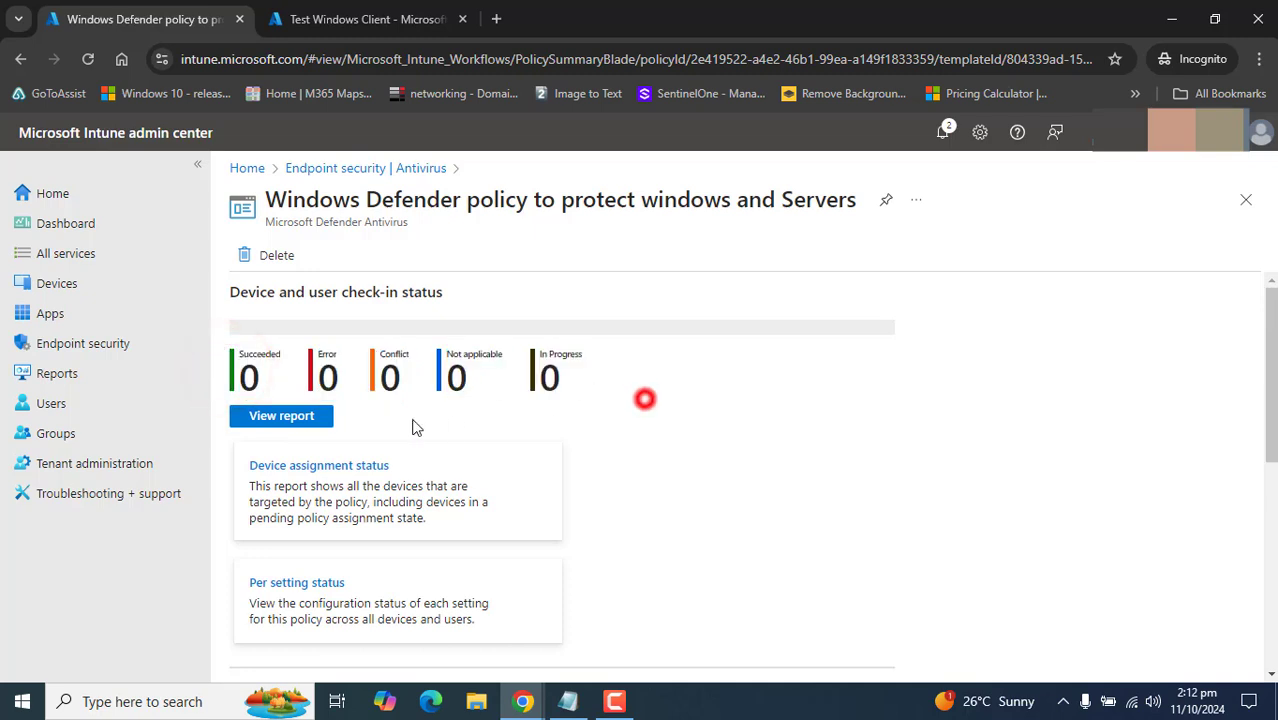
pyautogui.click(305, 416)
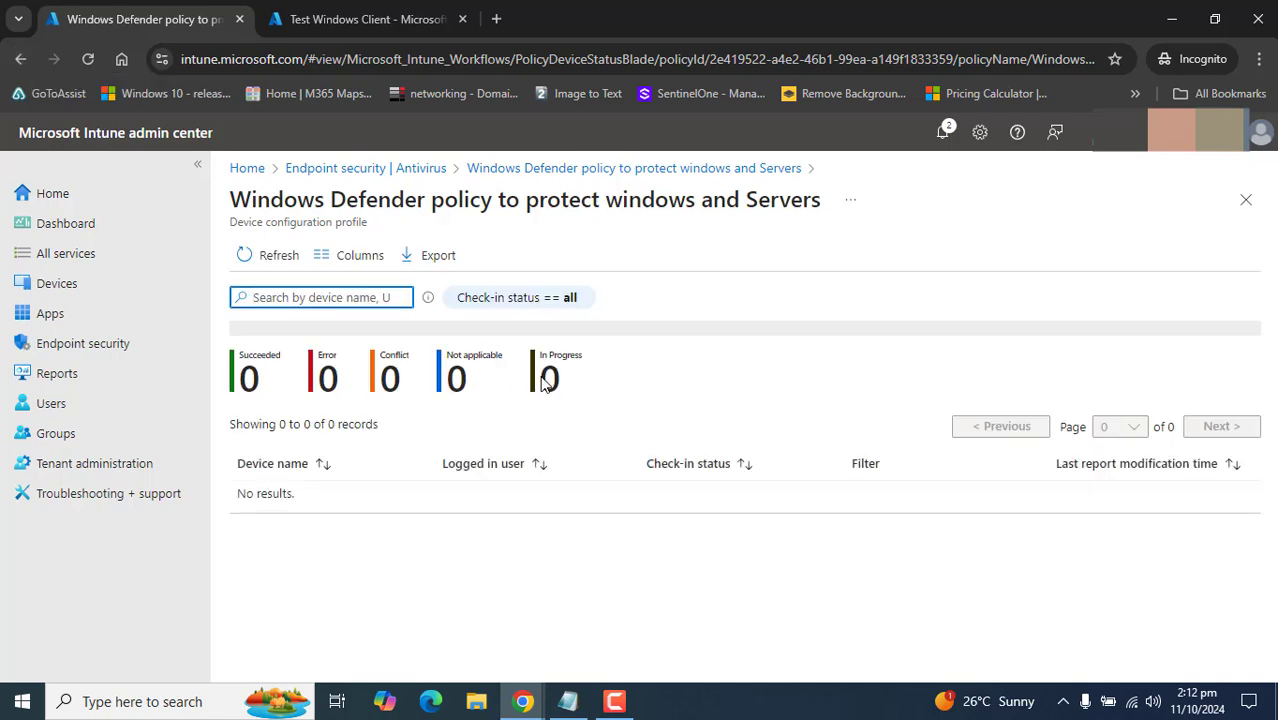
pyautogui.click(20, 59)
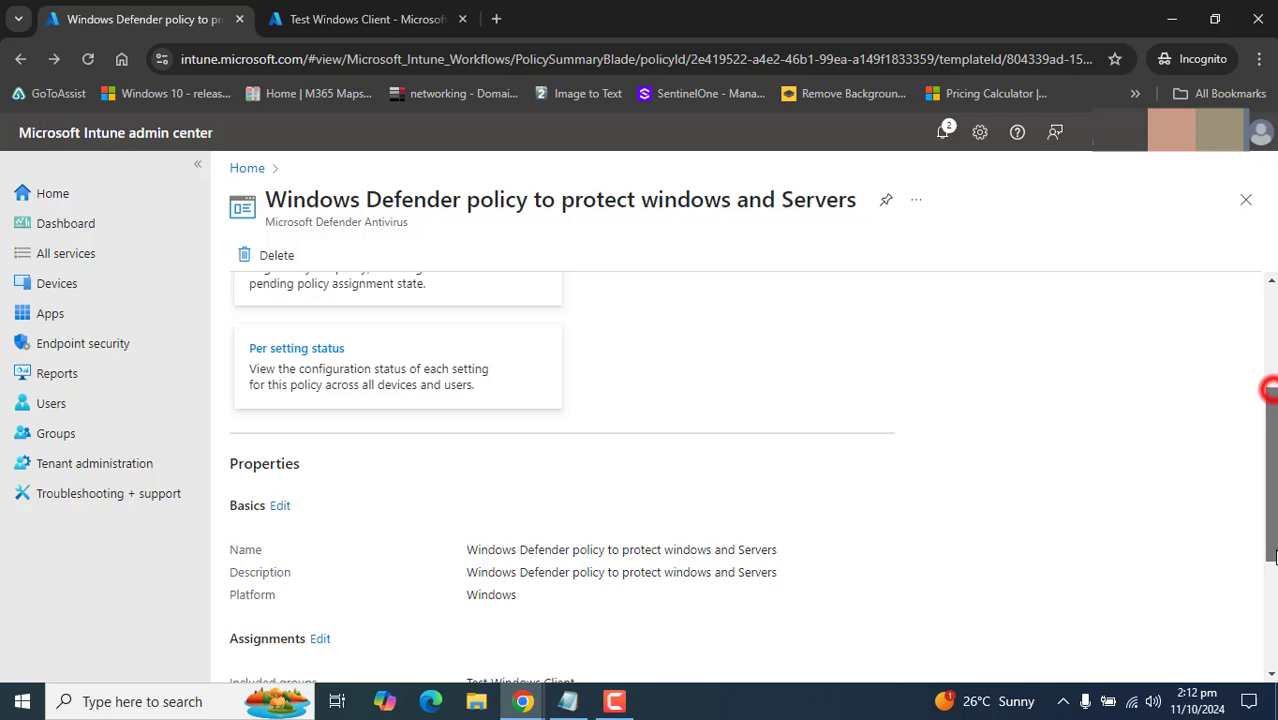
# - Review the Test Windows Client assignment and the Configuration settings edit page without making changes
pyautogui.moveTo(1270, 390); pyautogui.dragTo(1271, 495)
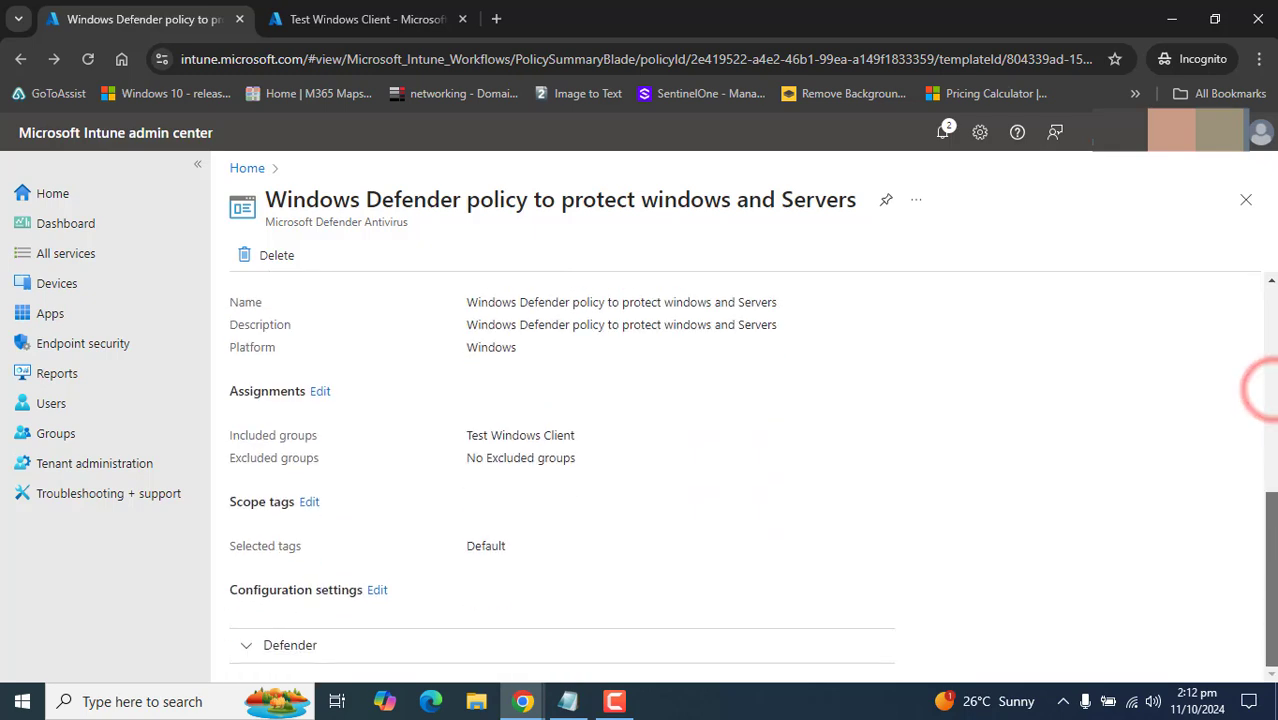
pyautogui.moveTo(228, 393); pyautogui.dragTo(537, 460)
pyautogui.click(389, 440)
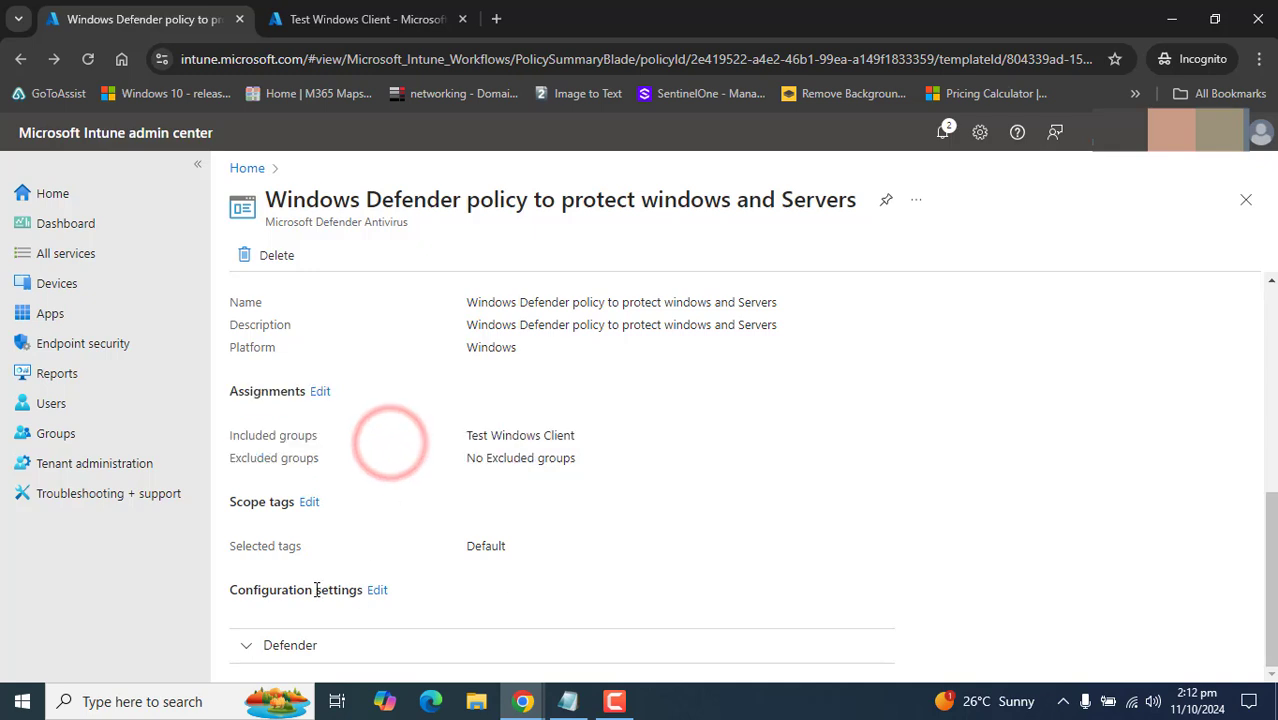
pyautogui.click(1270, 557)
pyautogui.moveTo(229, 590); pyautogui.dragTo(372, 603)
pyautogui.click(376, 592)
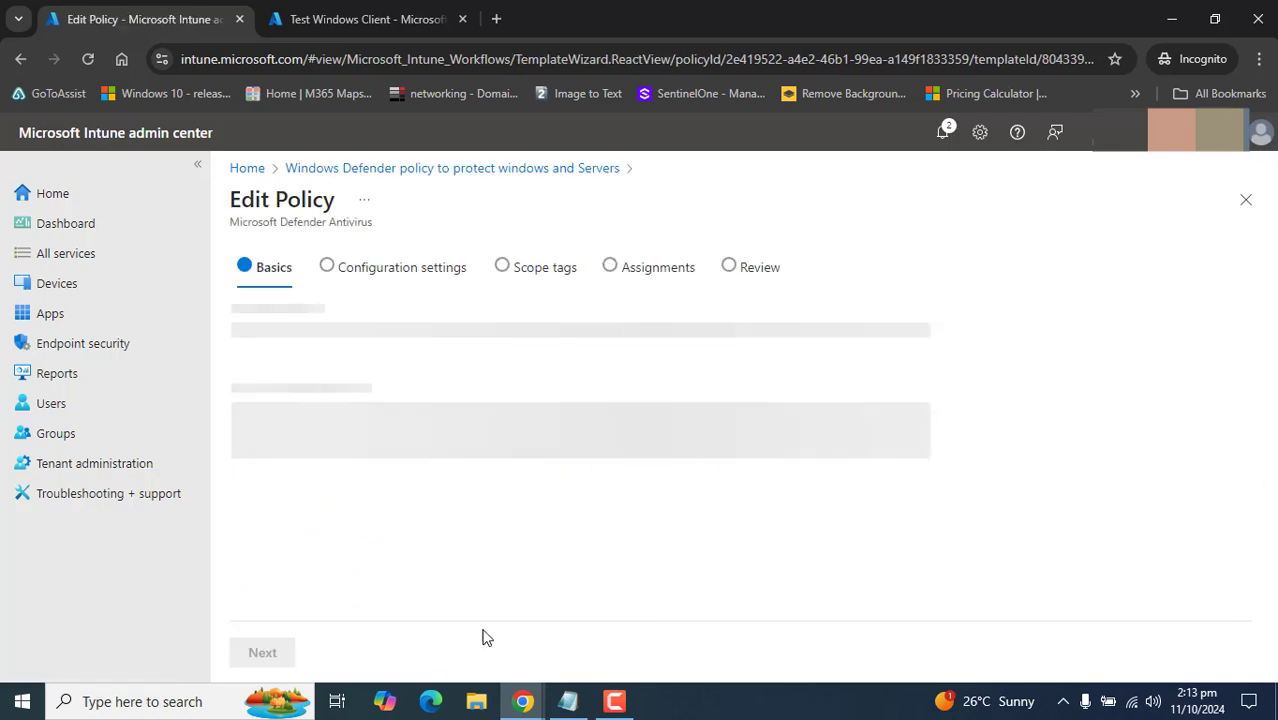
pyautogui.click(20, 59)
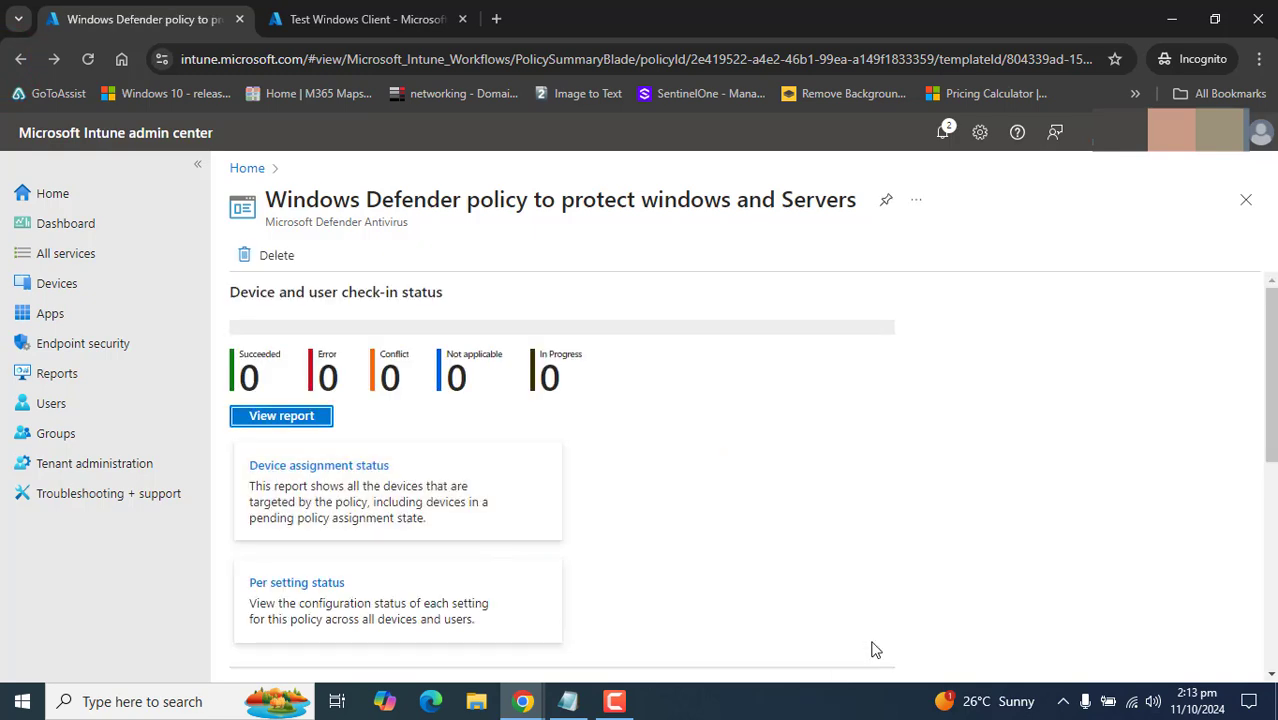
# - Confirm the policy's Succeeded check-in count is still 0
pyautogui.click(614, 701)
pyautogui.moveTo(262, 374); pyautogui.dragTo(217, 346)
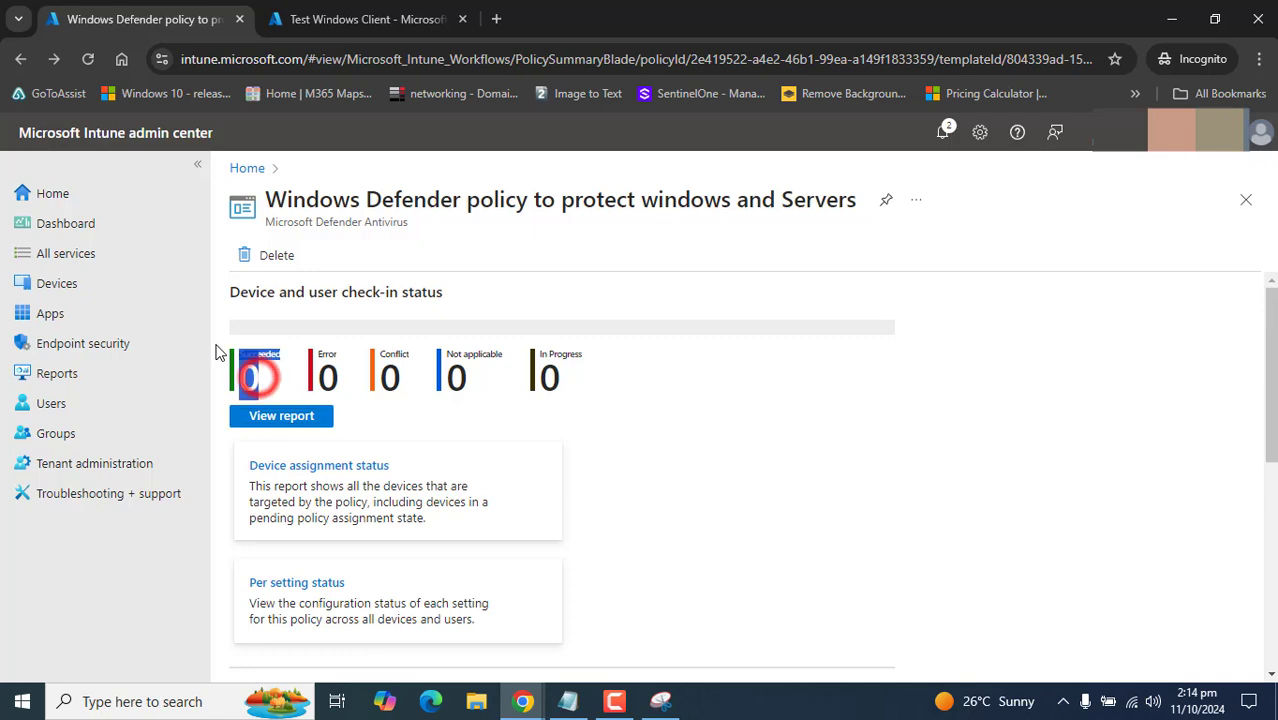
pyautogui.click(845, 410)
# - Search for Windows Security and open its Virus & threat protection settings
pyautogui.click(615, 701)
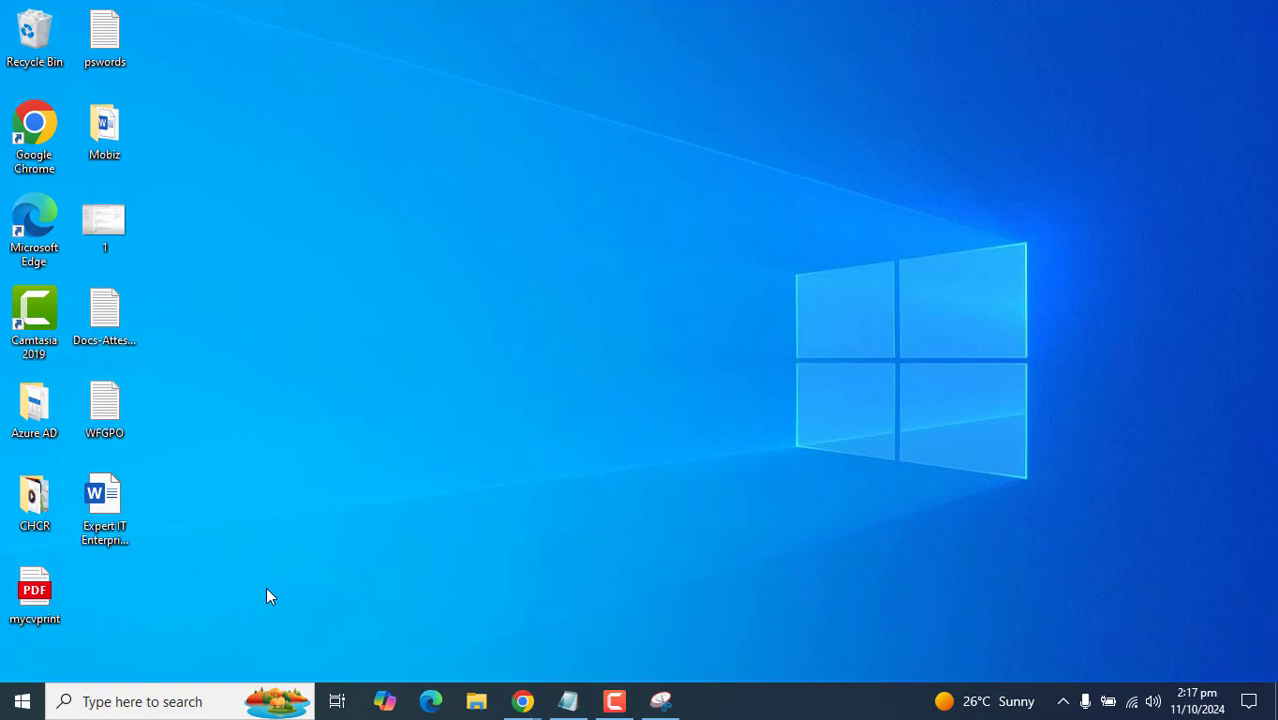
pyautogui.click(148, 703)
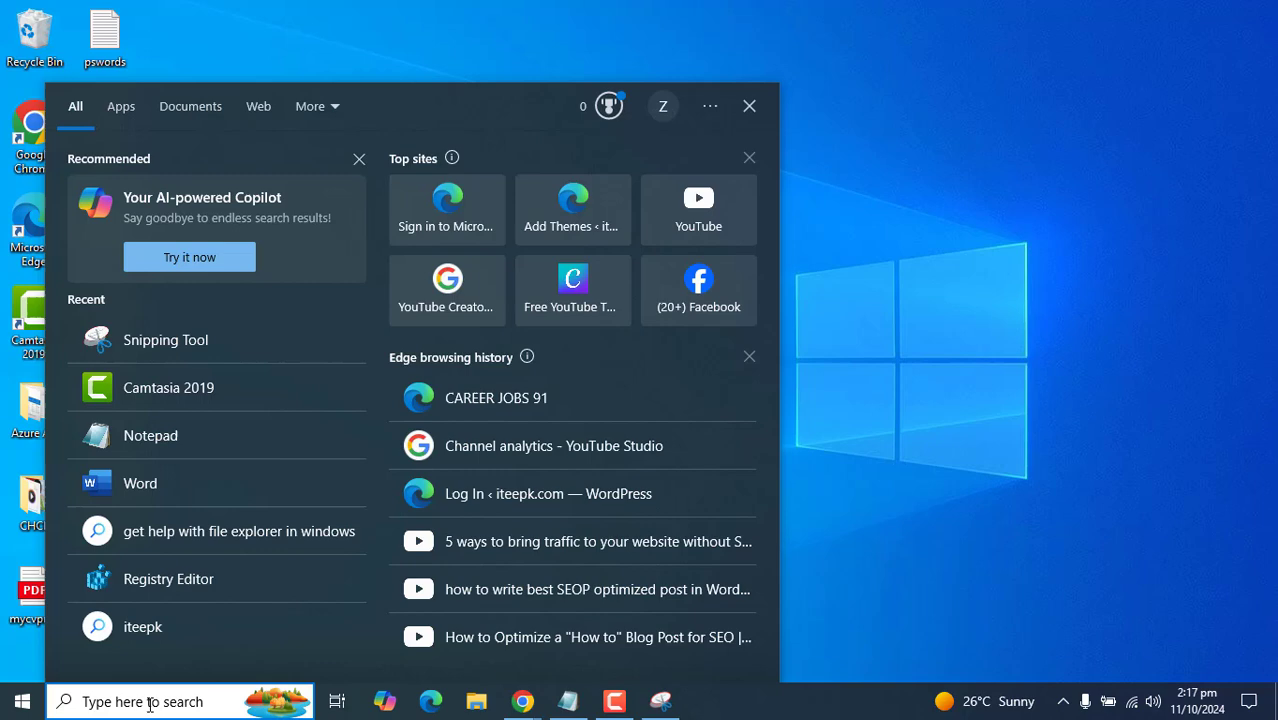
pyautogui.write('windowss')
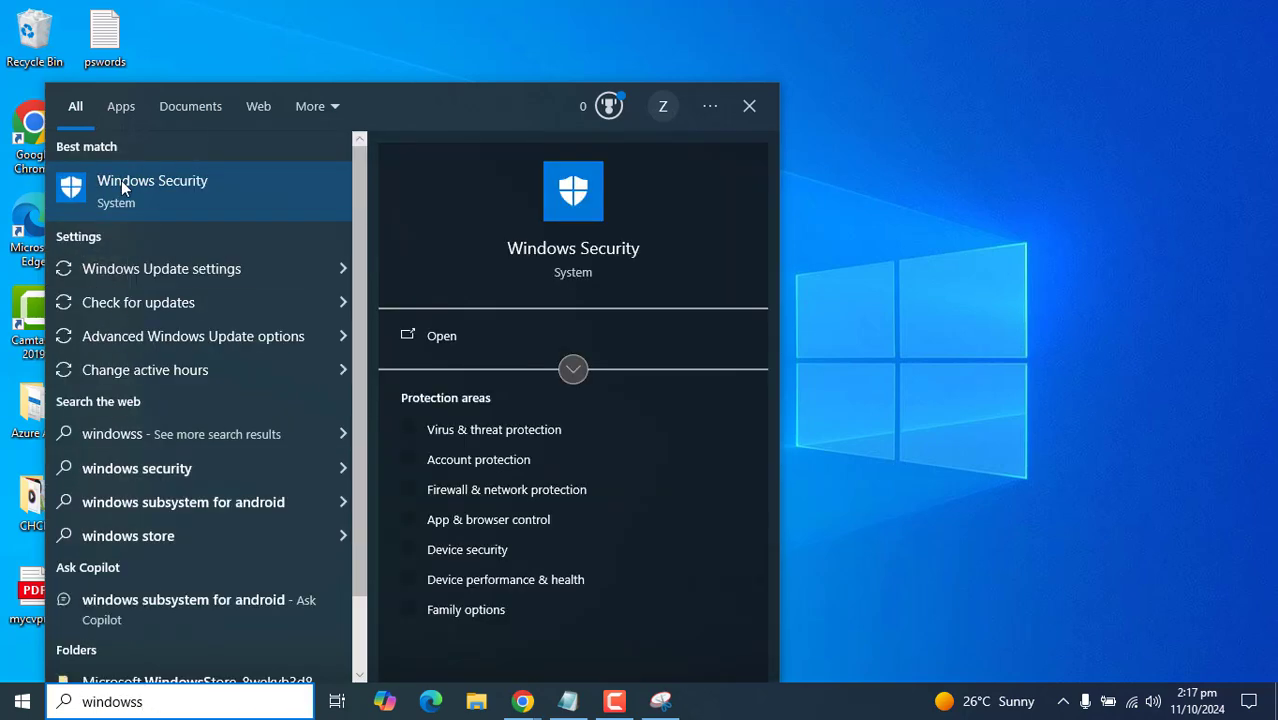
pyautogui.click(120, 181)
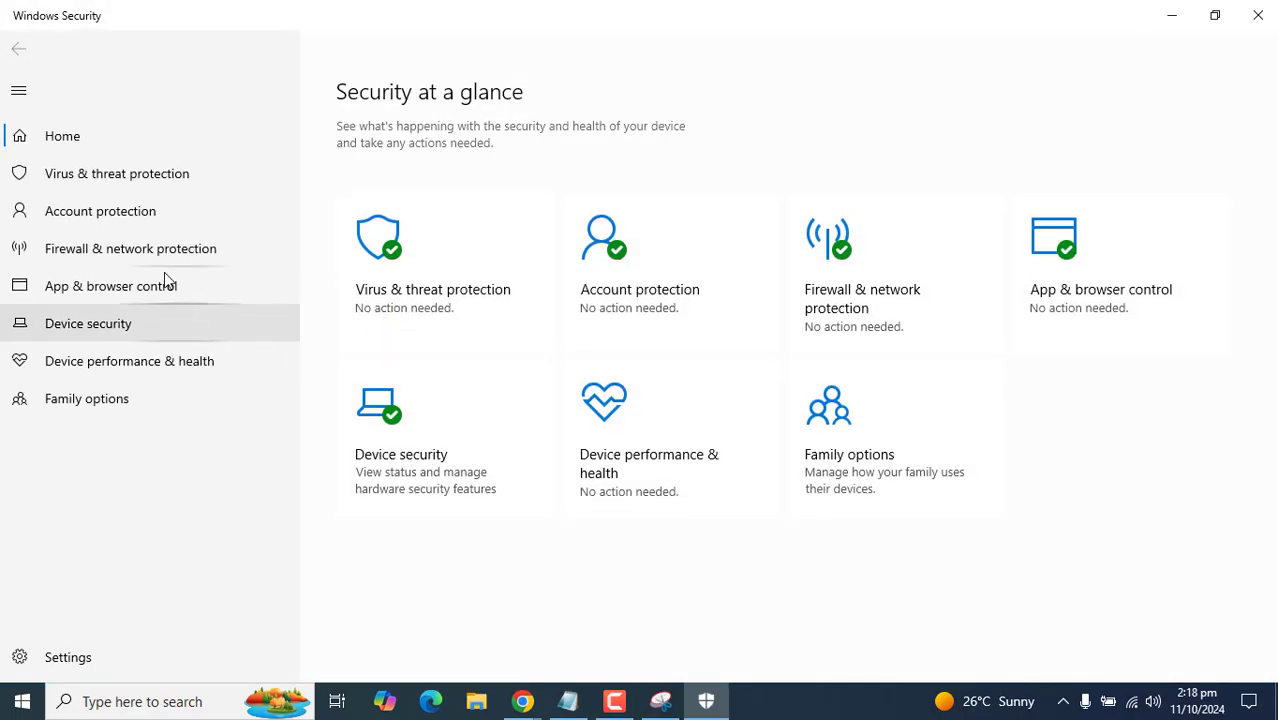
pyautogui.click(143, 176)
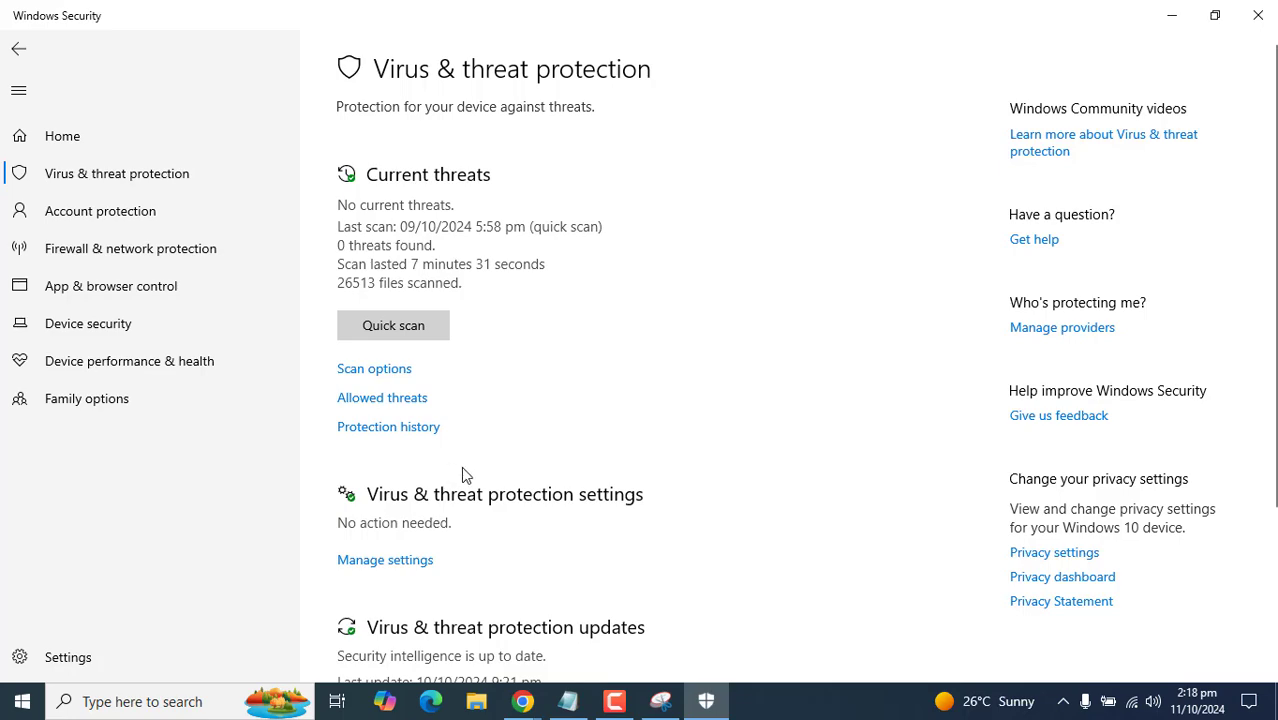
pyautogui.click(410, 566)
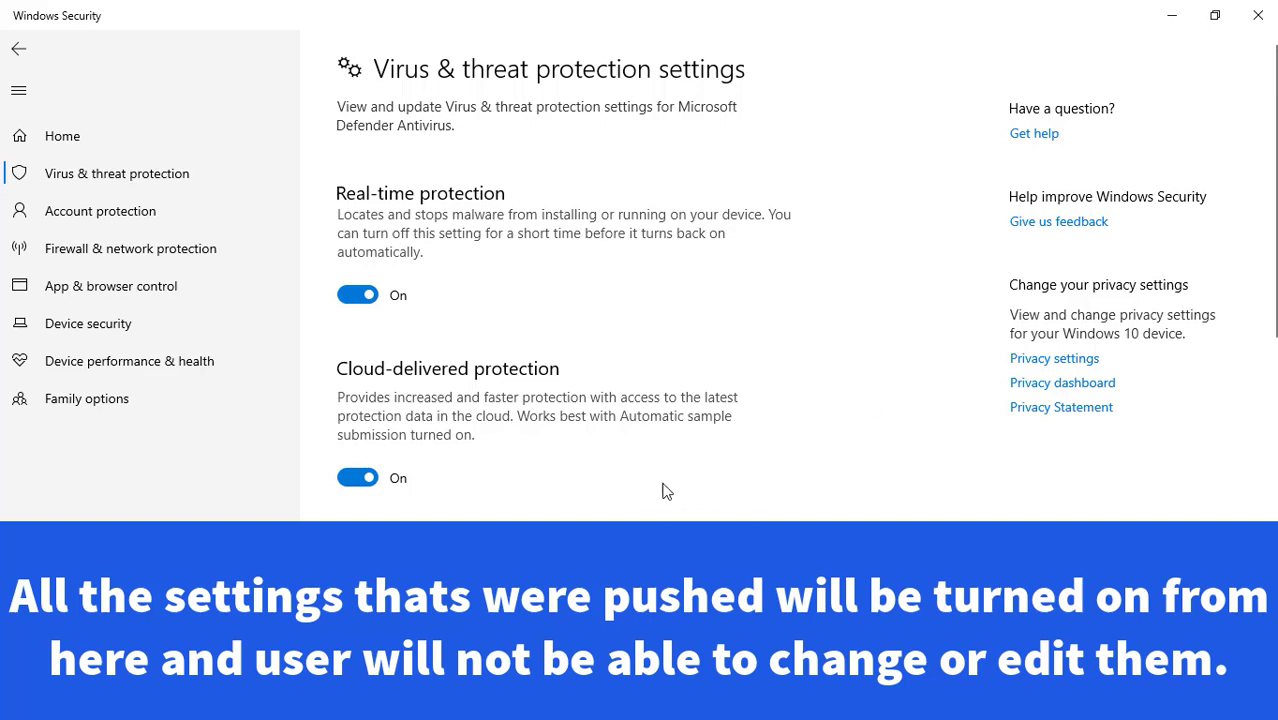
# - Toggle Real-time protection off and back on several times, leaving it On
pyautogui.click(358, 294)
pyautogui.click(358, 314)
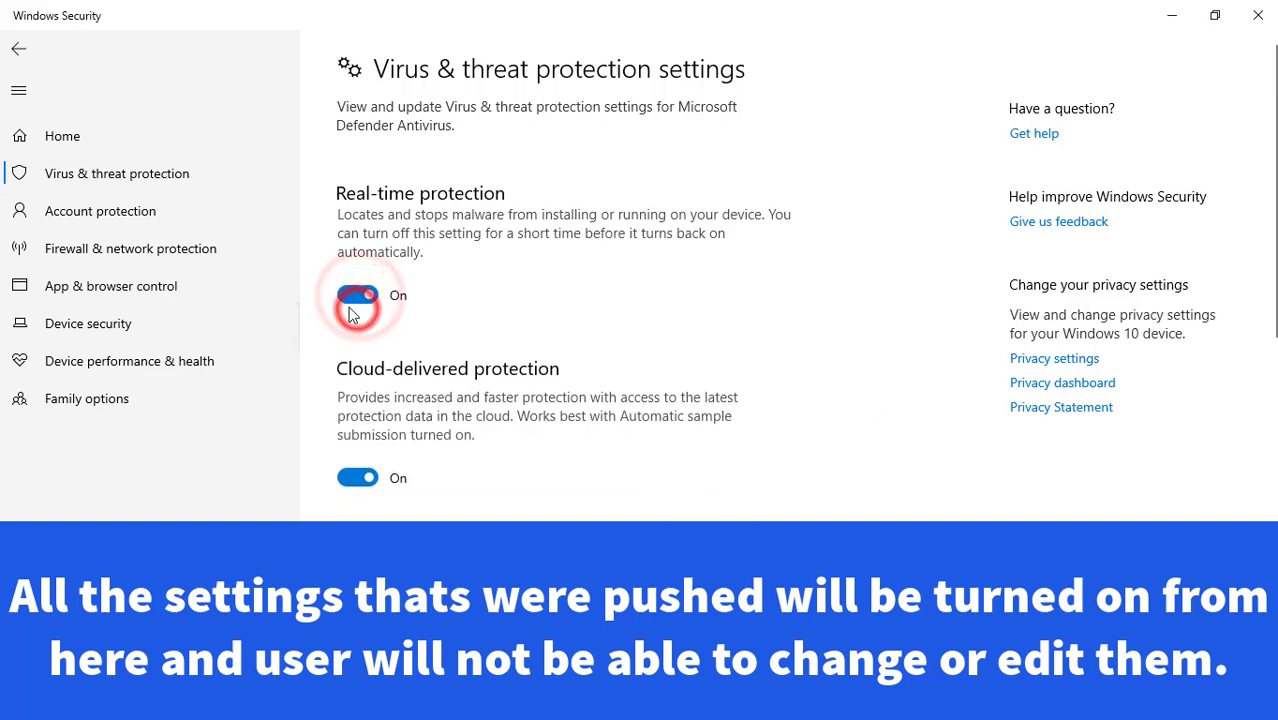
pyautogui.click(354, 294)
pyautogui.click(360, 314)
pyautogui.click(350, 294)
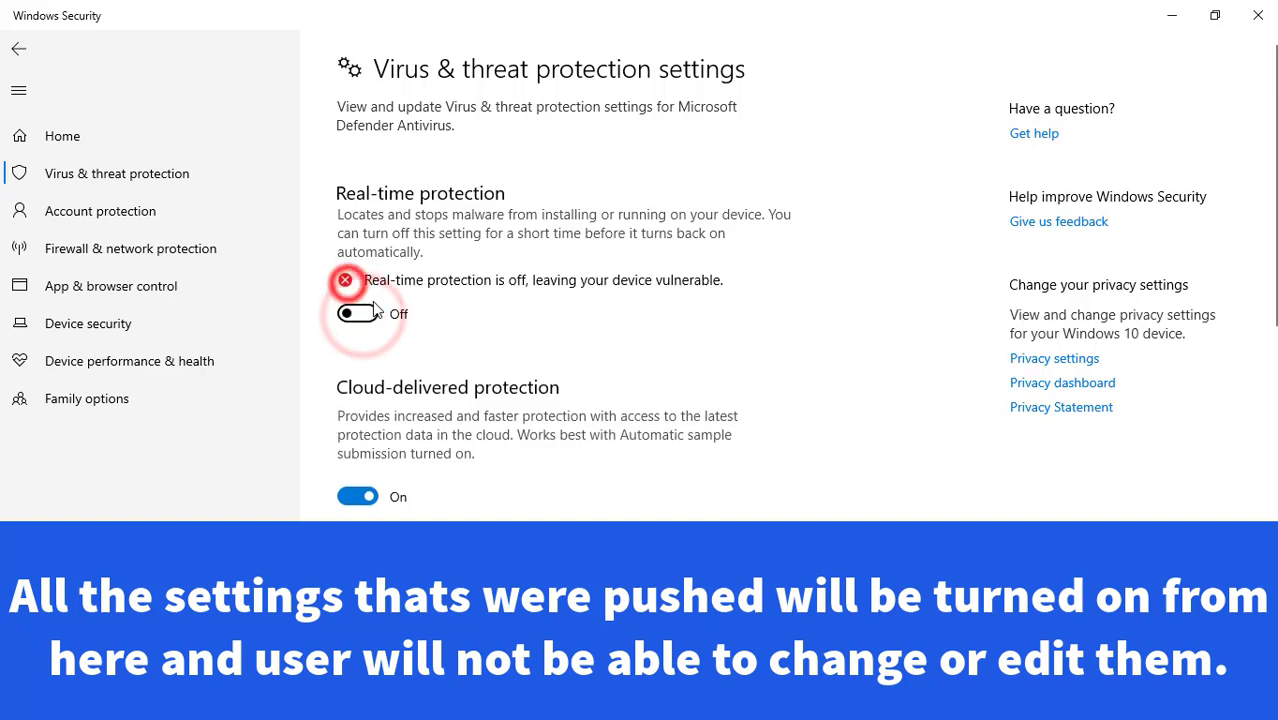
pyautogui.click(358, 314)
pyautogui.click(357, 296)
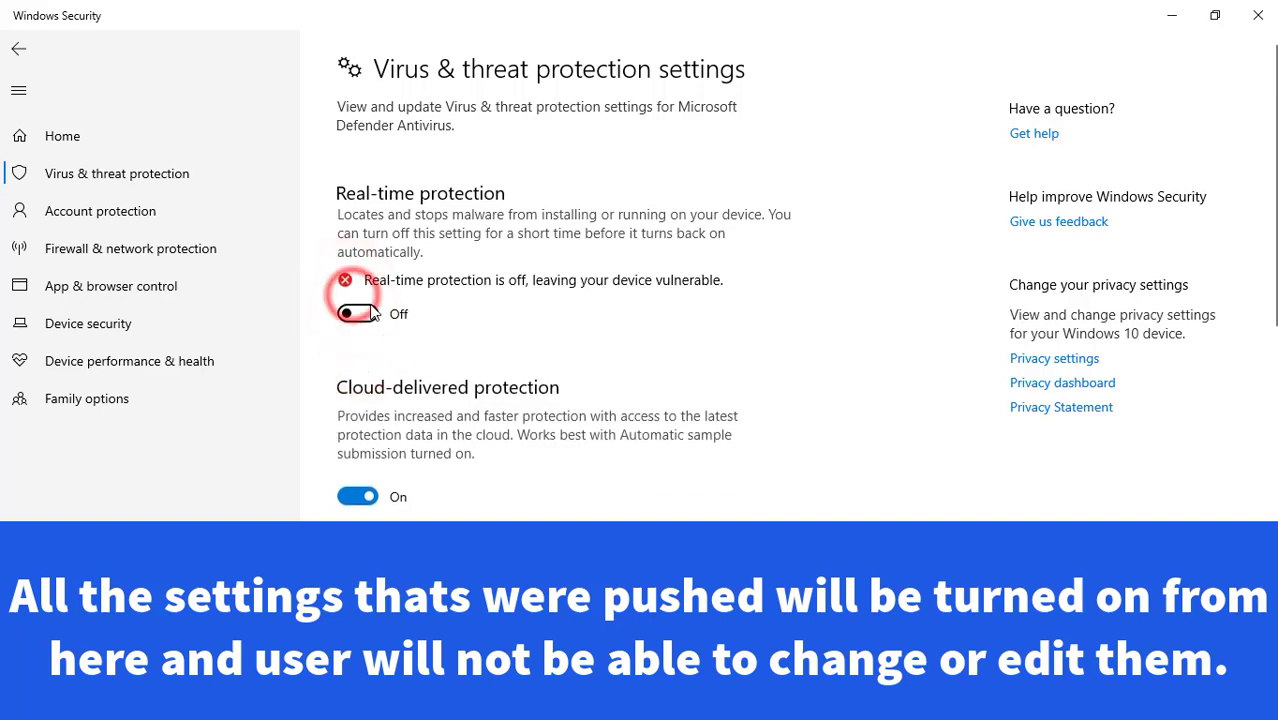
pyautogui.click(358, 314)
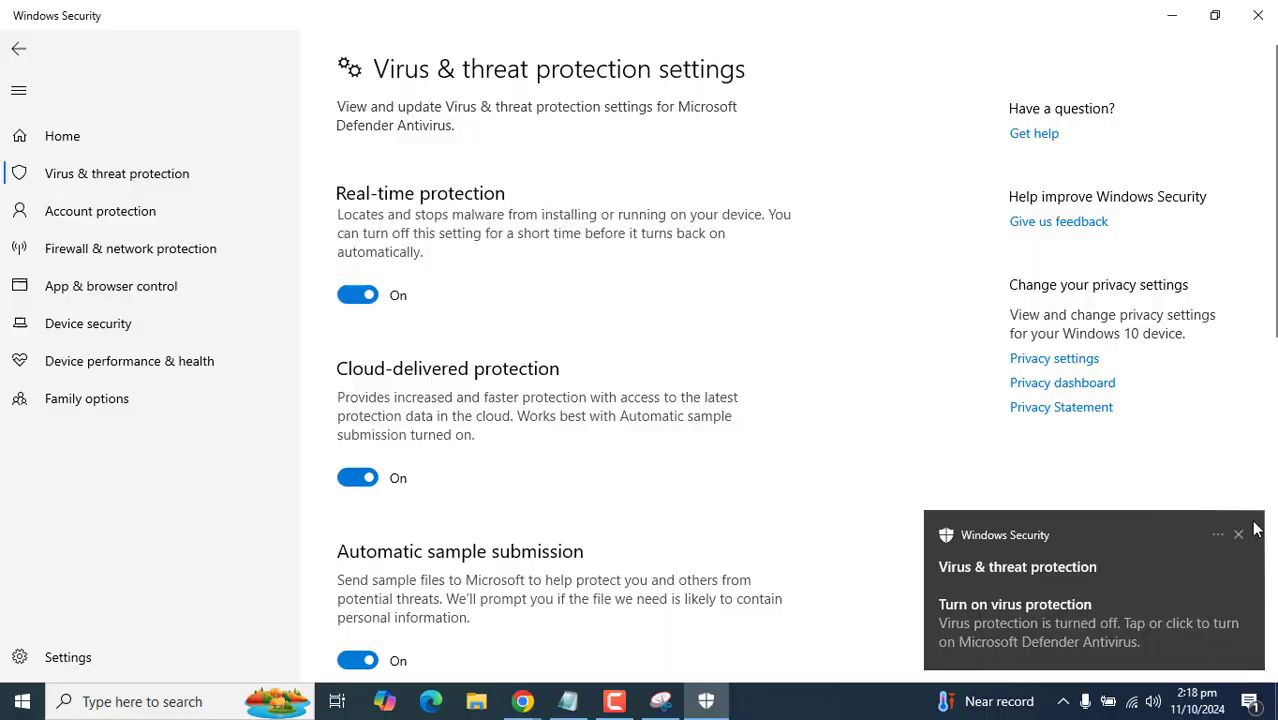
# - Open screenshot 1.PNG in Photos and zoom in on the locked Real-time protection setting
pyautogui.click(1238, 534)
pyautogui.doubleClick(109, 222)
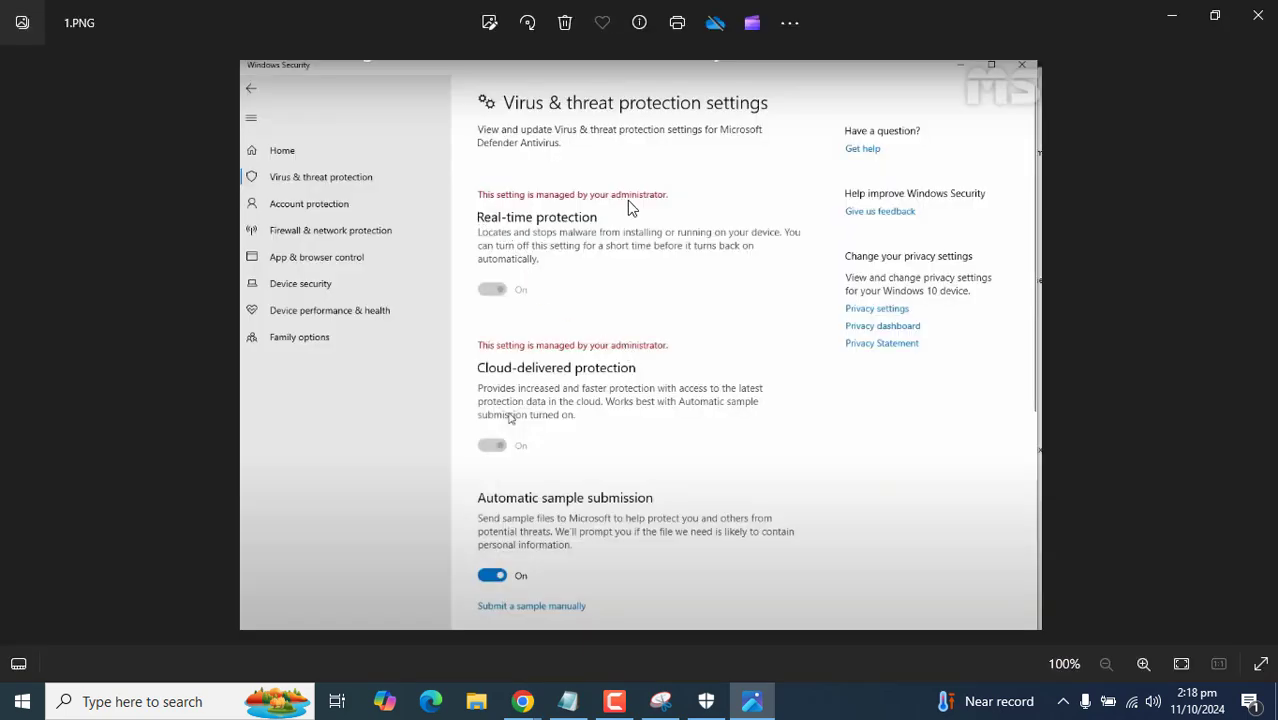
pyautogui.click(493, 288)
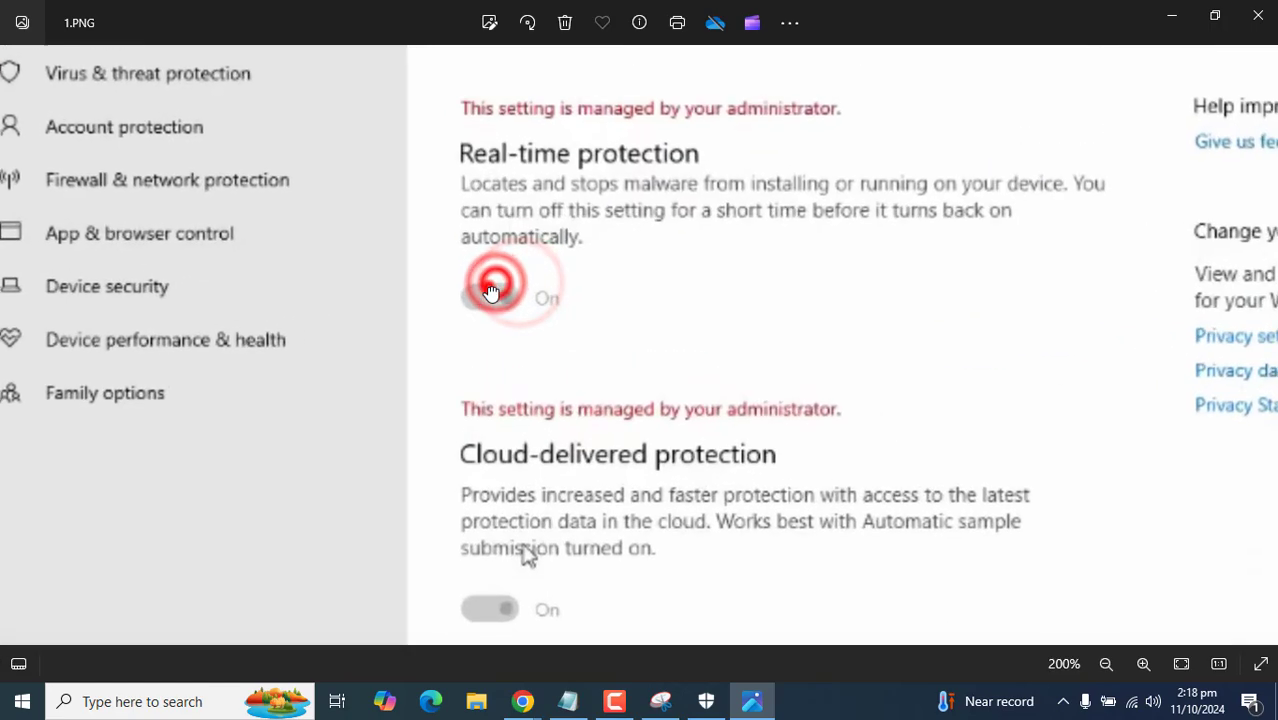
pyautogui.doubleClick(495, 284)
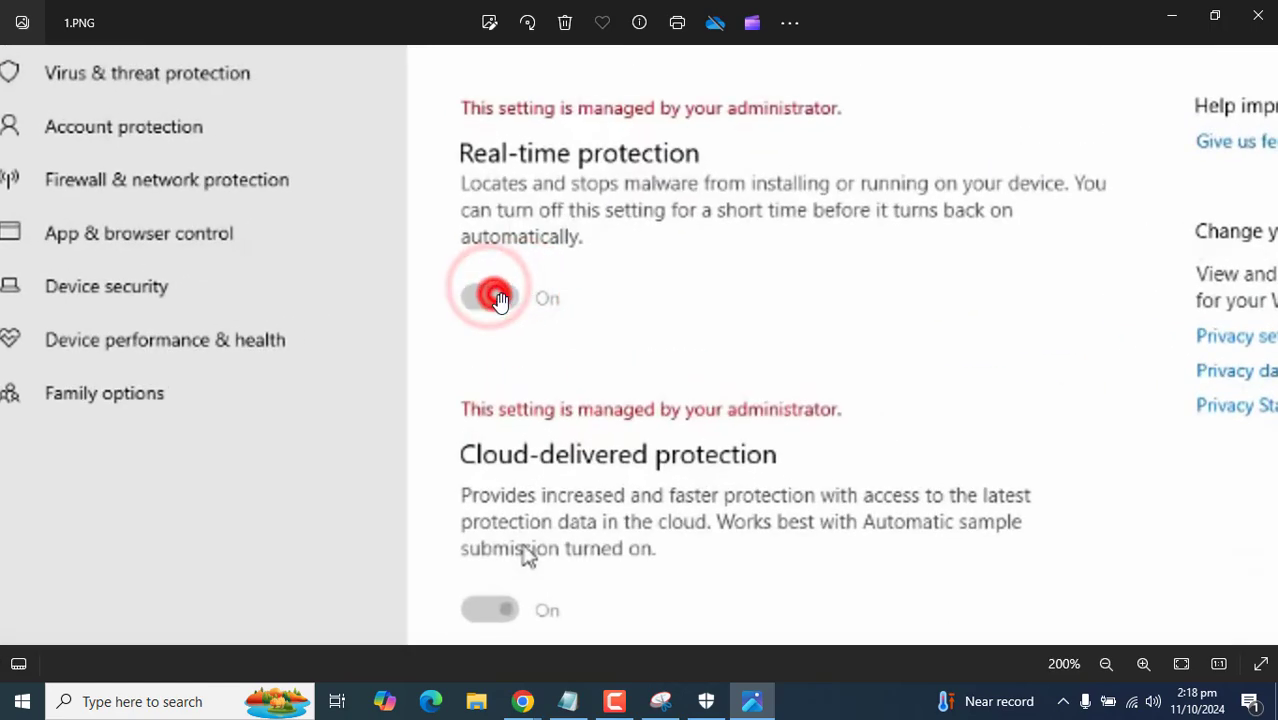
pyautogui.moveTo(551, 562); pyautogui.dragTo(548, 475)
pyautogui.doubleClick(494, 497)
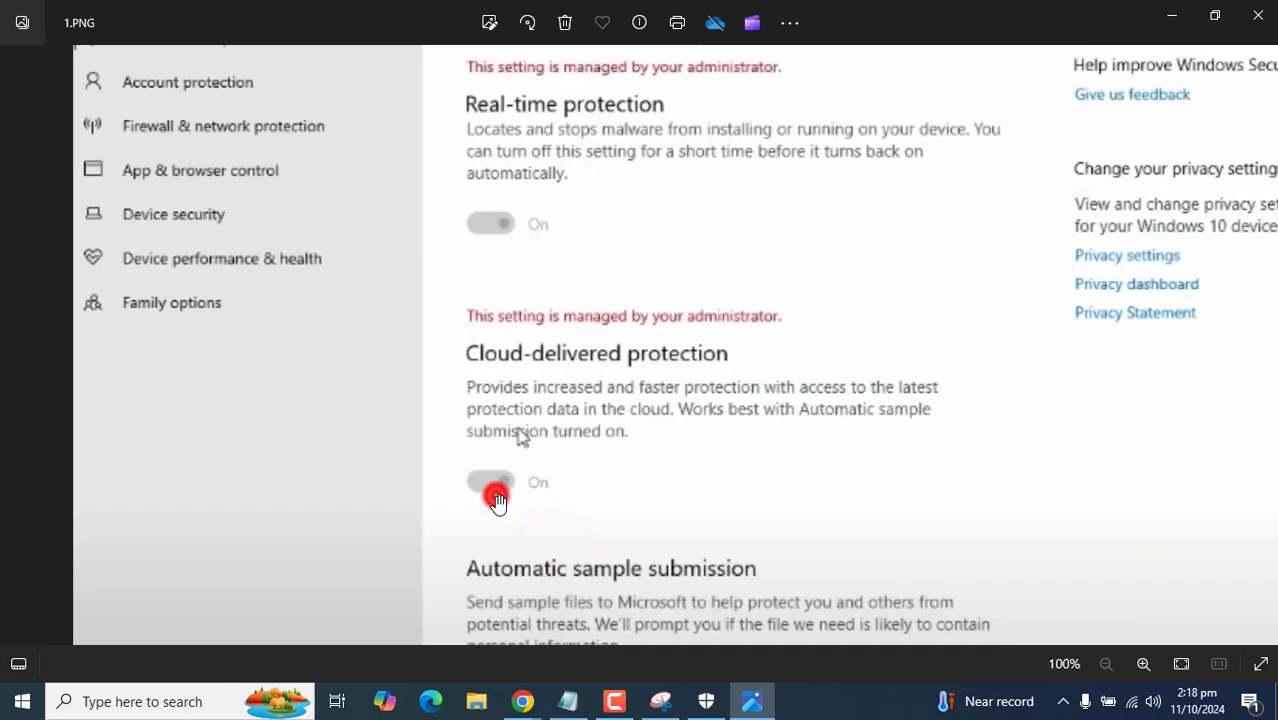
# - Zoom in on the locked Cloud-delivered protection setting, then view the full screenshot again
pyautogui.doubleClick(487, 457)
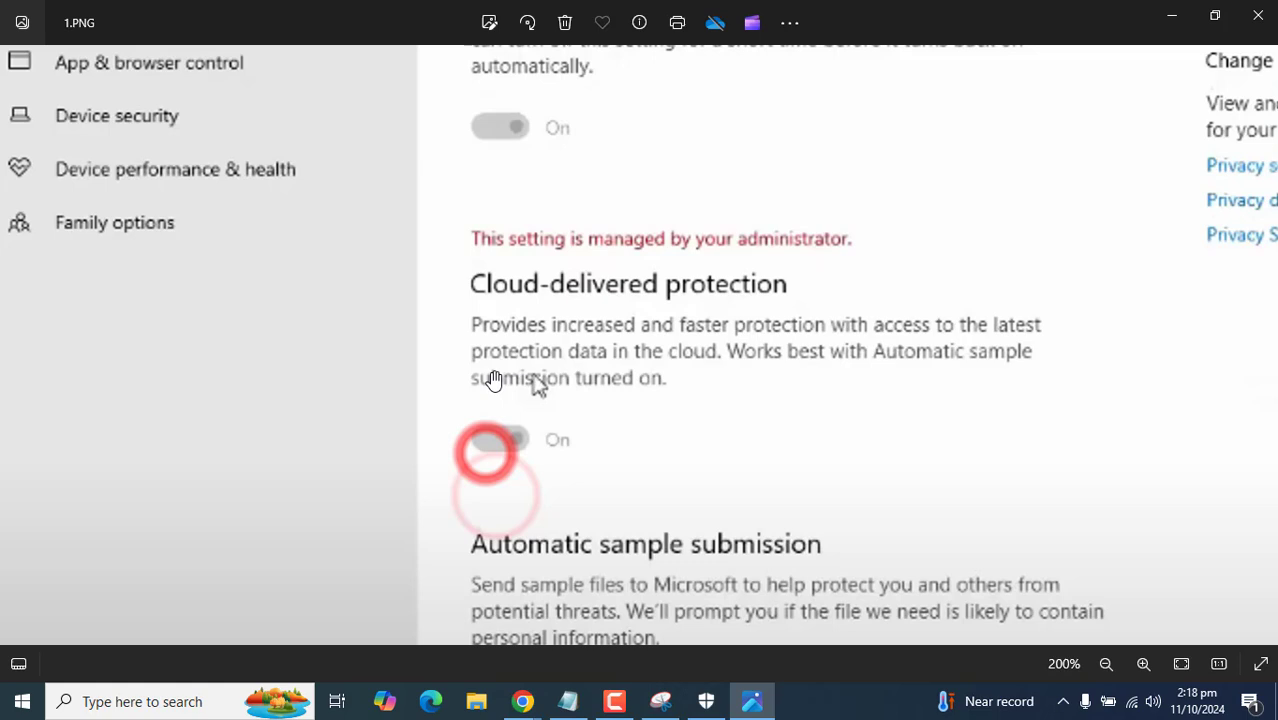
pyautogui.click(487, 442)
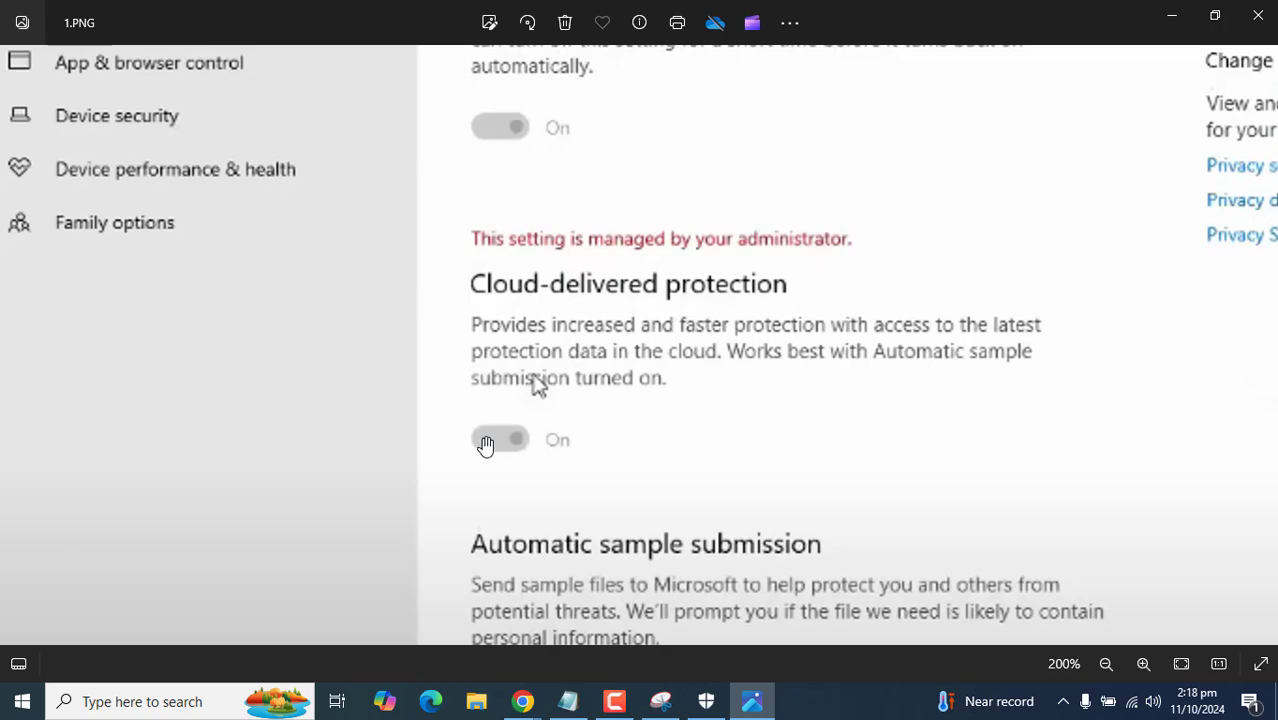
pyautogui.doubleClick(557, 300)
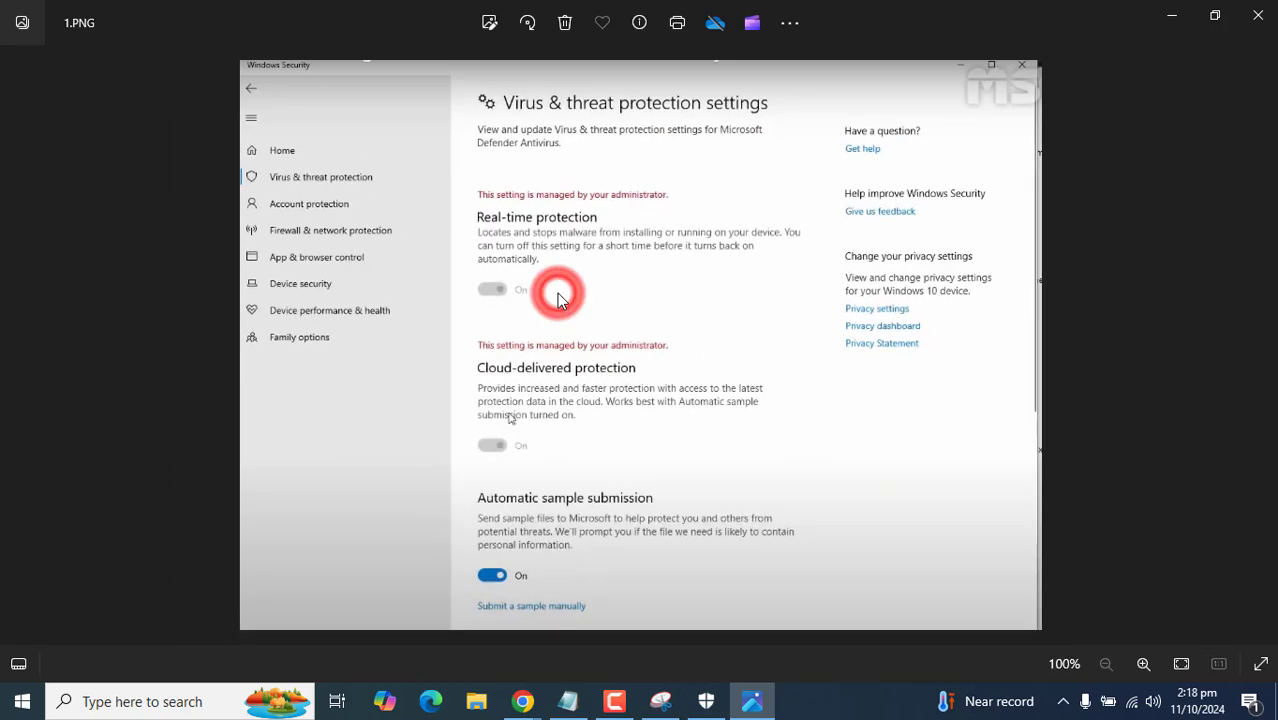
pyautogui.click(492, 289)
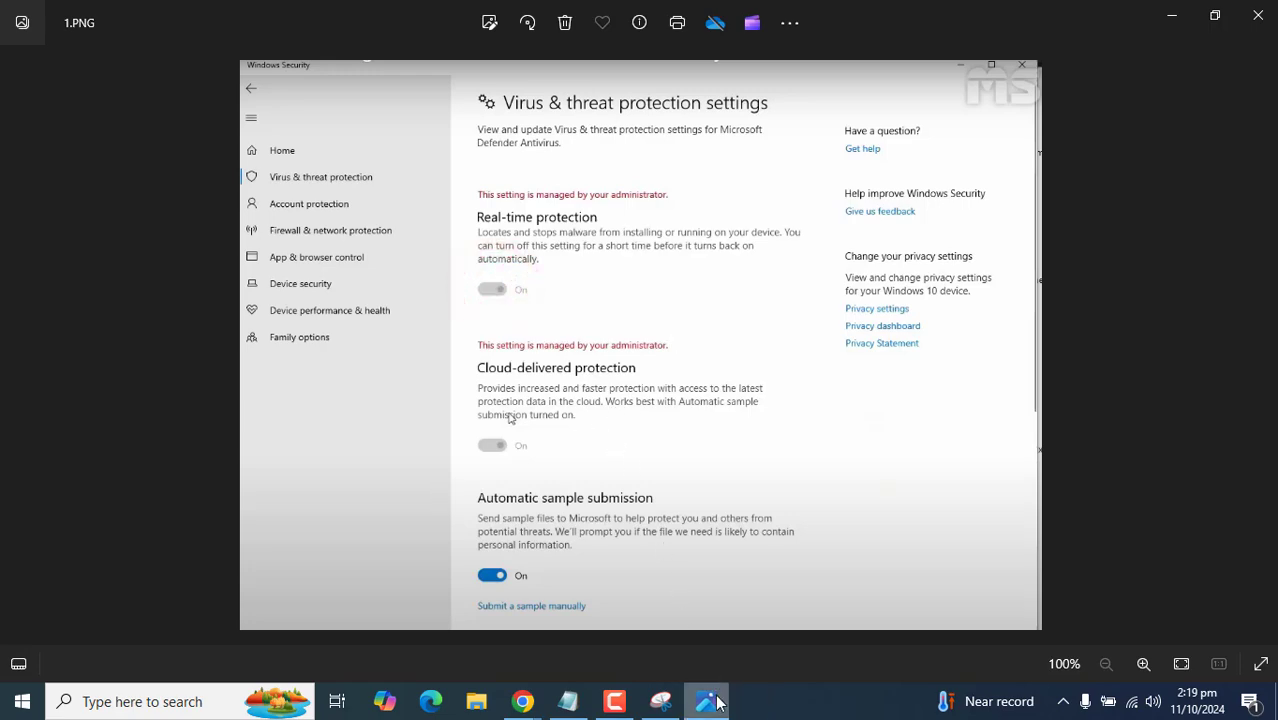
pyautogui.click(706, 701)
pyautogui.click(614, 701)
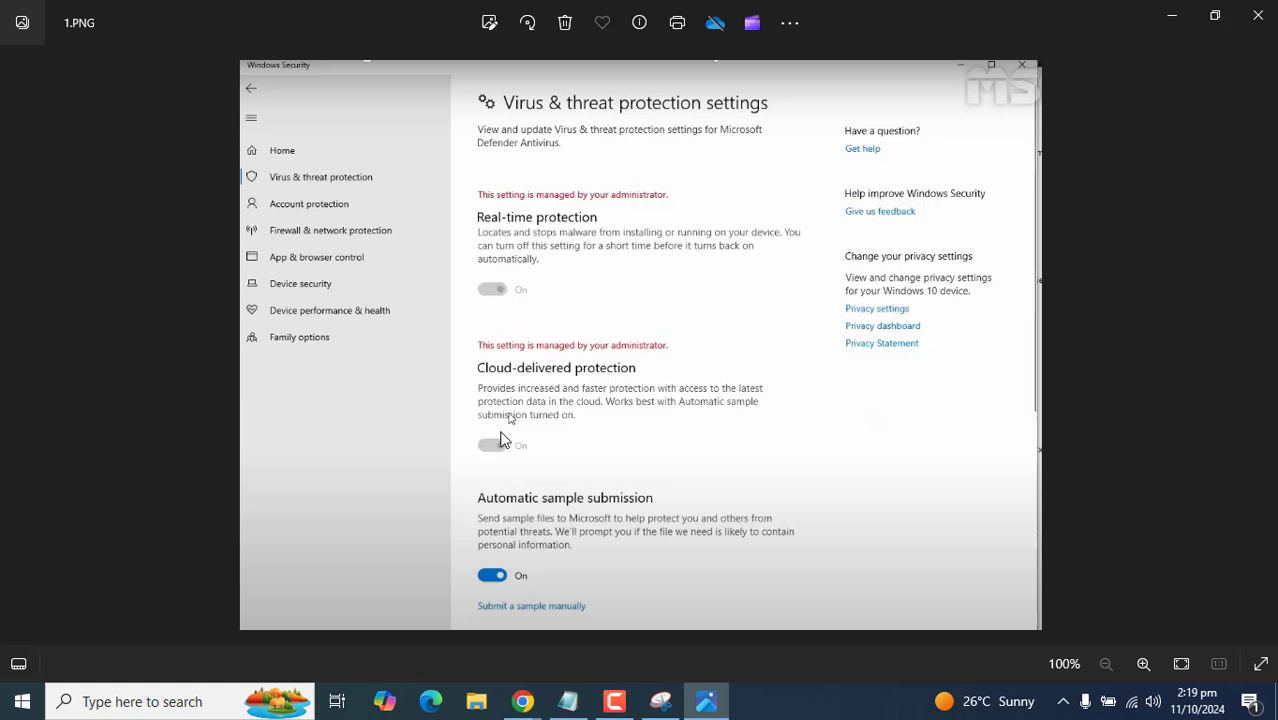